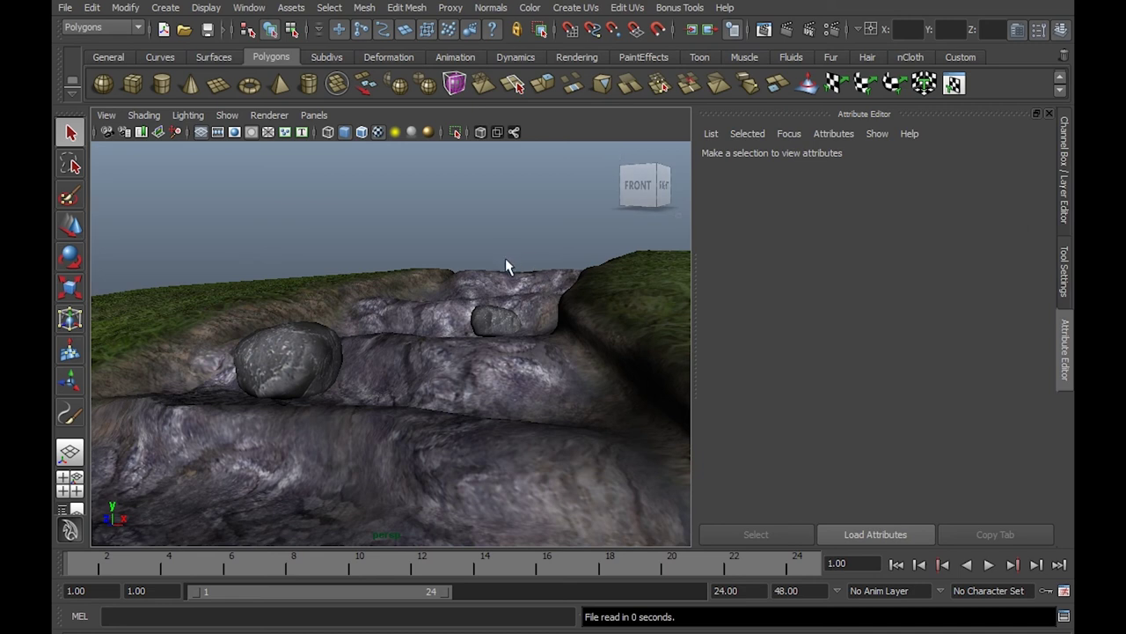
Orbit and pan the view over the riverbed terrain and the empty ground beside it.
mouse_move(506, 260)
left_mouse_down("alt")
mouse_move(495, 349)
mouse_move(417, 329)
mouse_move(470, 307)
mouse_move(460, 344)
mouse_move(505, 272)
mouse_move(400, 315)
left_mouse_up("alt")
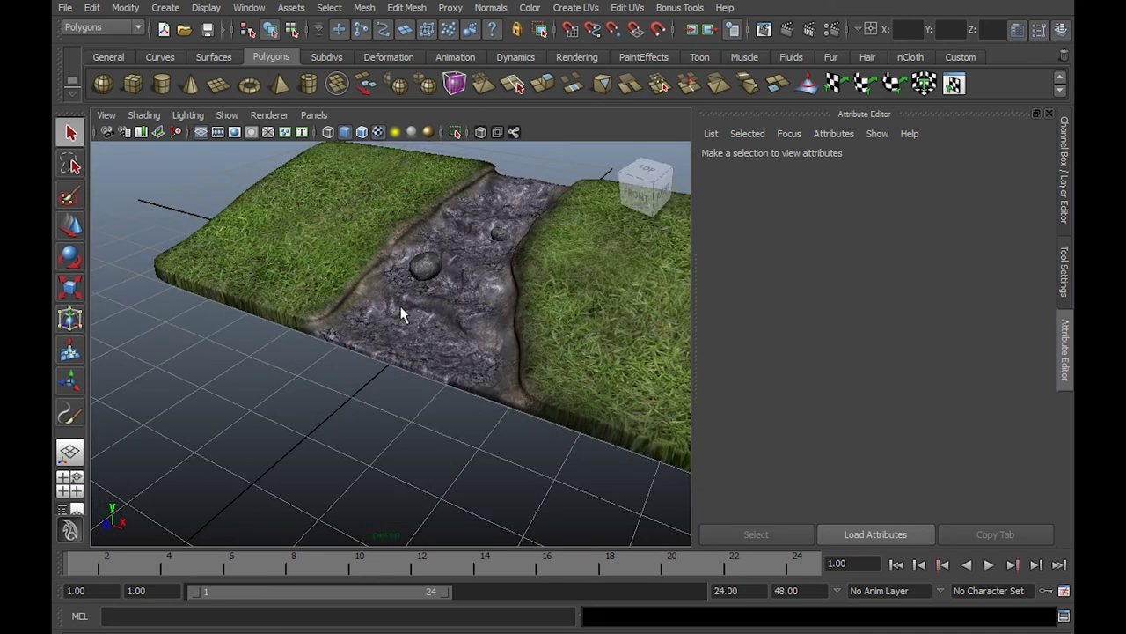
middle_click_drag(400, 315, 443, 291, "alt")
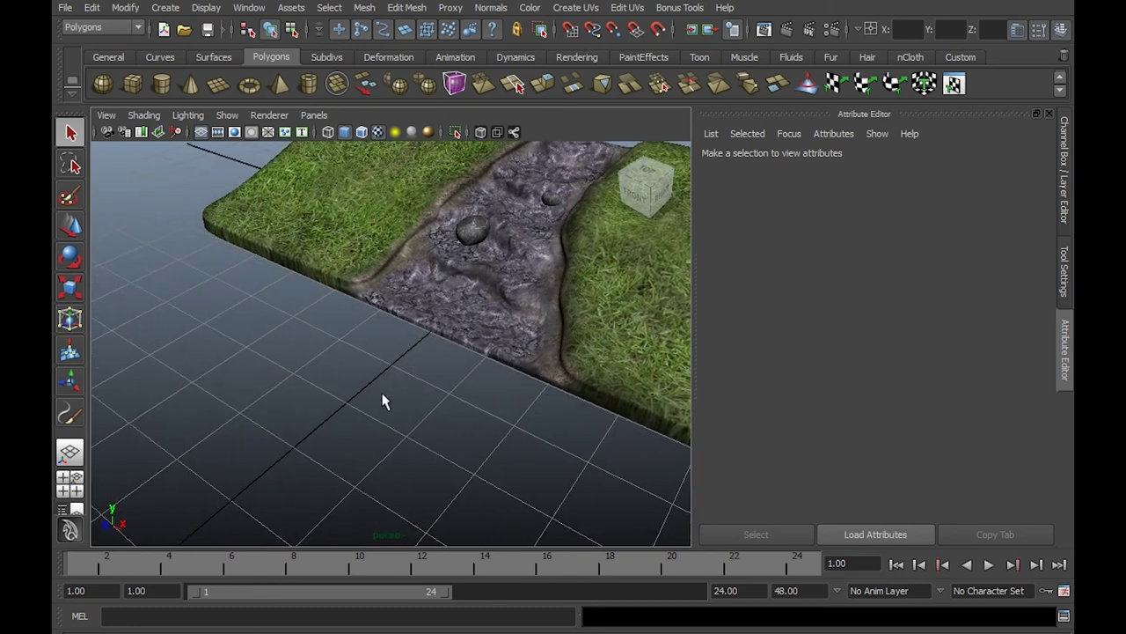
mouse_move(382, 397)
middle_mouse_down("alt")
mouse_move(422, 382)
mouse_move(463, 266)
mouse_move(451, 290)
middle_mouse_up("alt")
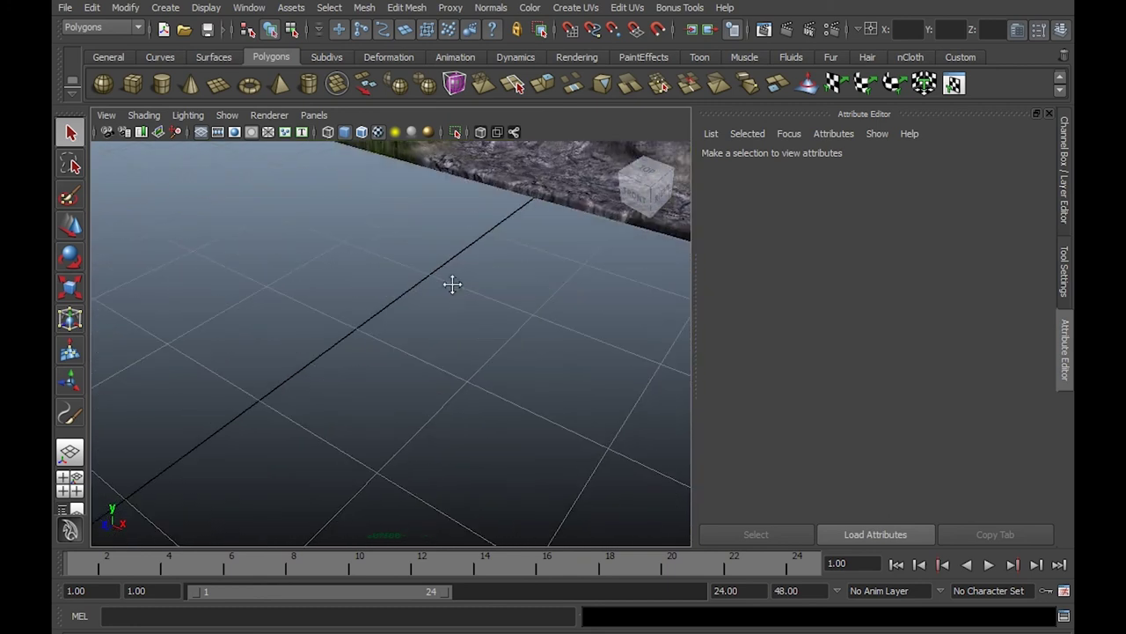
left_click_drag(452, 282, 413, 307, "alt")
mouse_move(539, 309)
right_mouse_down("alt")
mouse_move(423, 276)
mouse_move(432, 296)
right_mouse_up("alt")
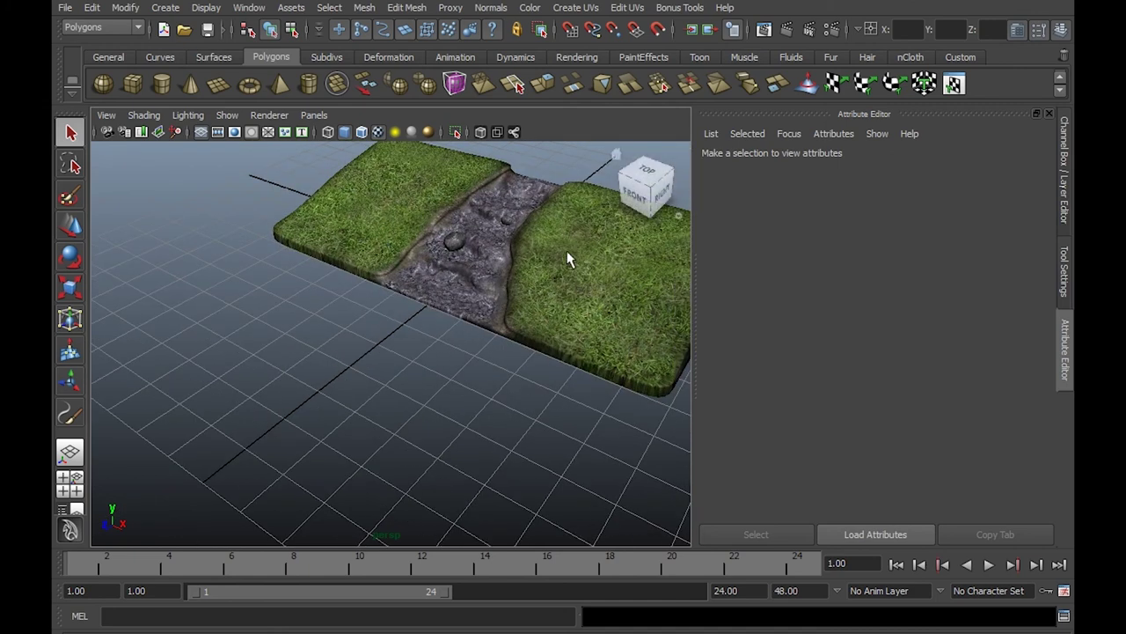
mouse_move(445, 286)
left_mouse_down("alt")
mouse_move(449, 343)
mouse_move(485, 356)
left_mouse_up("alt")
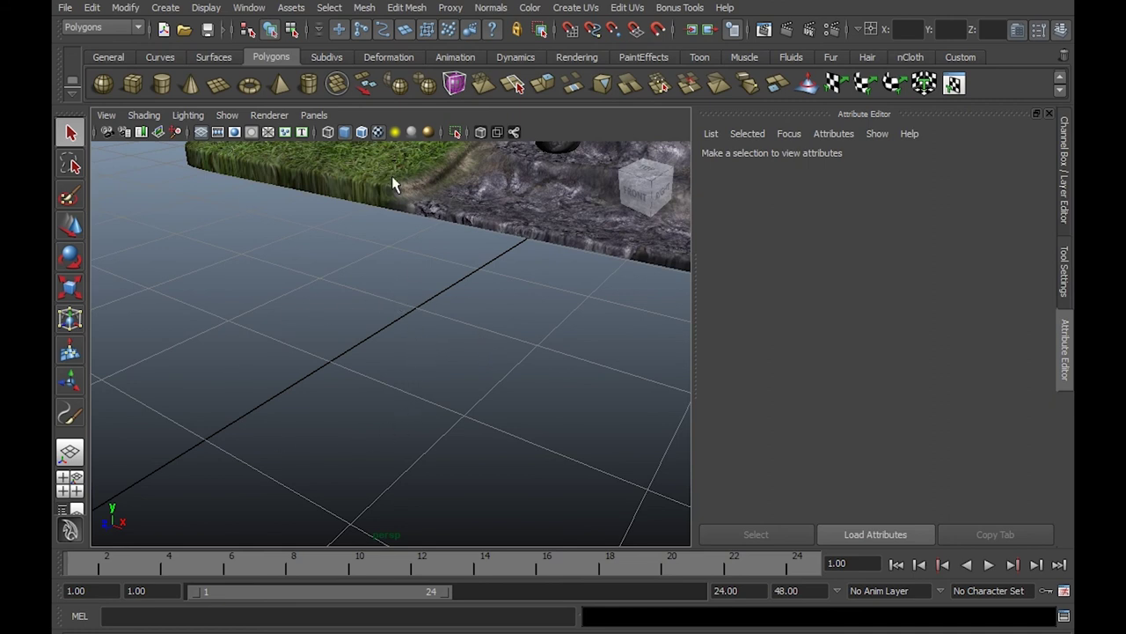
Open the Visor's grasses presets and load the grassCarpet brush.
left_click(249, 8)
mouse_move(280, 32)
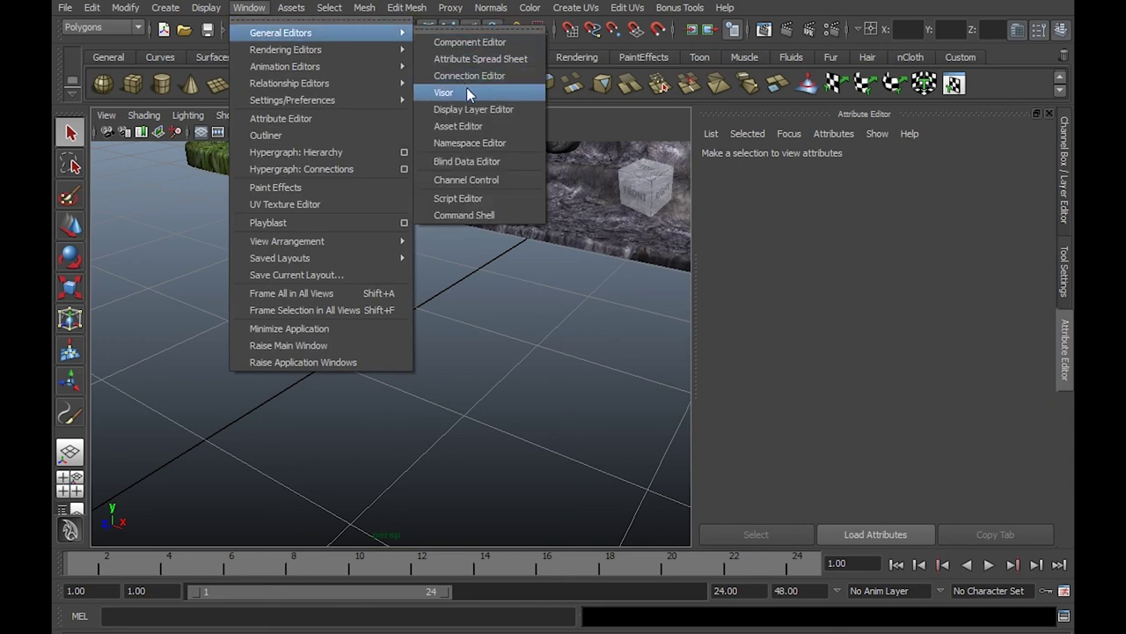
left_click(467, 94)
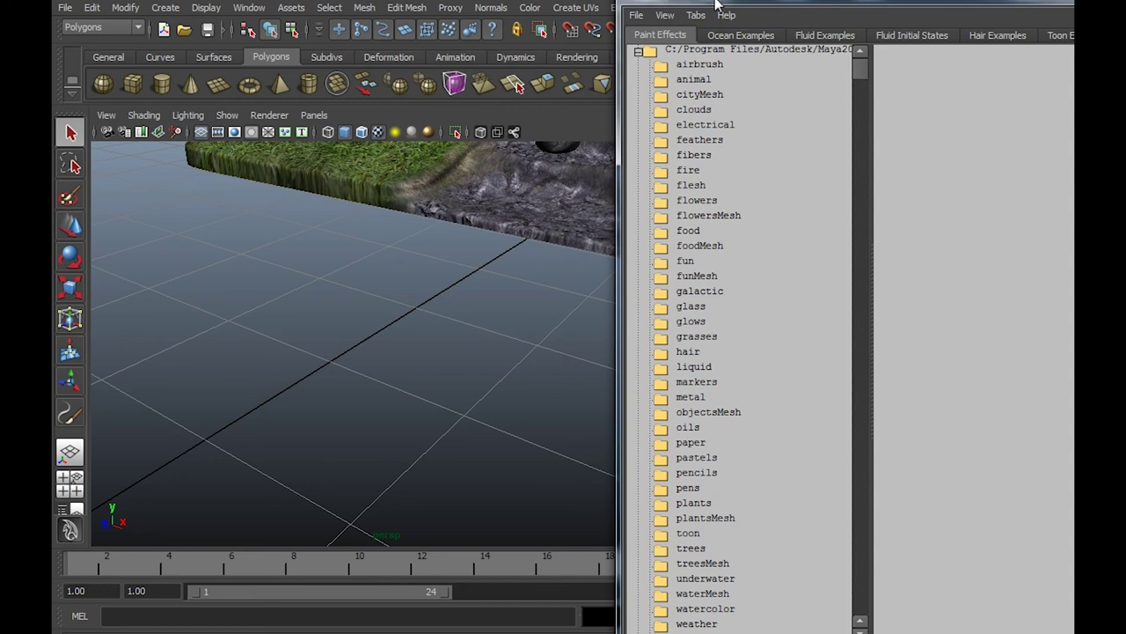
left_click_drag(714, 4, 669, 4)
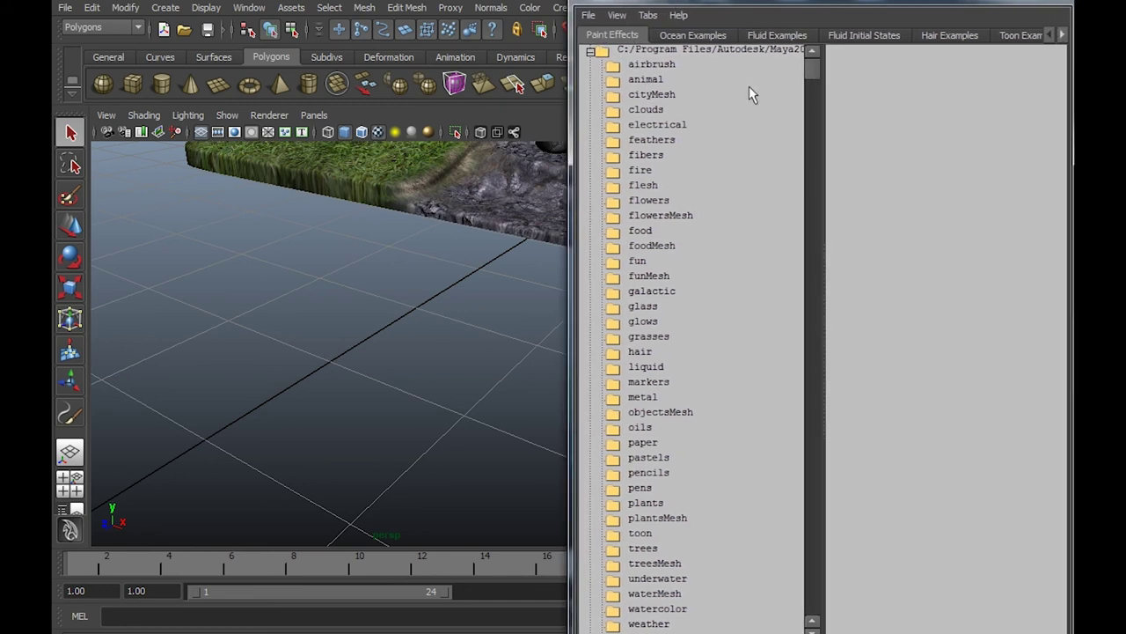
left_click_drag(814, 75, 828, 72)
left_click(650, 336)
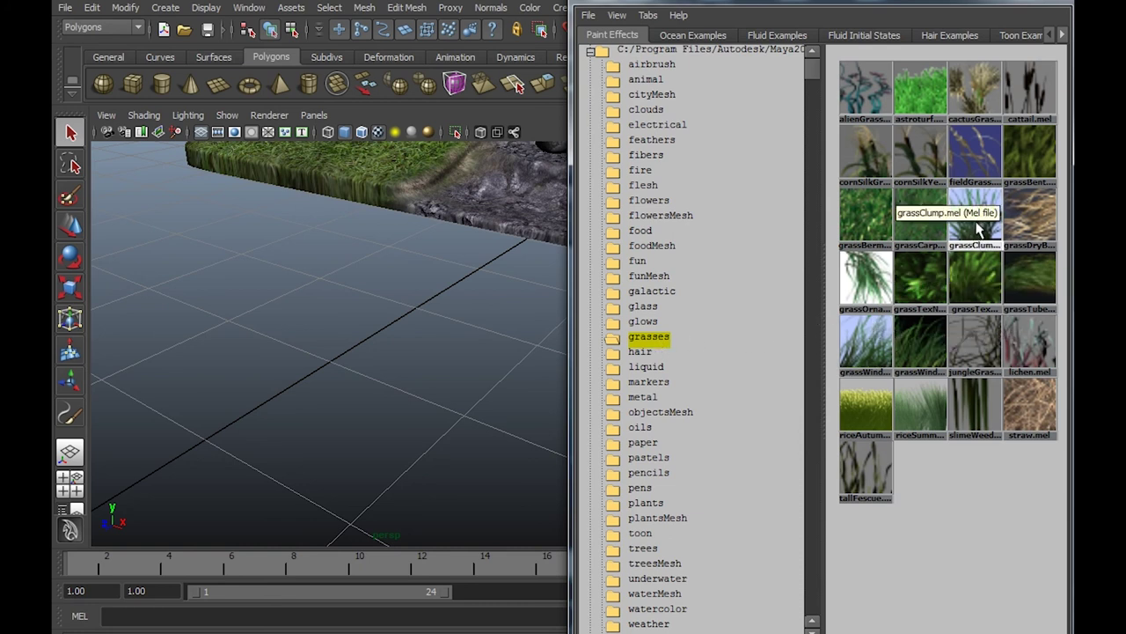
left_click(938, 231)
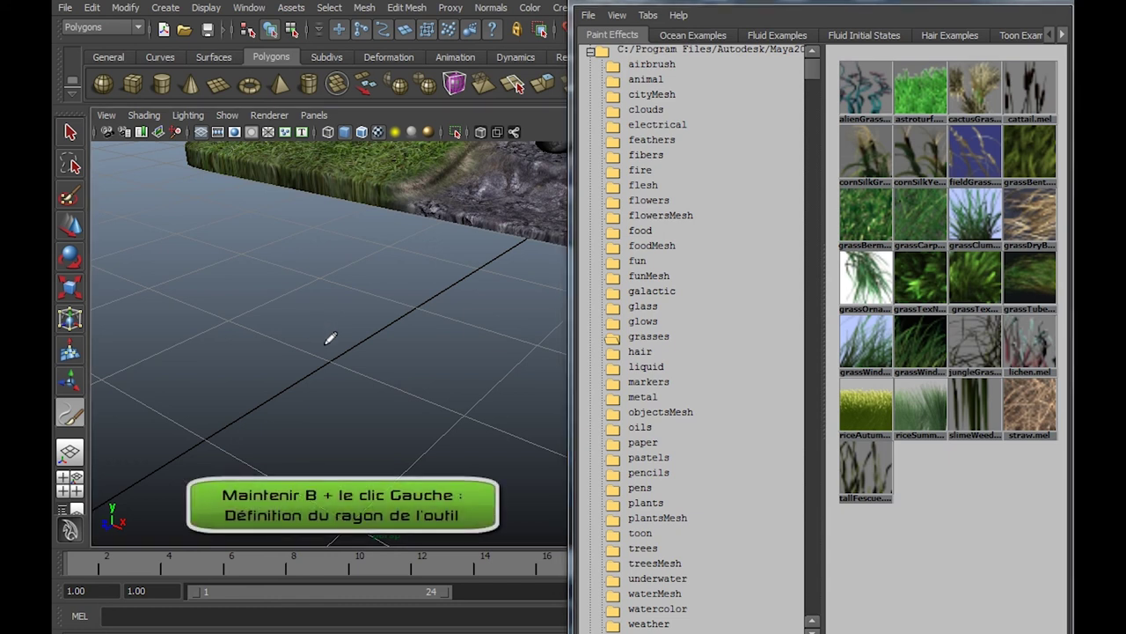
Enlarge the grassCarpet brush radius and re-angle the perspective view over the ground.
mouse_move(378, 333)
left_mouse_down()
mouse_move(478, 319)
mouse_move(377, 342)
mouse_move(495, 335)
mouse_move(407, 339)
mouse_move(497, 330)
mouse_move(407, 339)
mouse_move(510, 282)
left_mouse_up()
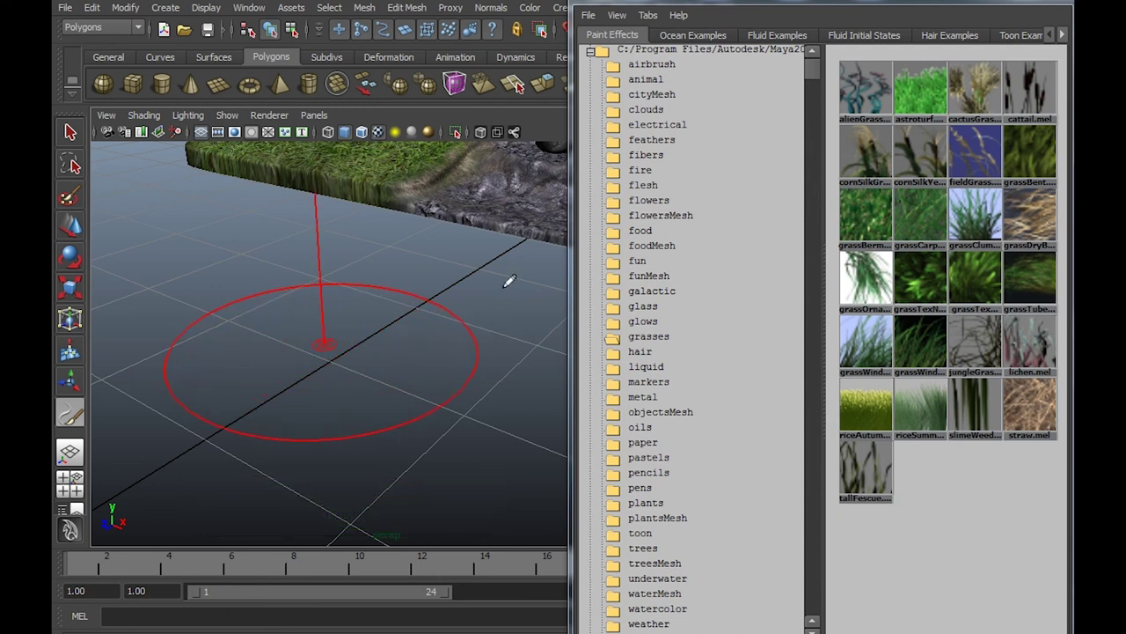
mouse_move(486, 231)
left_mouse_down()
mouse_move(417, 281)
mouse_move(452, 270)
mouse_move(412, 301)
left_mouse_up()
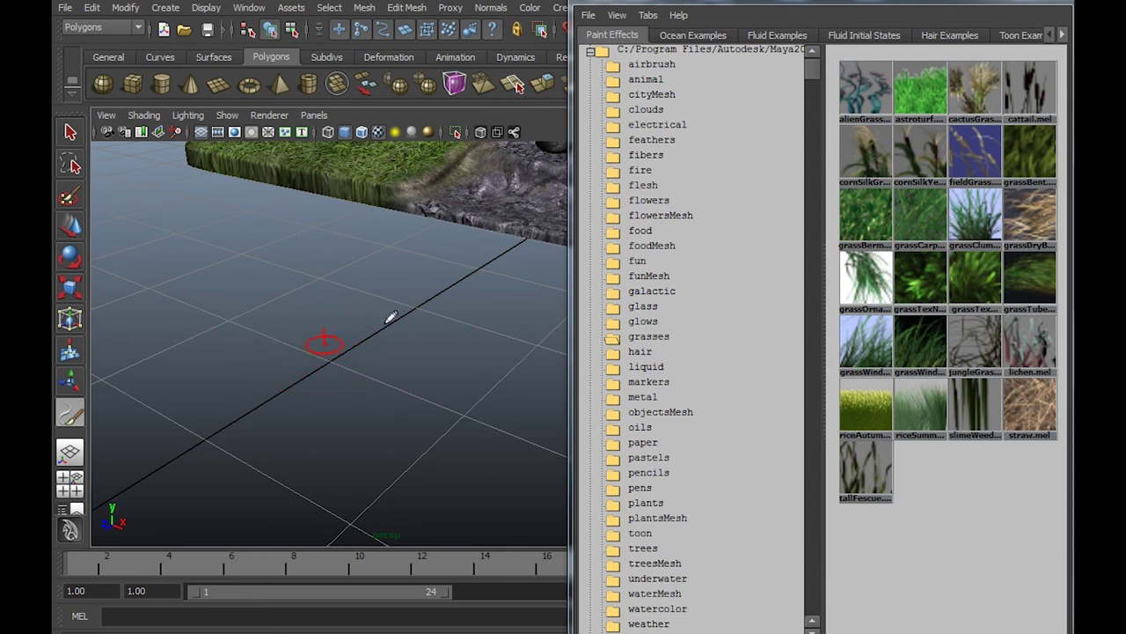
mouse_move(373, 320)
middle_mouse_down("alt")
mouse_move(345, 308)
mouse_move(423, 331)
middle_mouse_up("alt")
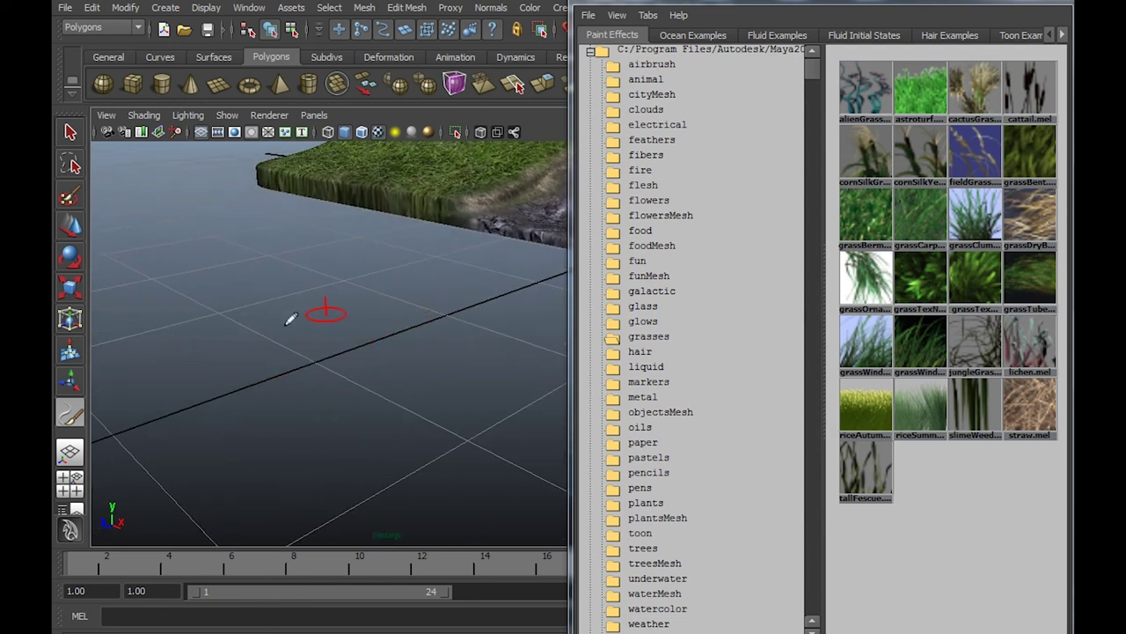
Paint a looping grassCarpet stroke on the ground beside the terrain.
mouse_move(181, 359)
left_mouse_down()
mouse_move(265, 297)
mouse_move(369, 264)
mouse_move(413, 300)
mouse_move(326, 374)
mouse_move(286, 454)
mouse_move(528, 405)
mouse_move(528, 299)
mouse_move(488, 246)
mouse_move(387, 201)
mouse_move(264, 212)
mouse_move(162, 264)
mouse_move(110, 405)
mouse_move(141, 466)
mouse_move(216, 506)
mouse_move(299, 451)
left_mouse_up()
scroll(304, 396, "down", 5)
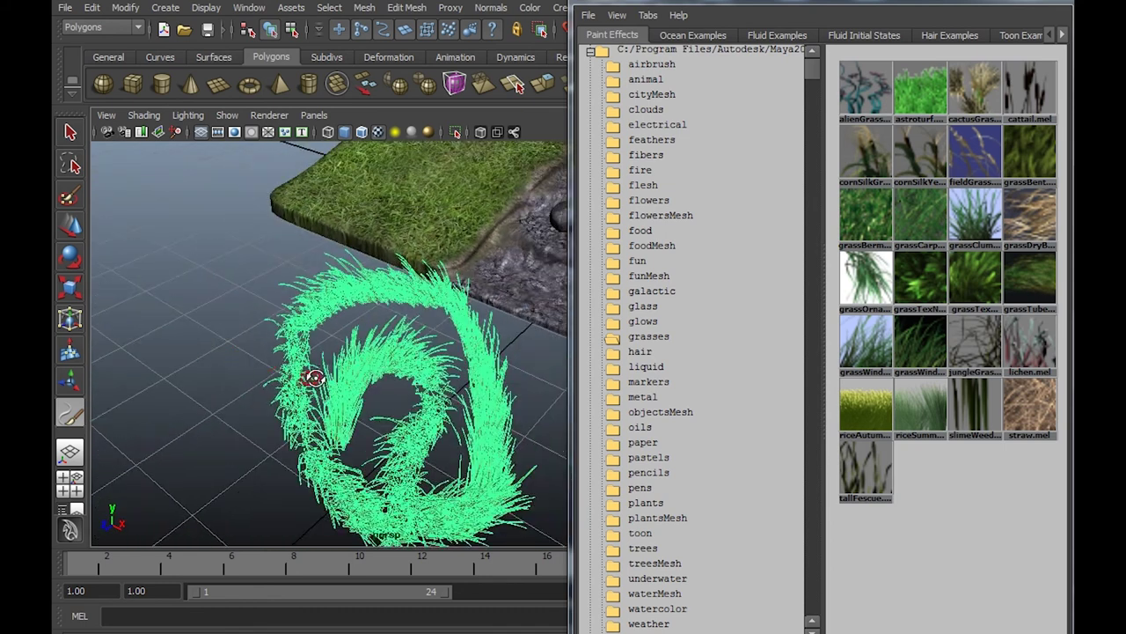
left_click_drag(306, 352, 361, 403, "alt")
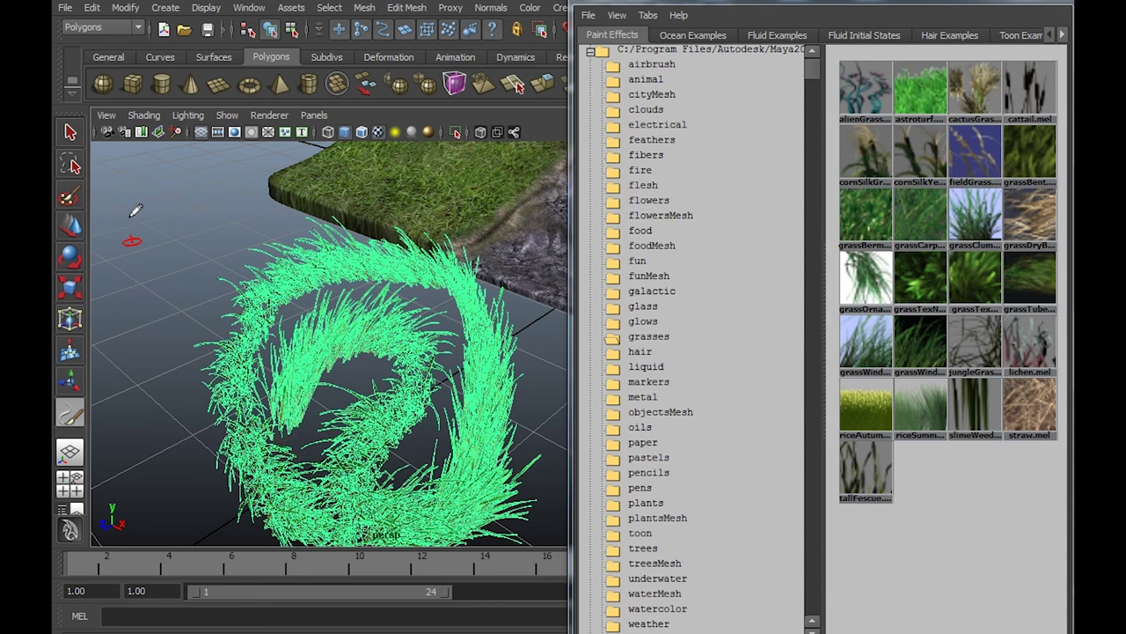
Switch to the Select tool and inspect the painted grass ring from a lower angle.
left_click(71, 134)
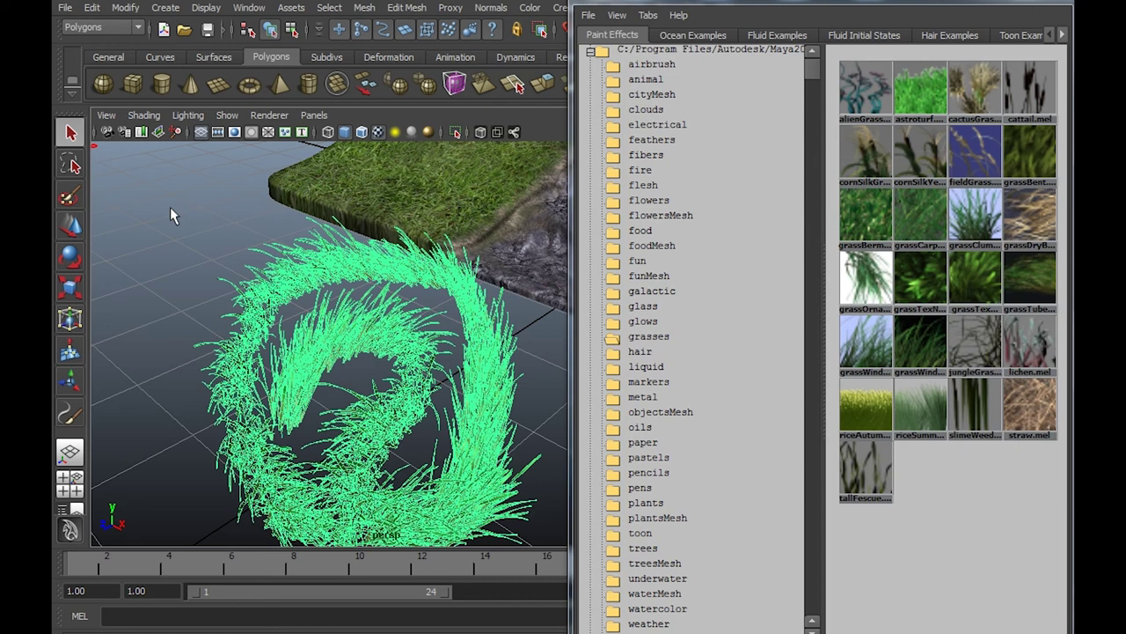
left_click(213, 249)
left_click(368, 318)
left_click_drag(410, 334, 410, 350, "alt")
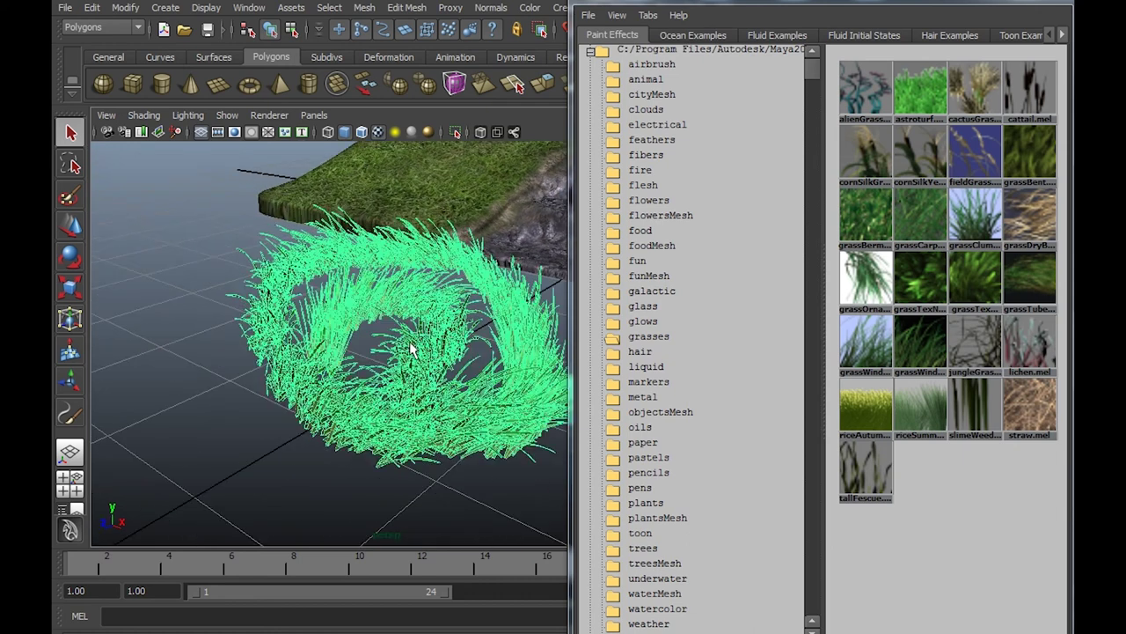
left_click(221, 327)
mouse_move(196, 326)
left_mouse_down("alt")
mouse_move(289, 300)
mouse_move(370, 352)
mouse_move(365, 314)
mouse_move(280, 286)
mouse_move(269, 302)
mouse_move(269, 284)
left_mouse_up("alt")
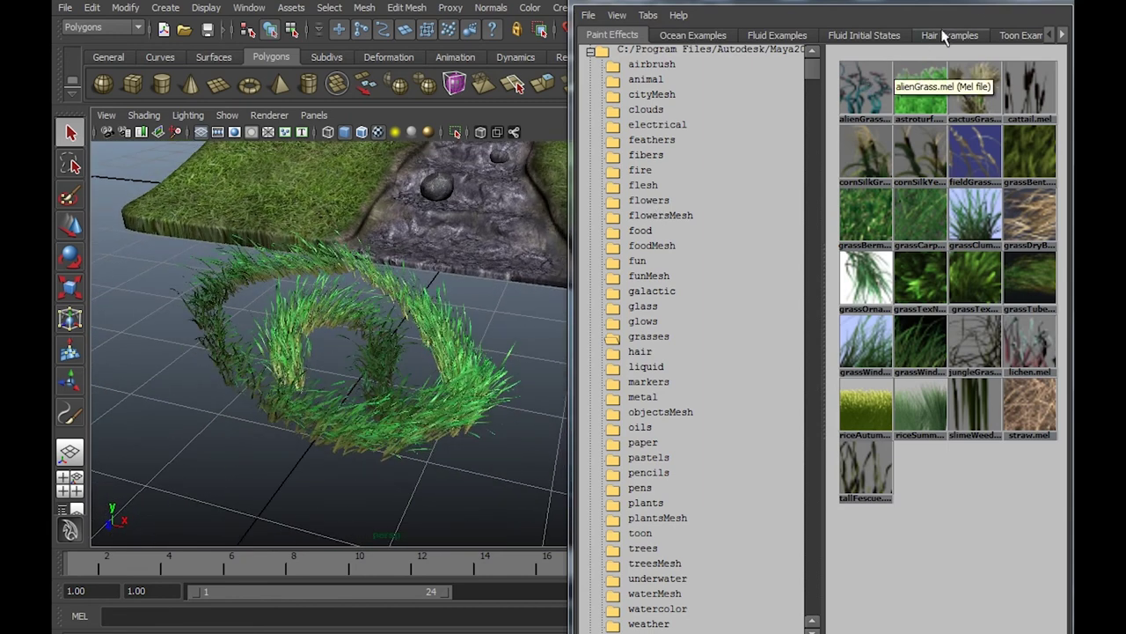
Close the Visor and orbit around the grass ring and terrain.
left_click(999, 4)
mouse_move(528, 311)
left_mouse_down("alt")
mouse_move(525, 347)
mouse_move(391, 361)
left_mouse_up("alt")
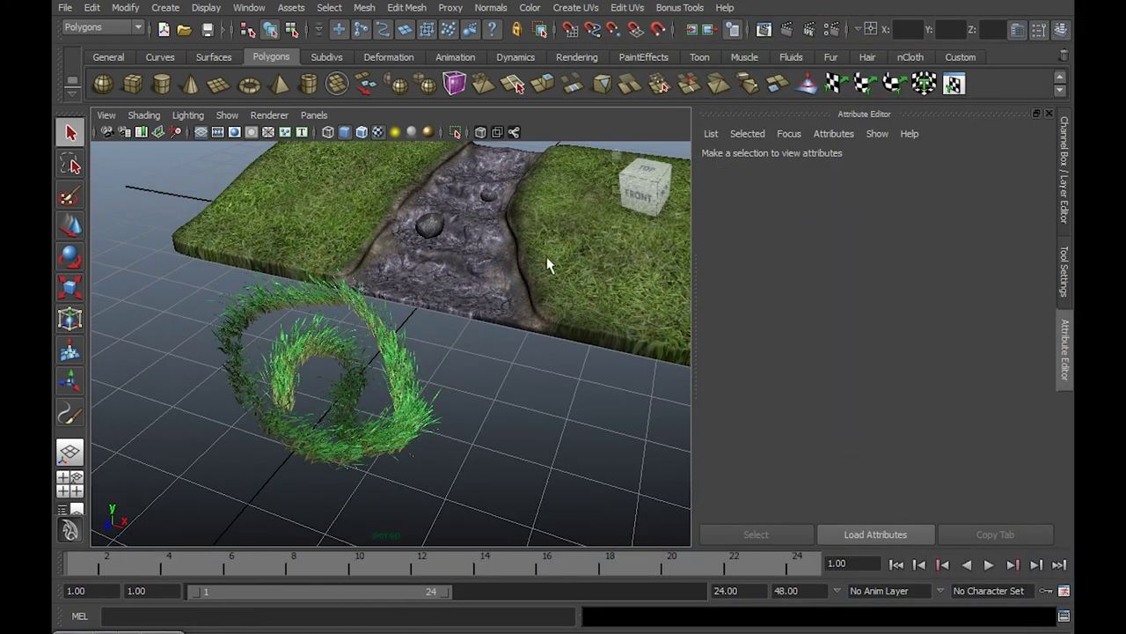
left_click_drag(547, 256, 535, 269, "alt")
left_click(570, 278)
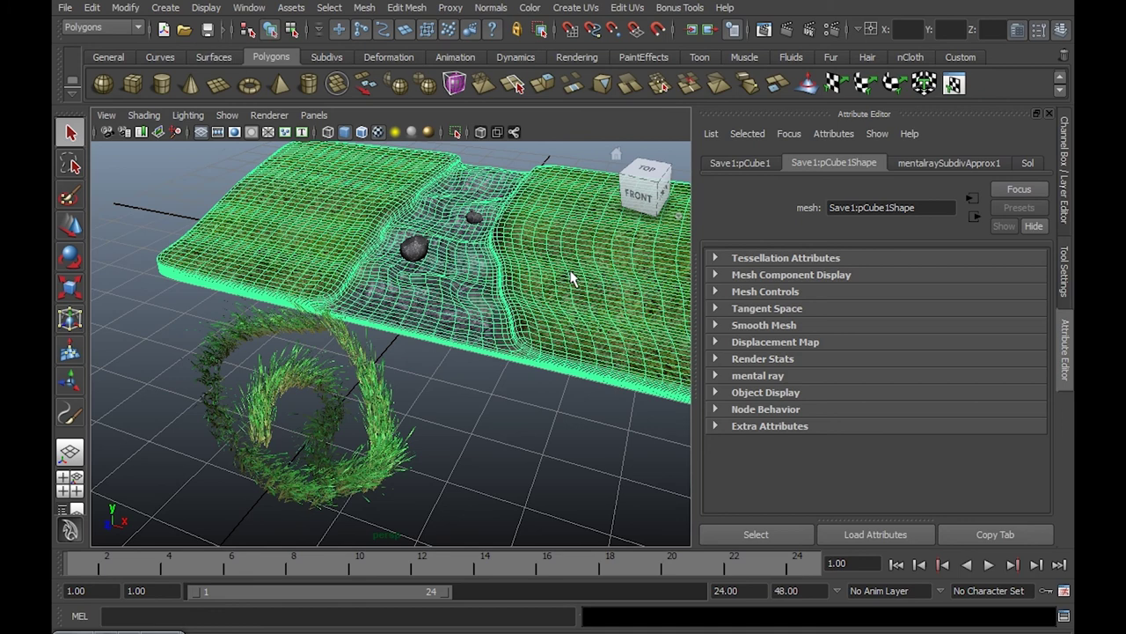
left_click(515, 421)
Dolly in on the rocky stream bed, framing the stream vertically.
mouse_move(485, 346)
left_mouse_down("alt")
mouse_move(505, 329)
mouse_move(478, 337)
left_mouse_up("alt")
right_click_drag(478, 337, 551, 322, "alt")
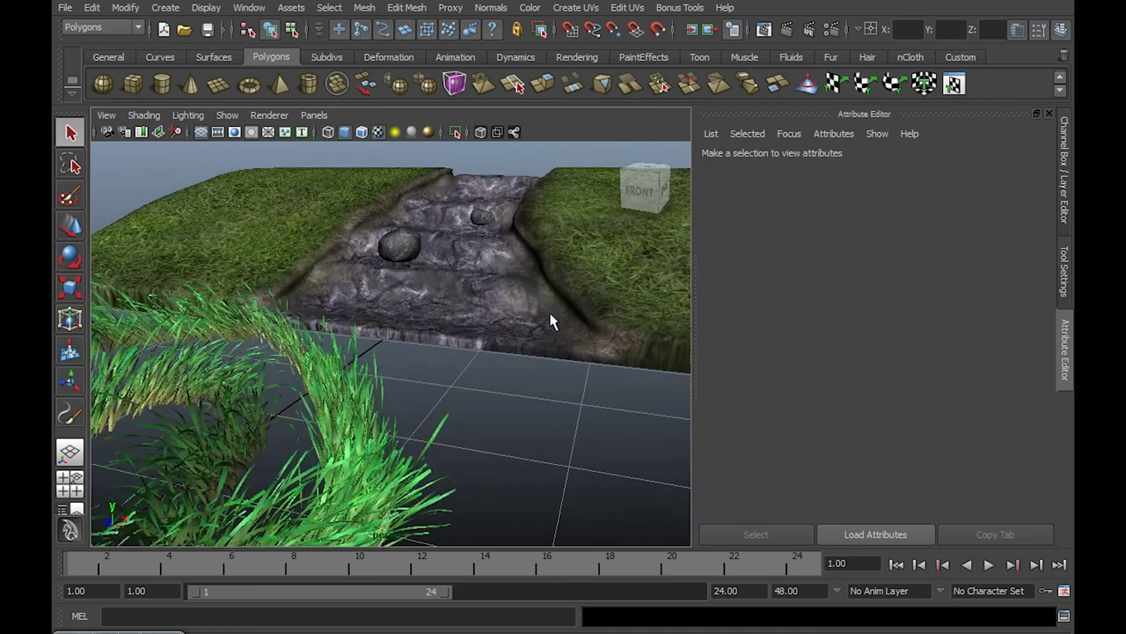
left_click_drag(551, 322, 537, 343, "alt")
mouse_move(537, 343)
right_mouse_down("alt")
mouse_move(523, 357)
mouse_move(558, 360)
right_mouse_up("alt")
left_click_drag(558, 360, 533, 364, "alt")
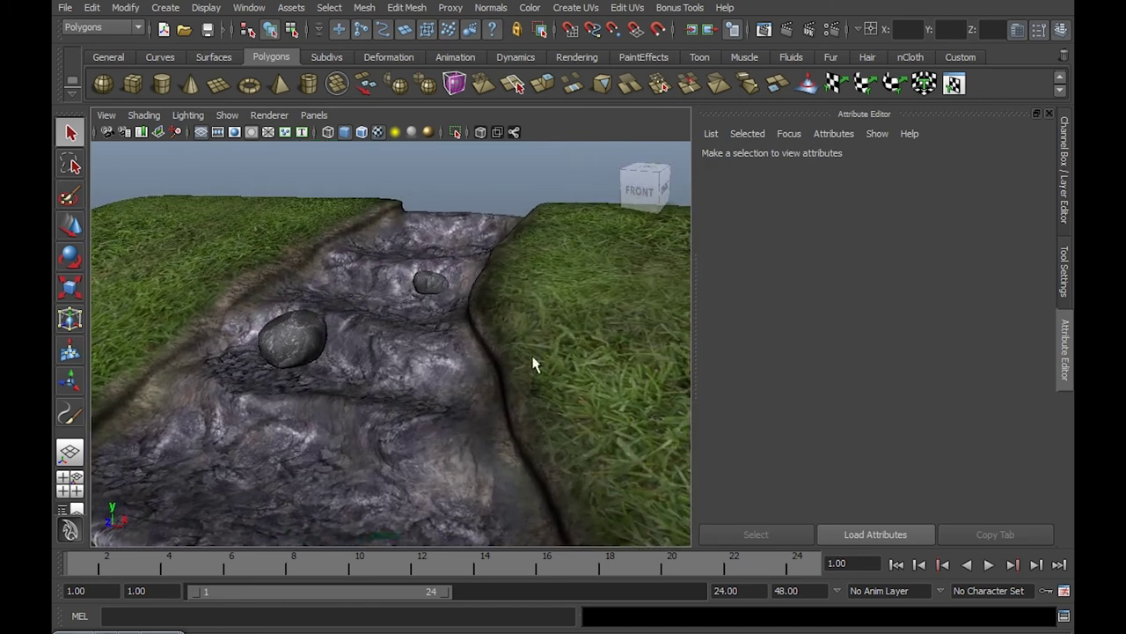
mouse_move(533, 365)
right_mouse_down("alt")
mouse_move(498, 339)
mouse_move(528, 346)
right_mouse_up("alt")
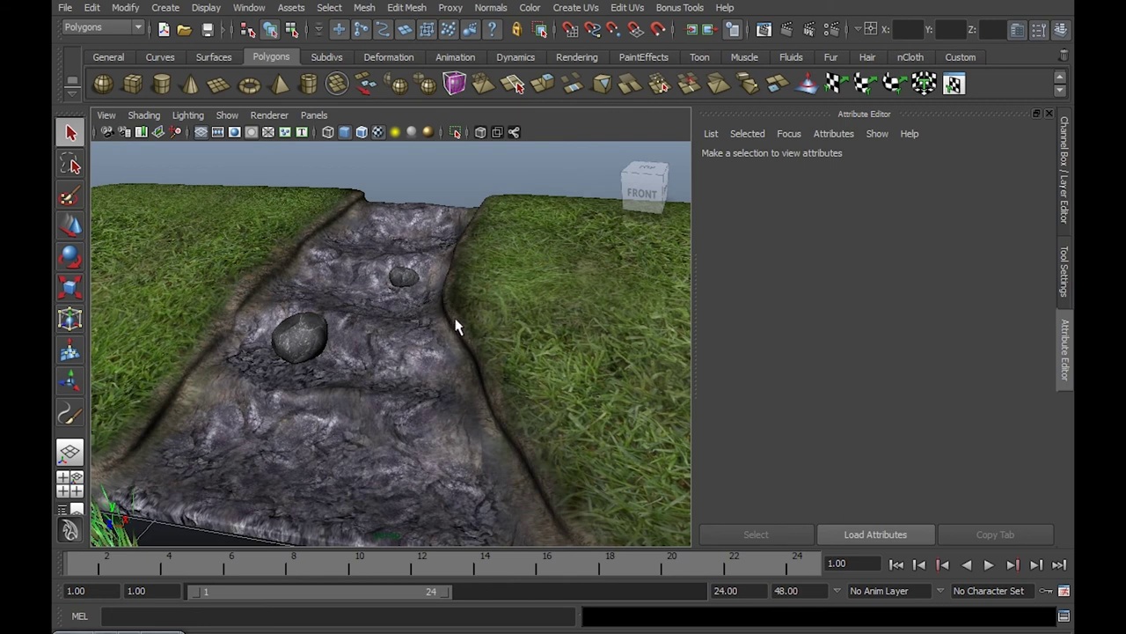
Select the riverbed terrain and apply Paint Effects > Make Paintable from the Rendering menu set.
left_click(514, 220)
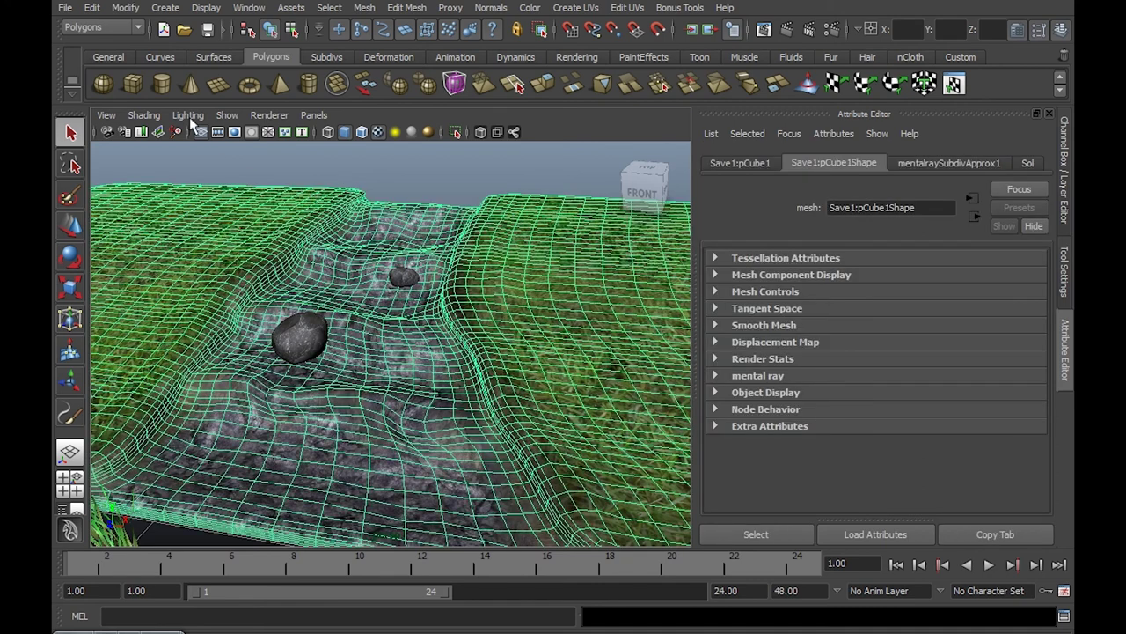
left_click(102, 27)
left_click(88, 89)
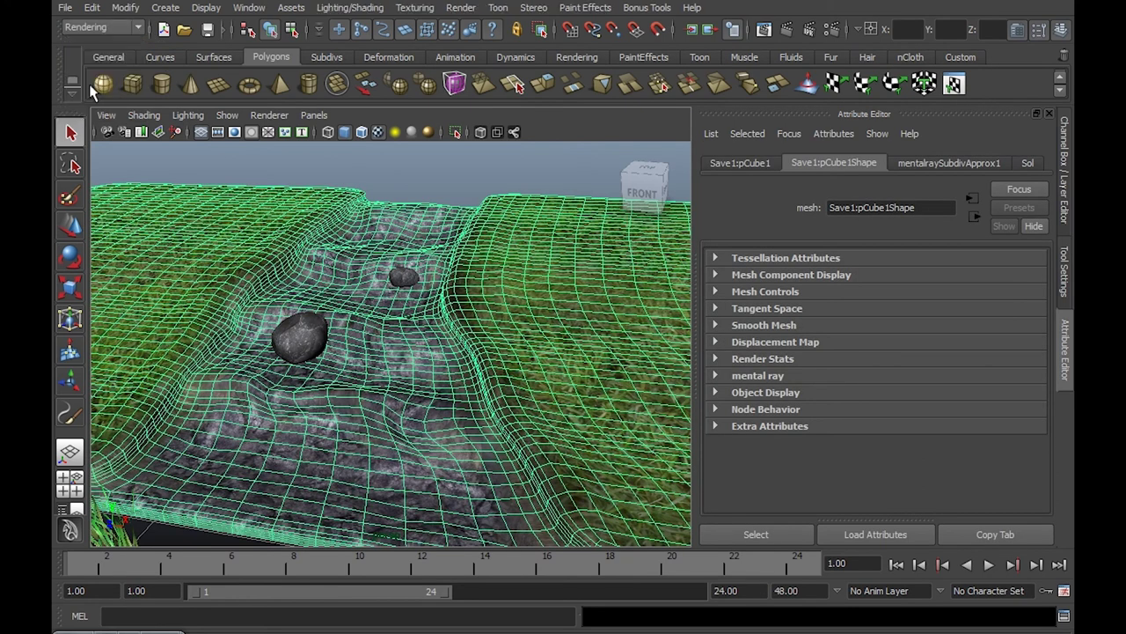
left_click(587, 9)
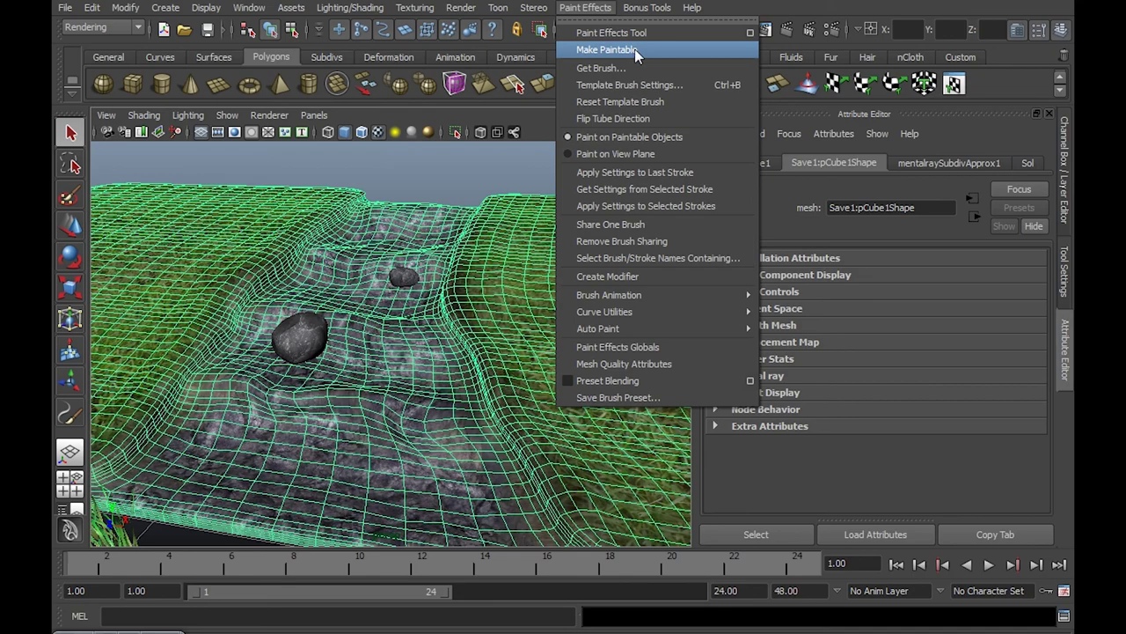
left_click(635, 49)
mouse_move(528, 246)
left_mouse_down("alt")
mouse_move(517, 278)
mouse_move(448, 329)
mouse_move(452, 296)
mouse_move(516, 329)
mouse_move(380, 407)
mouse_move(485, 355)
mouse_move(429, 383)
mouse_move(422, 352)
mouse_move(462, 359)
mouse_move(352, 344)
mouse_move(379, 352)
left_mouse_up("alt")
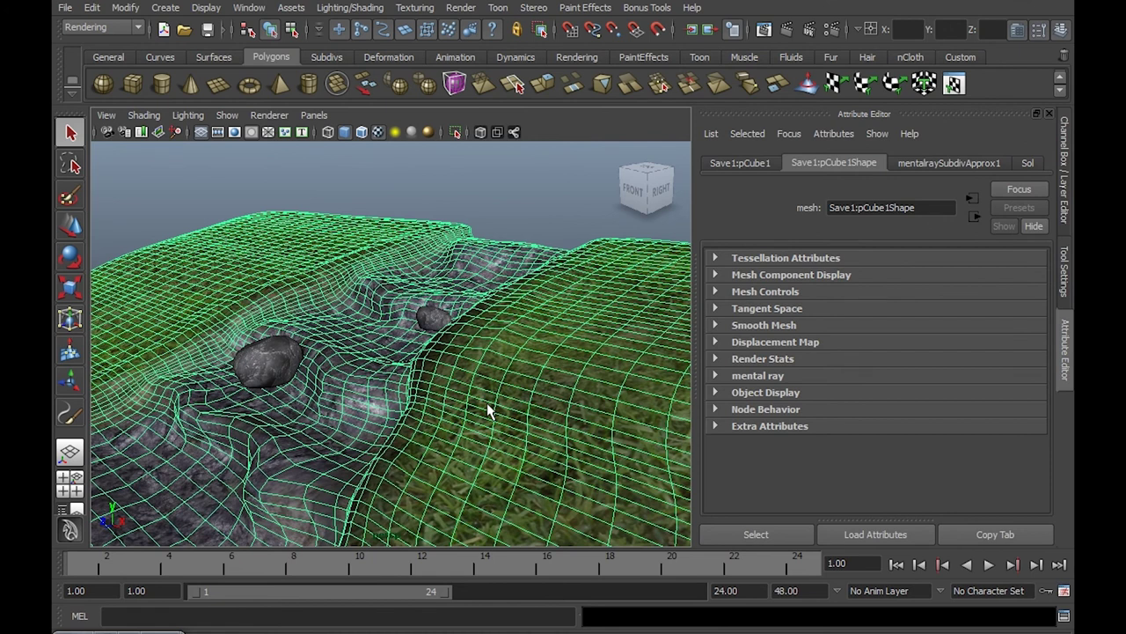
Reopen the Visor and choose the grassClump brush.
left_click(113, 630)
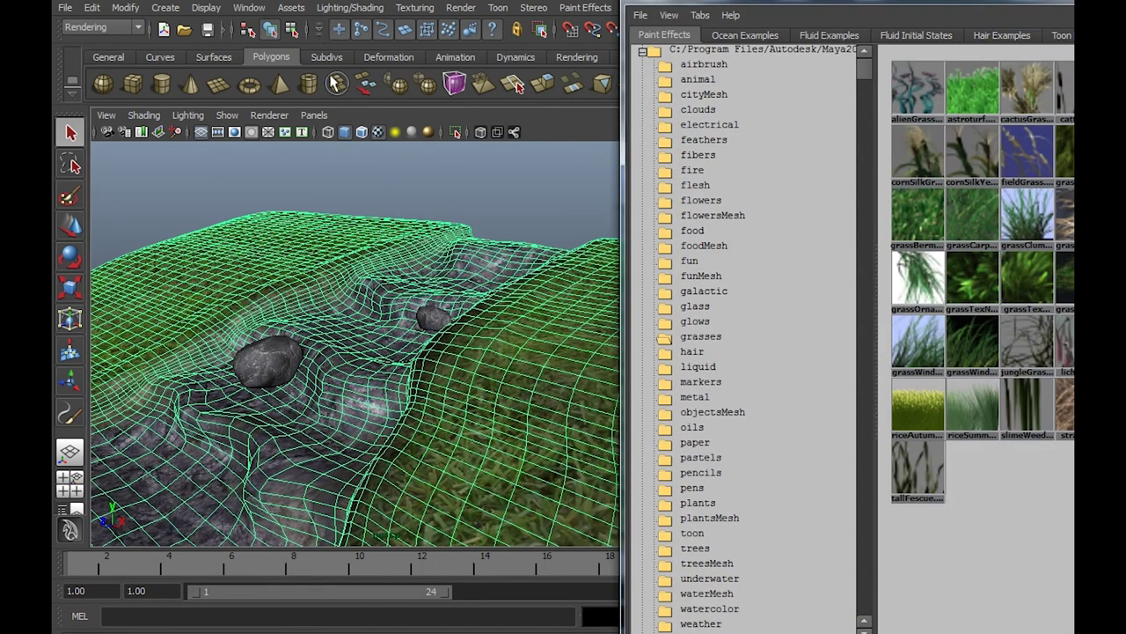
left_click(249, 8)
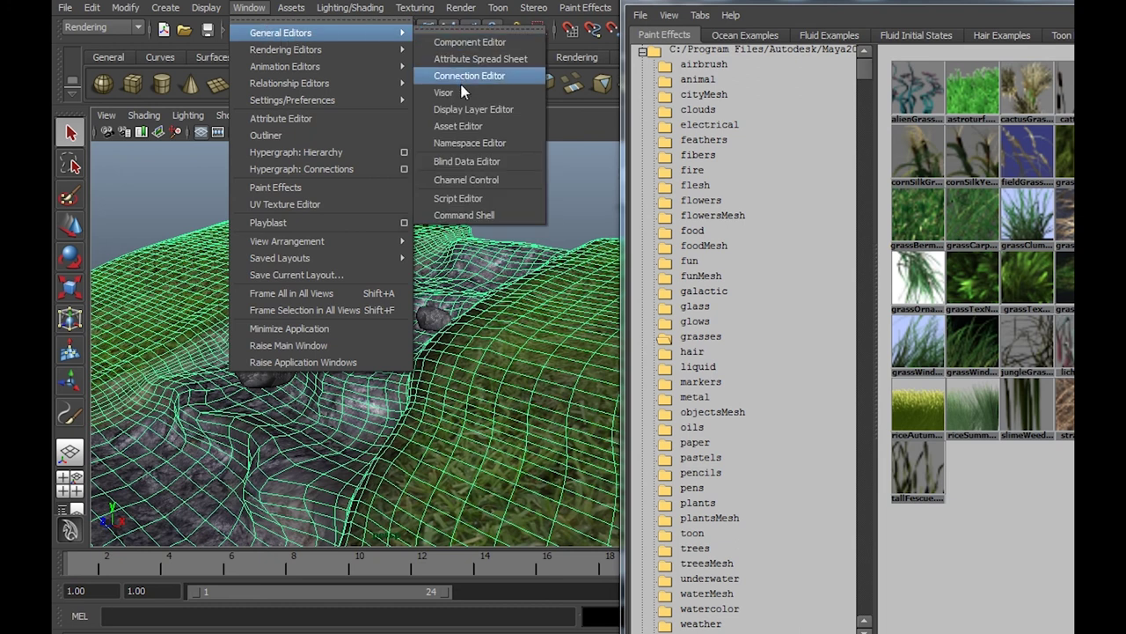
left_click(436, 76)
left_click(808, 50)
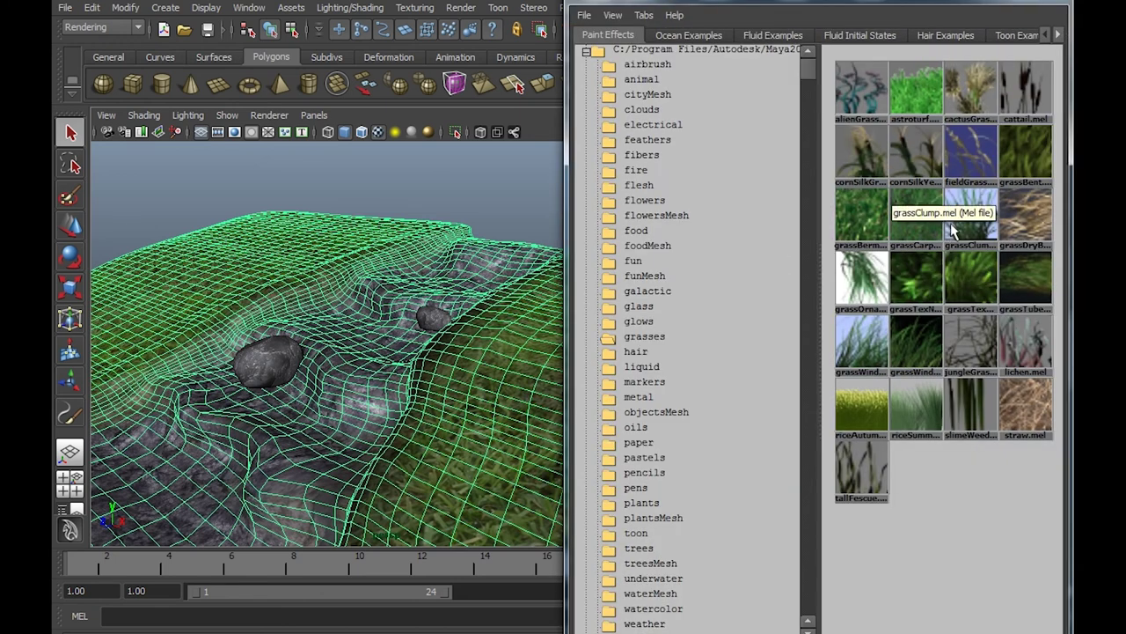
left_click(971, 220)
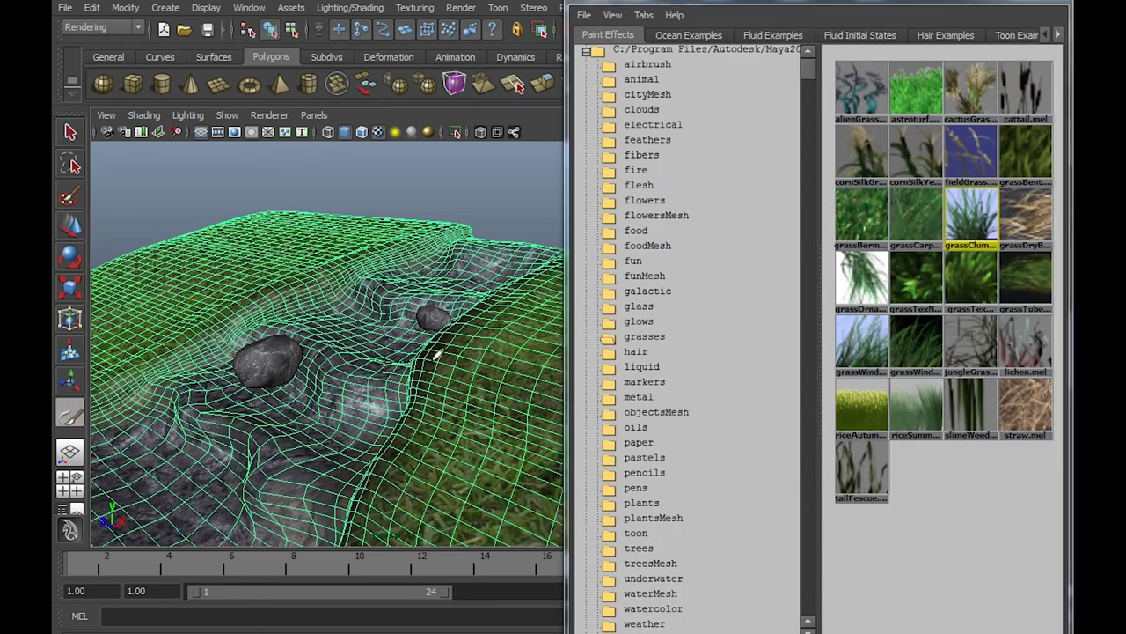
Paint a grassClump stroke down the right bank slope beside the rock, then return to the Select tool.
mouse_move(388, 355)
left_mouse_down("alt")
mouse_move(485, 368)
mouse_move(396, 304)
left_mouse_up("alt")
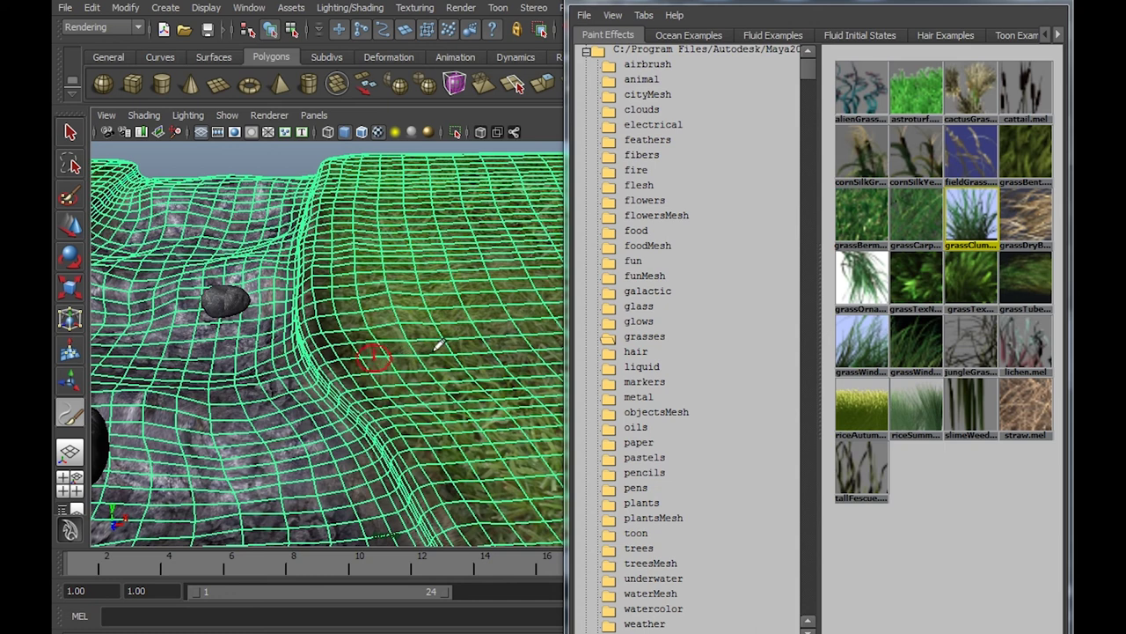
mouse_move(420, 358)
left_mouse_down("alt")
mouse_move(385, 343)
mouse_move(385, 357)
left_mouse_up("alt")
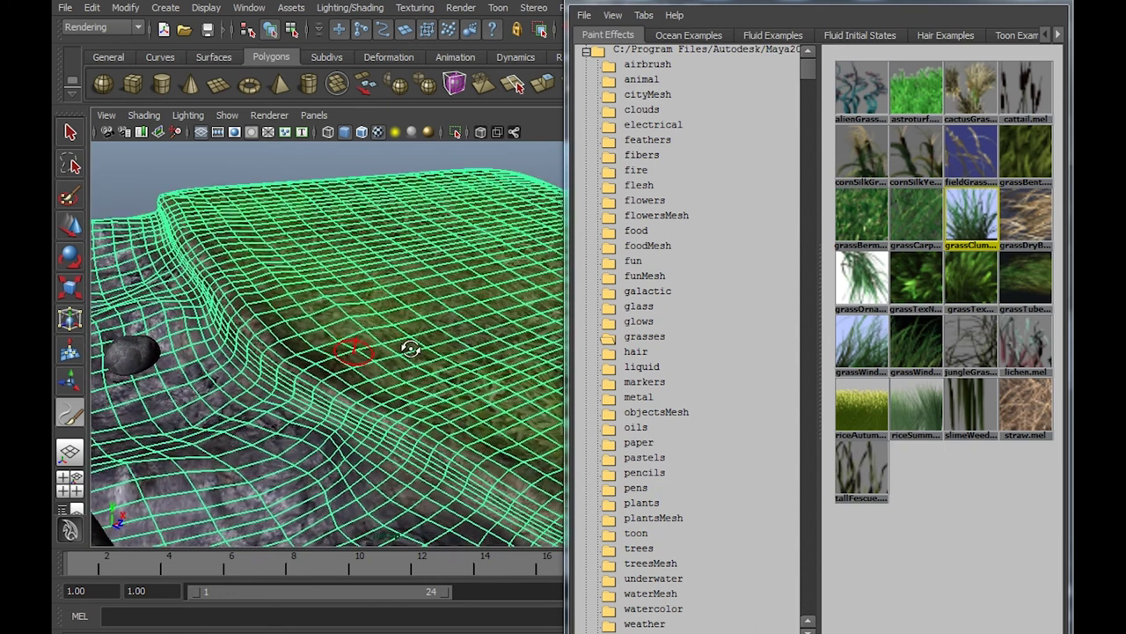
left_click_drag(300, 264, 292, 300, "alt")
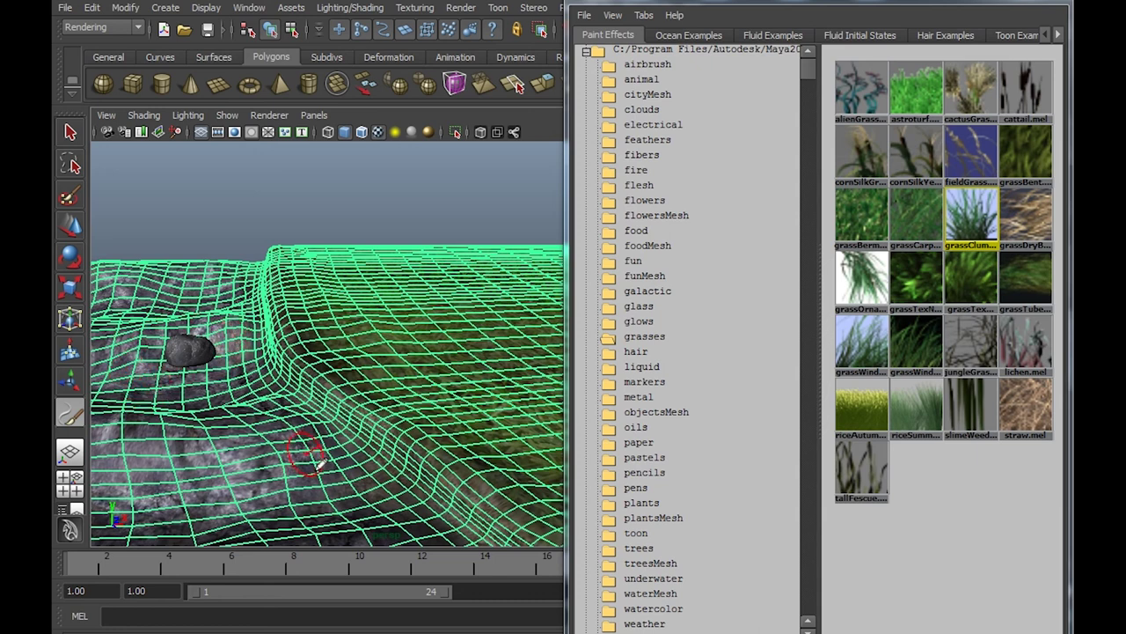
mouse_move(273, 436)
left_mouse_down("alt")
mouse_move(321, 394)
mouse_move(352, 398)
mouse_move(334, 352)
mouse_move(333, 290)
left_mouse_up("alt")
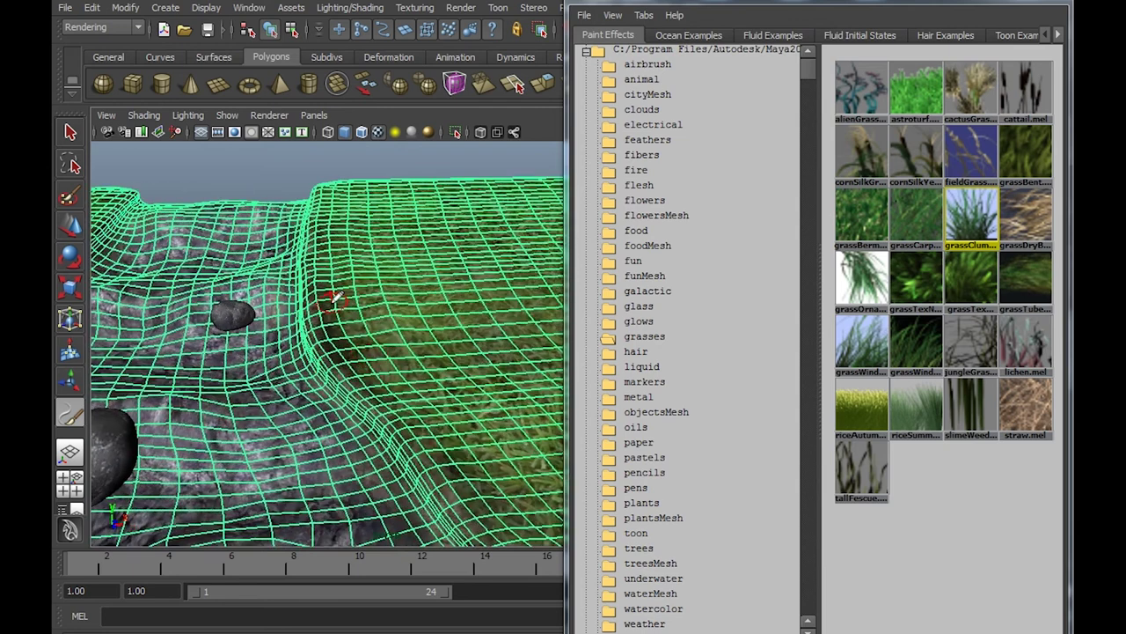
mouse_move(328, 294)
left_mouse_down()
mouse_move(357, 348)
mouse_move(405, 383)
left_mouse_up()
mouse_move(380, 307)
left_mouse_down("alt")
mouse_move(200, 350)
mouse_move(444, 292)
left_mouse_up("alt")
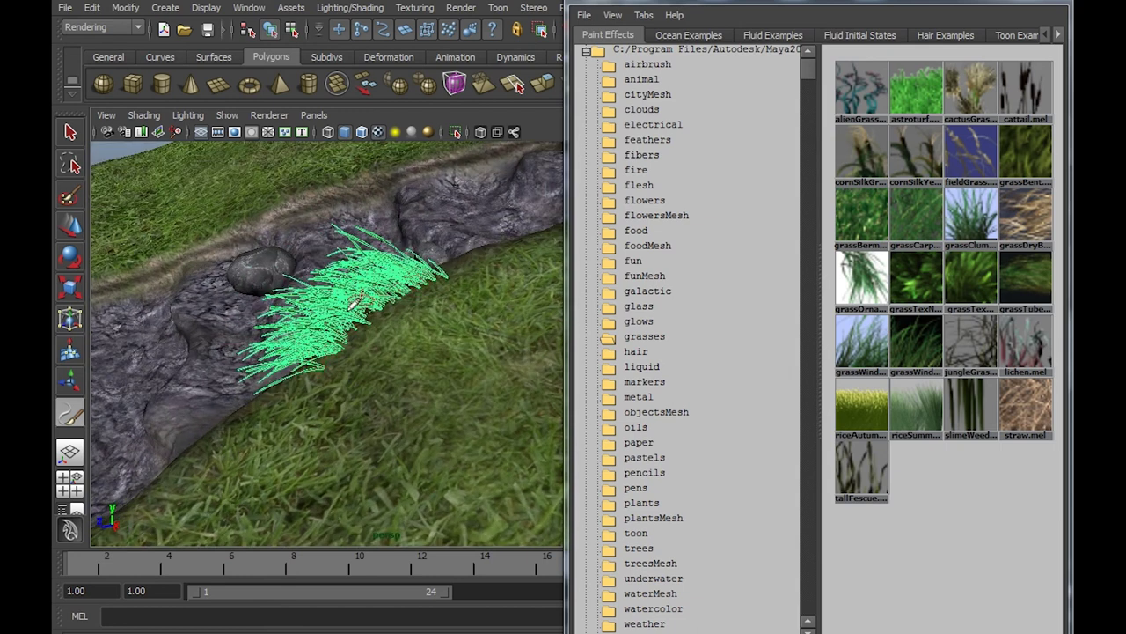
mouse_move(310, 348)
left_mouse_down("alt")
mouse_move(297, 258)
mouse_move(410, 241)
mouse_move(331, 252)
left_mouse_up("alt")
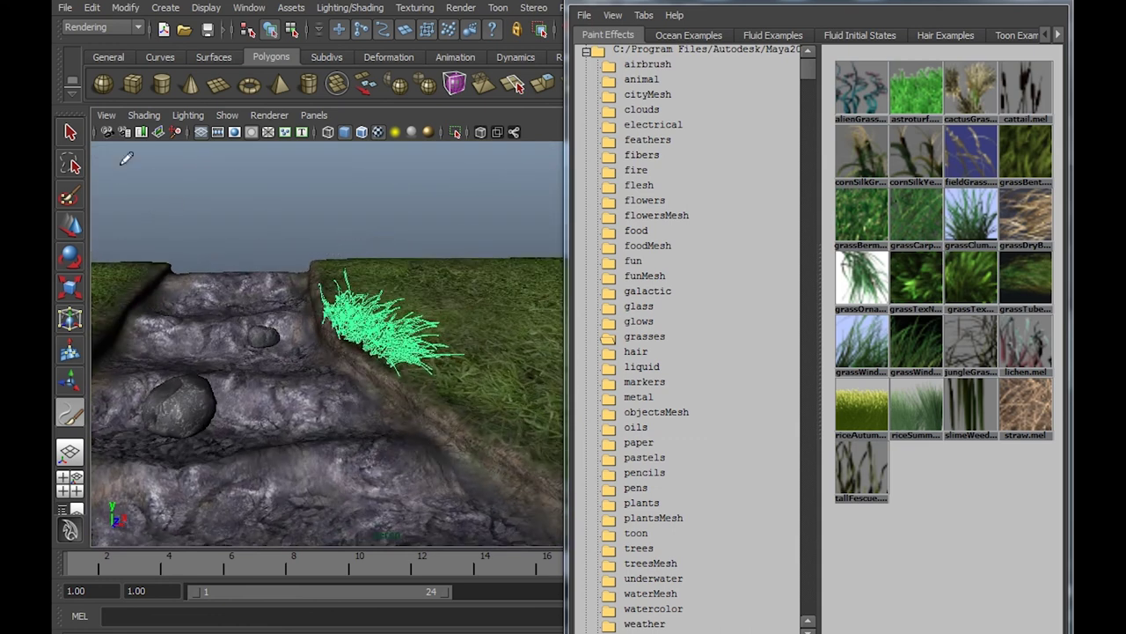
key("q")
mouse_move(146, 181)
left_mouse_down("alt")
mouse_move(150, 231)
mouse_move(281, 288)
mouse_move(393, 374)
left_mouse_up("alt")
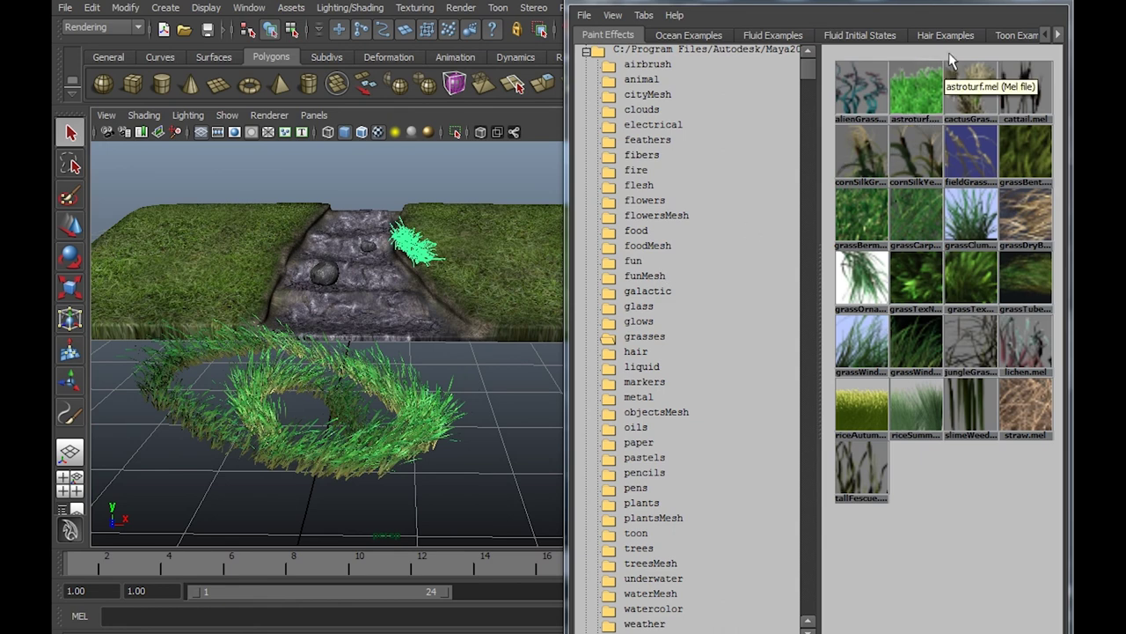
Close the Visor, then select and deselect the grass ring on the grid.
left_click(458, 263)
mouse_move(457, 263)
left_mouse_down("alt")
mouse_move(420, 275)
mouse_move(460, 289)
mouse_move(502, 284)
mouse_move(481, 315)
left_mouse_up("alt")
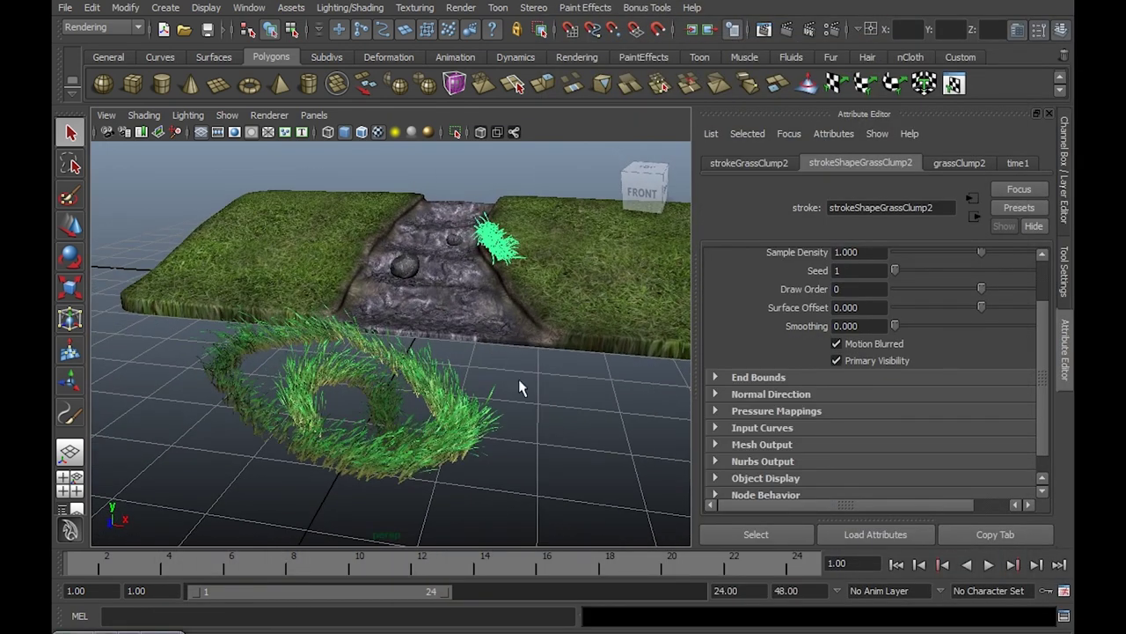
left_click(411, 409)
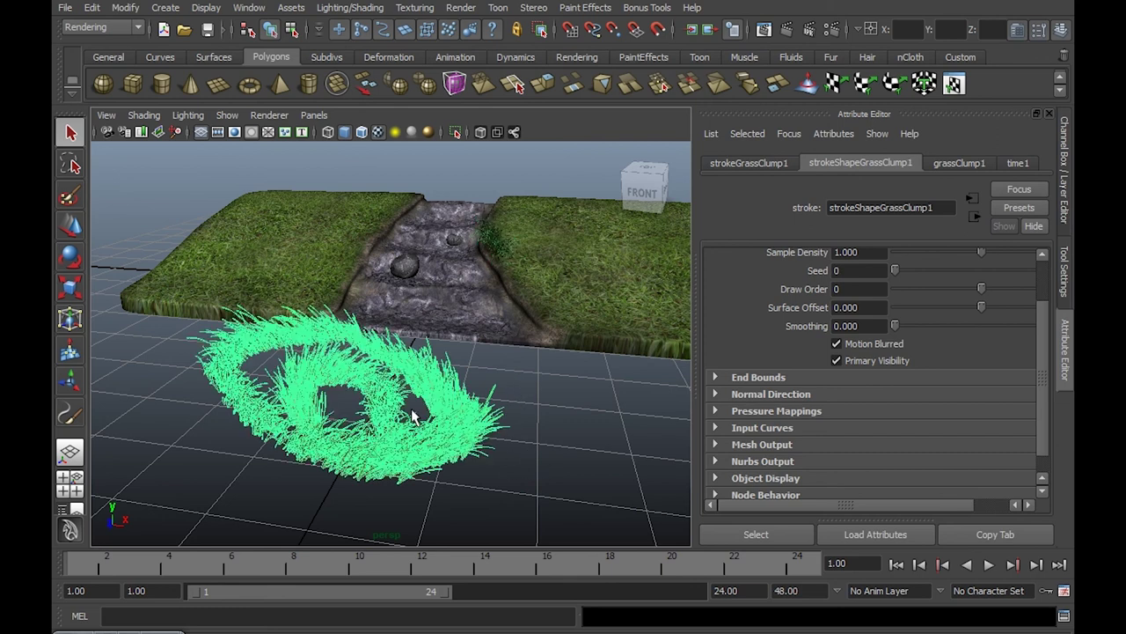
left_click(554, 388)
Open the Outliner and select strokeGrassClump1 and curveGrassClump.
left_click_drag(495, 364, 482, 368, "alt")
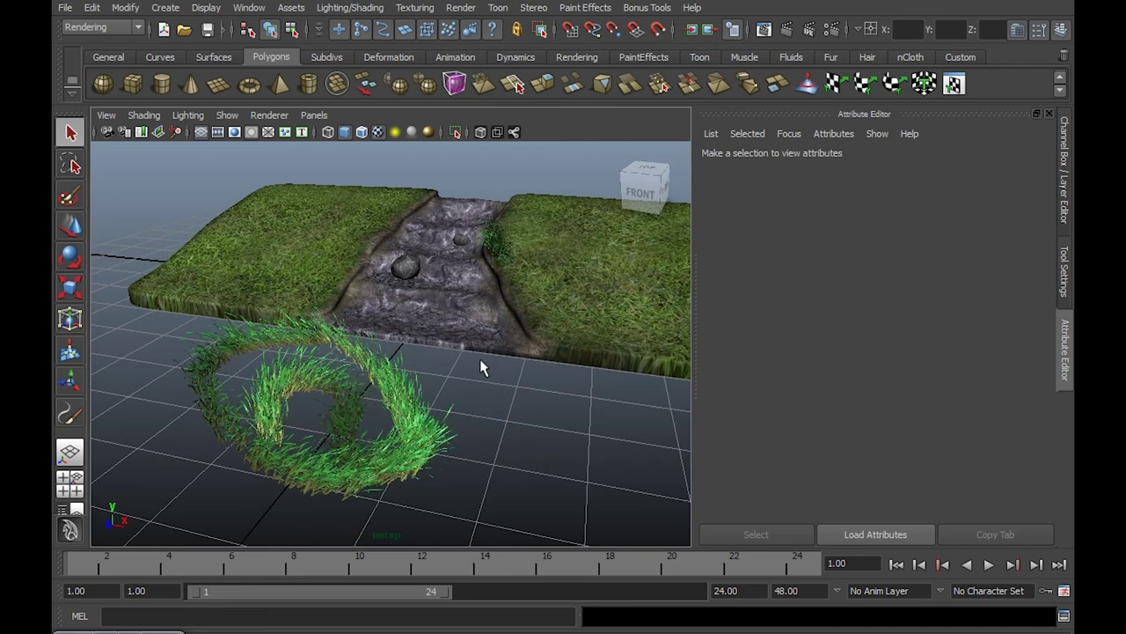
left_click(255, 11)
left_click(289, 136)
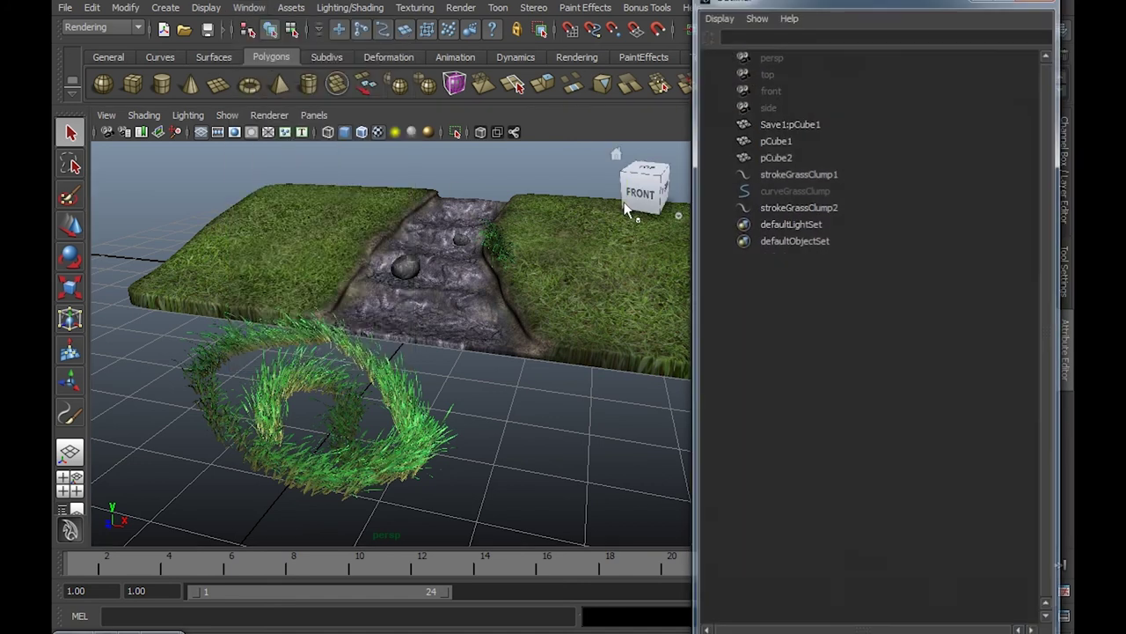
left_click(769, 175)
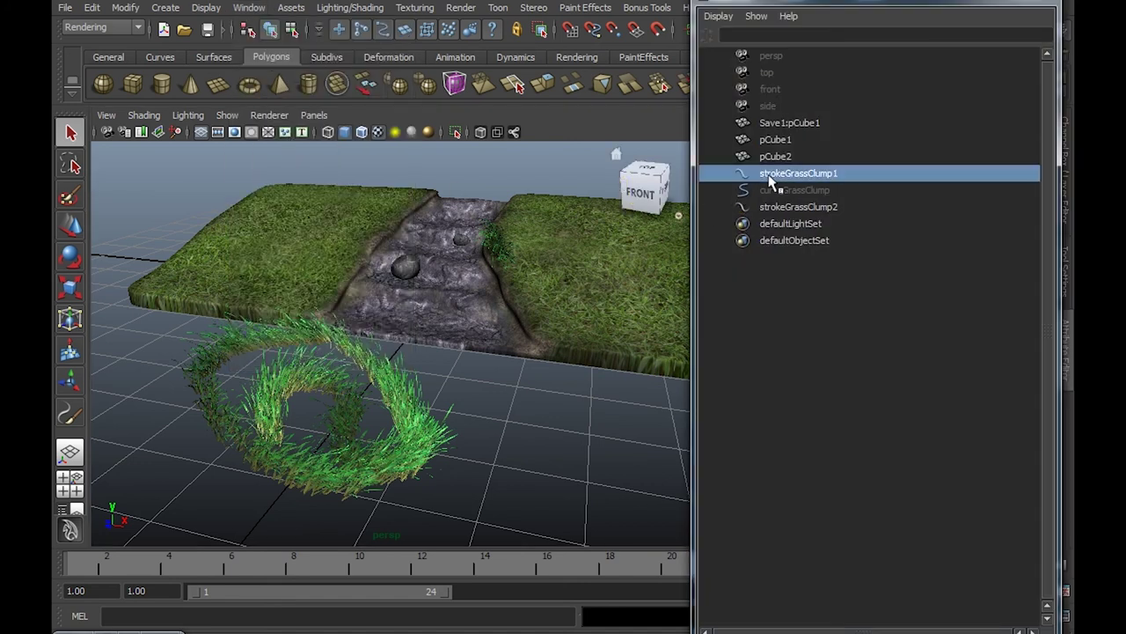
left_click(776, 190, "ctrl")
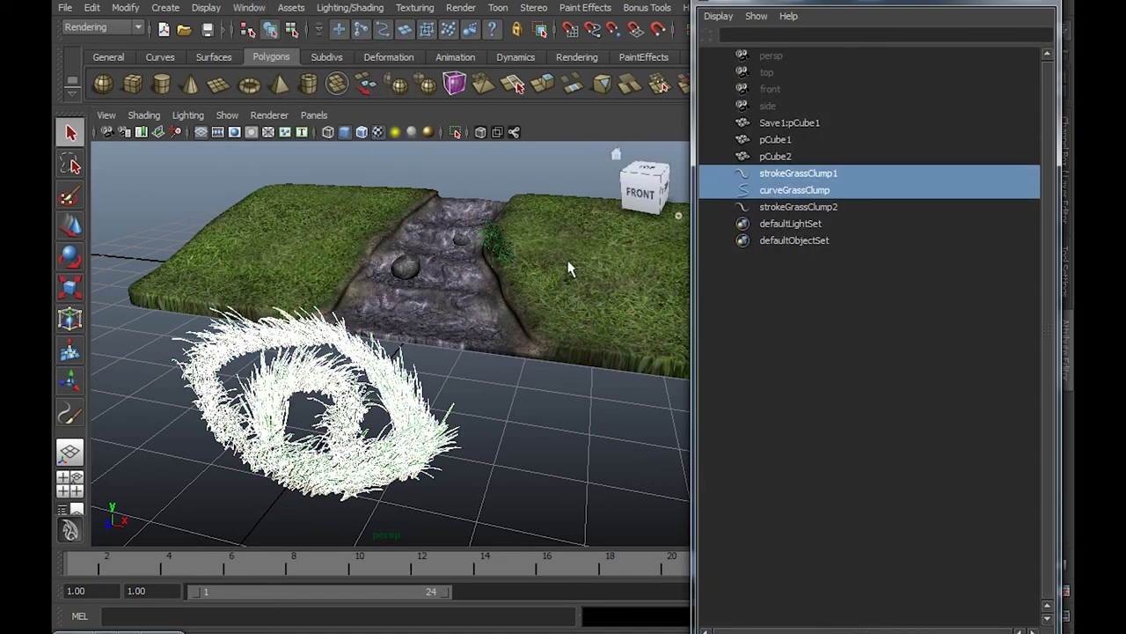
Reselect the test grass ring on the grid and delete it.
mouse_move(568, 269)
left_mouse_down("alt")
mouse_move(554, 259)
mouse_move(583, 251)
left_mouse_up("alt")
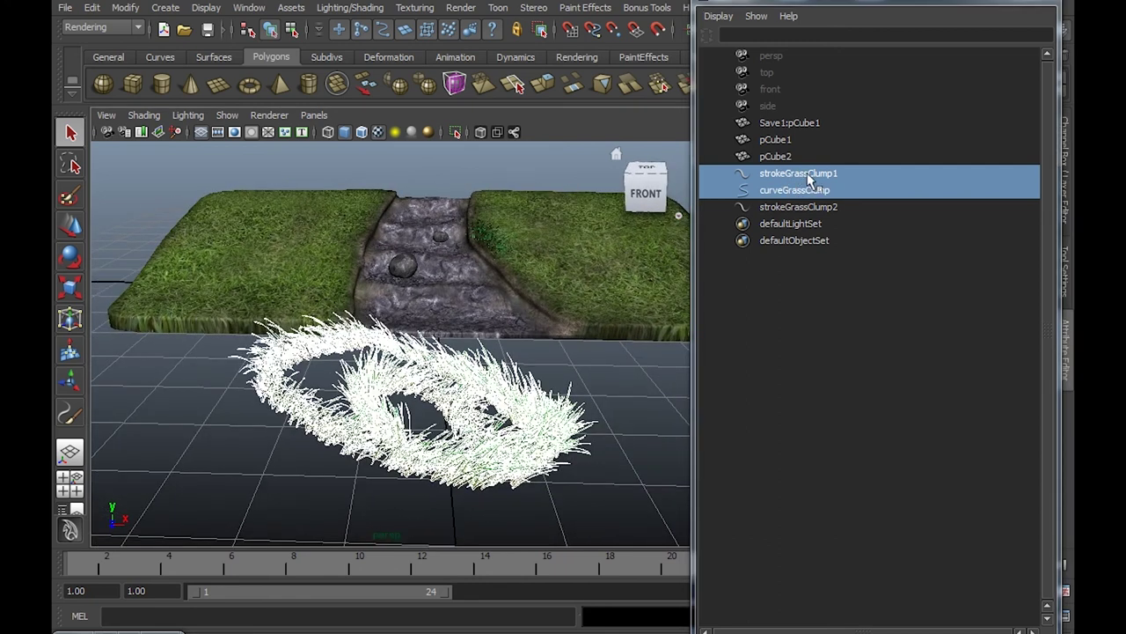
mouse_move(558, 272)
left_mouse_down("alt")
mouse_move(539, 274)
mouse_move(569, 256)
mouse_move(560, 276)
left_mouse_up("alt")
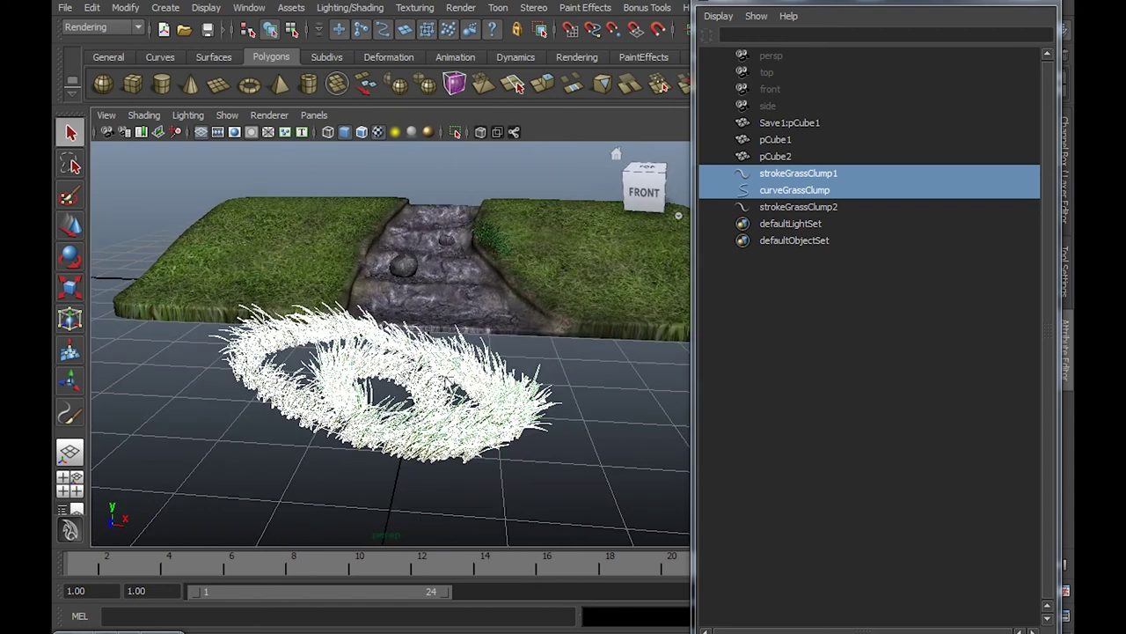
left_click(580, 384)
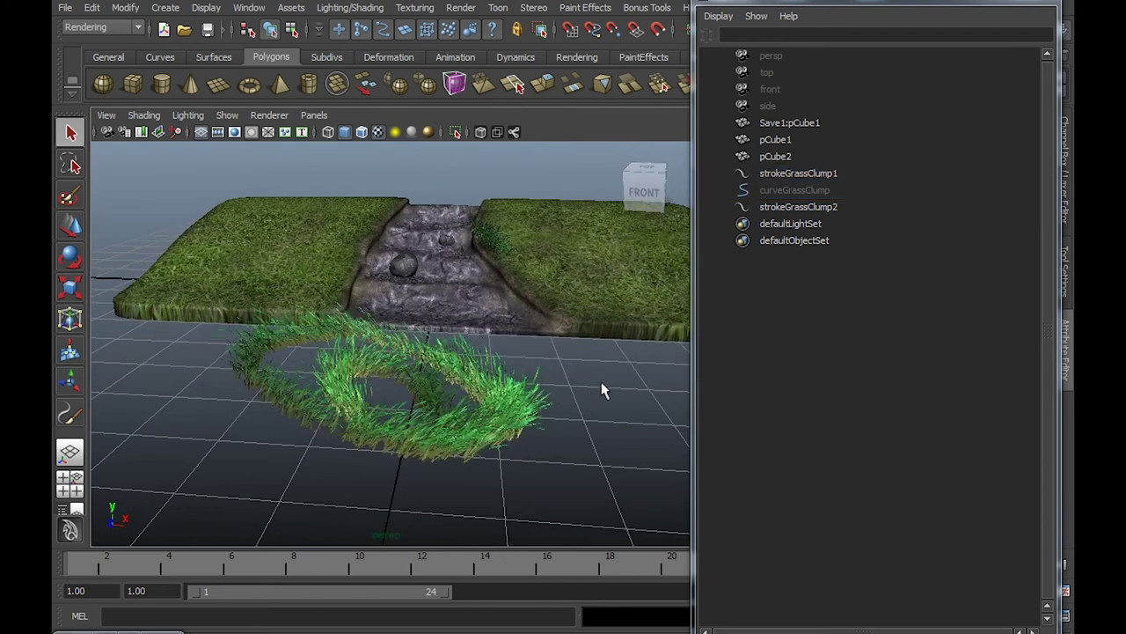
left_click(394, 448)
key("Delete")
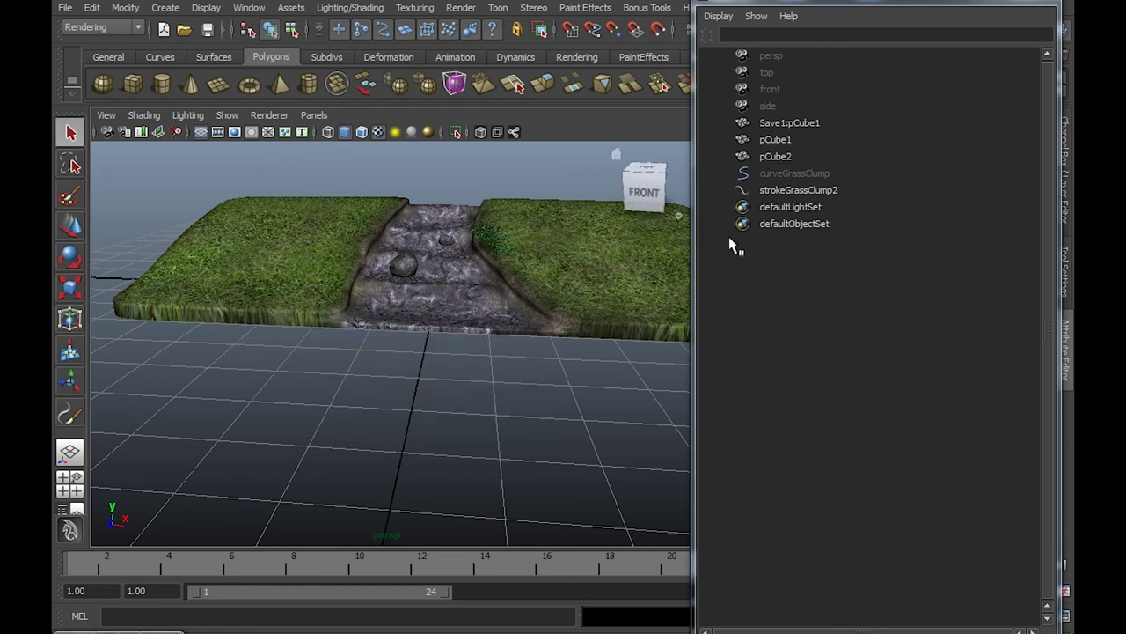
Delete the leftover curveGrassClump and close the Outliner.
left_click(790, 176)
key("Delete")
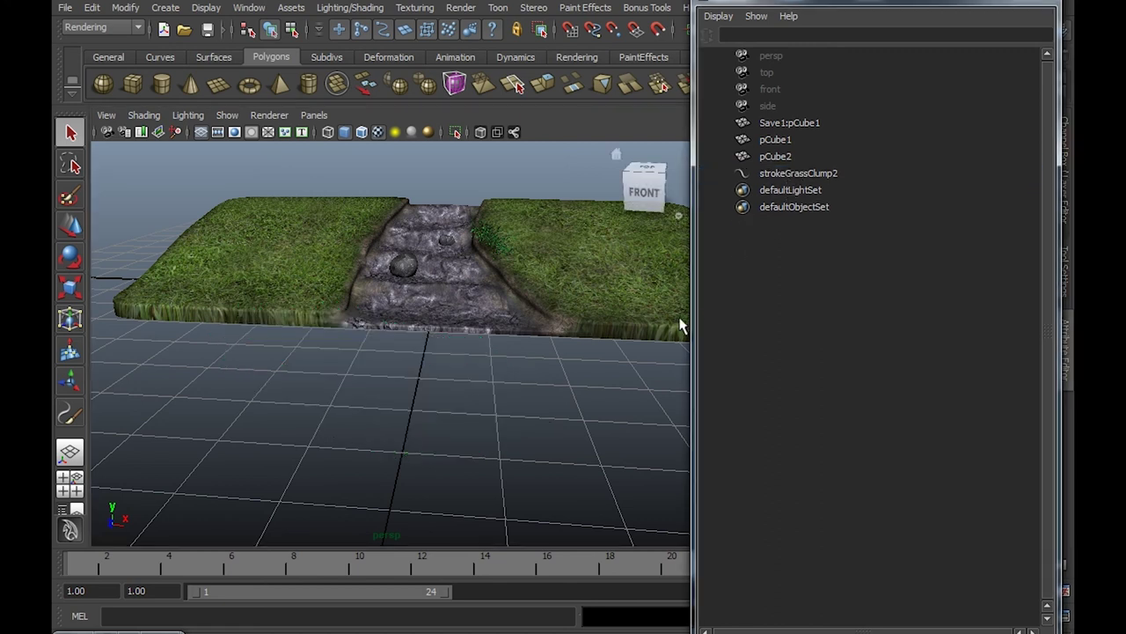
mouse_move(520, 317)
left_mouse_down("alt")
mouse_move(586, 352)
mouse_move(506, 365)
mouse_move(445, 290)
left_mouse_up("alt")
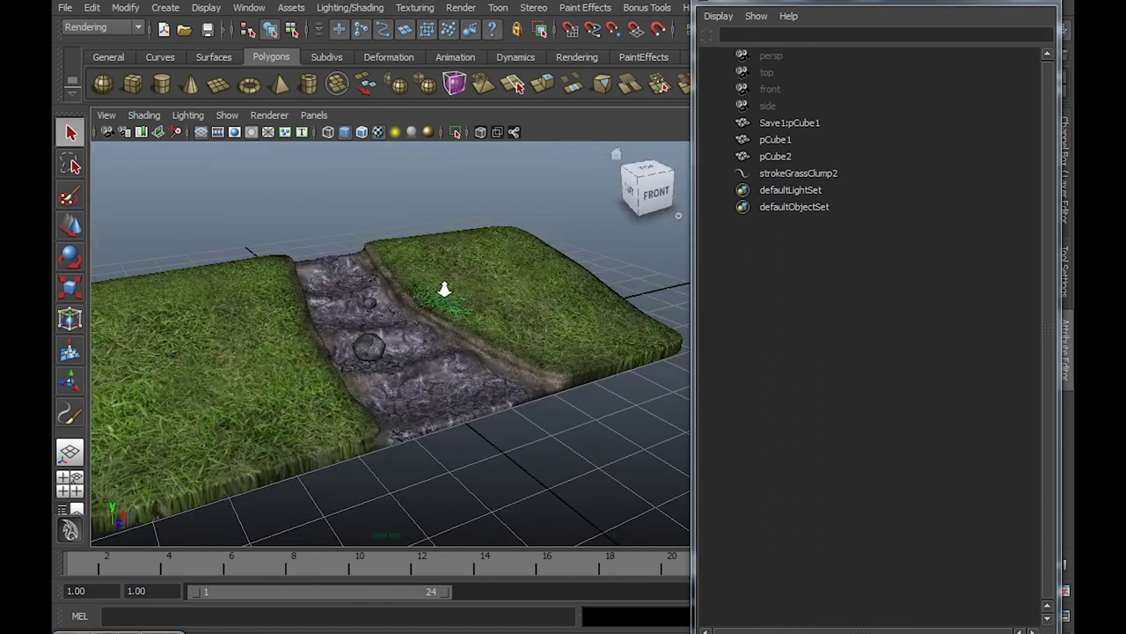
right_click_drag(445, 290, 516, 311, "alt")
left_click_drag(516, 312, 476, 303, "alt")
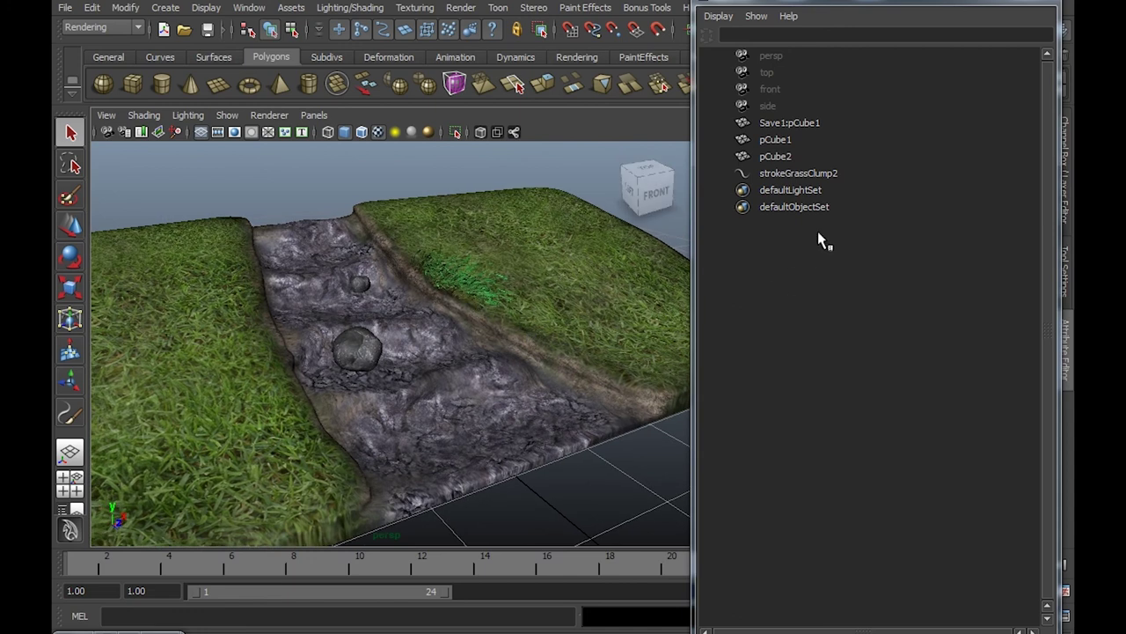
scroll(515, 394, "down", 3)
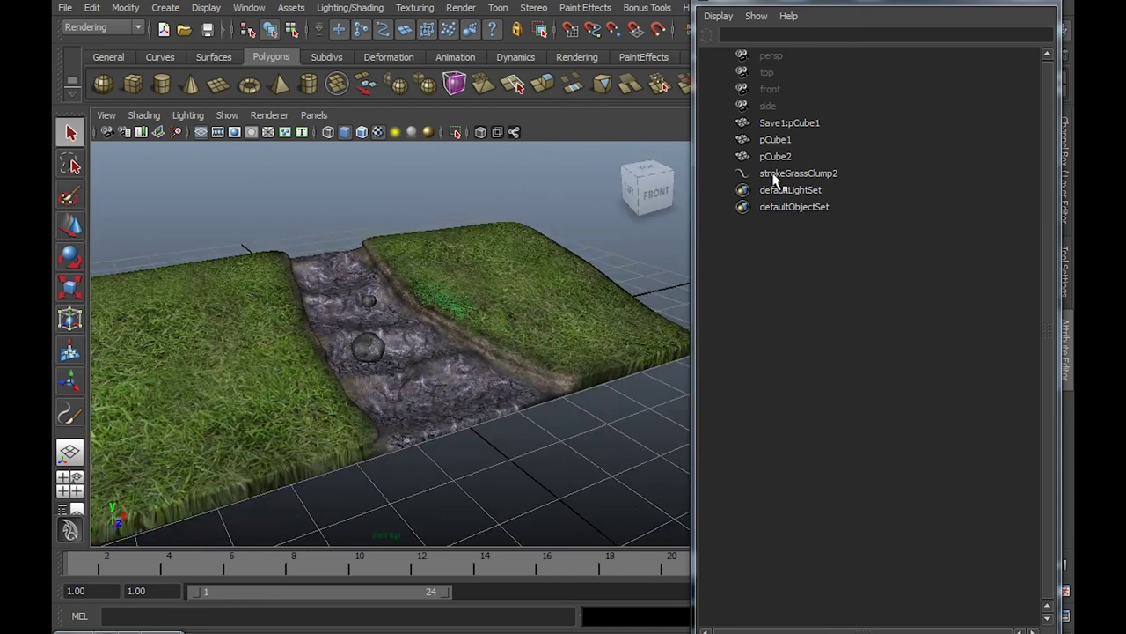
left_click(1050, 3)
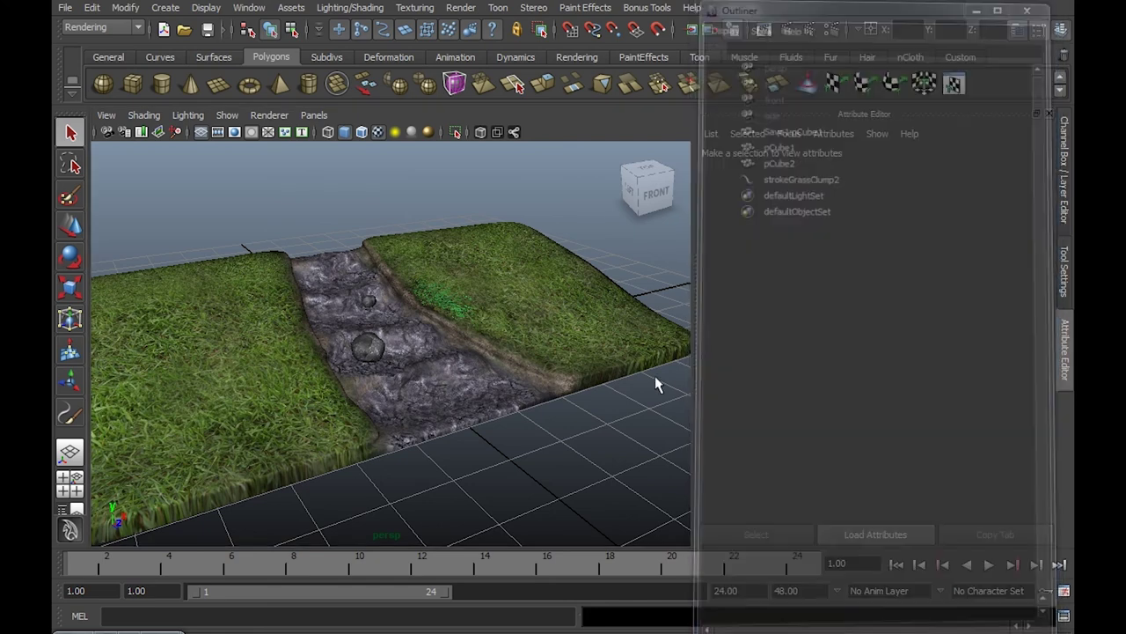
Zoom in on the stream and orbit to view the grass clump side-on.
right_click_drag(513, 322, 624, 402, "alt")
middle_click_drag(624, 402, 525, 355, "alt")
mouse_move(524, 355)
left_mouse_down("alt")
mouse_move(454, 357)
mouse_move(505, 329)
mouse_move(583, 360)
mouse_move(461, 372)
mouse_move(428, 327)
mouse_move(302, 368)
mouse_move(387, 341)
left_mouse_up("alt")
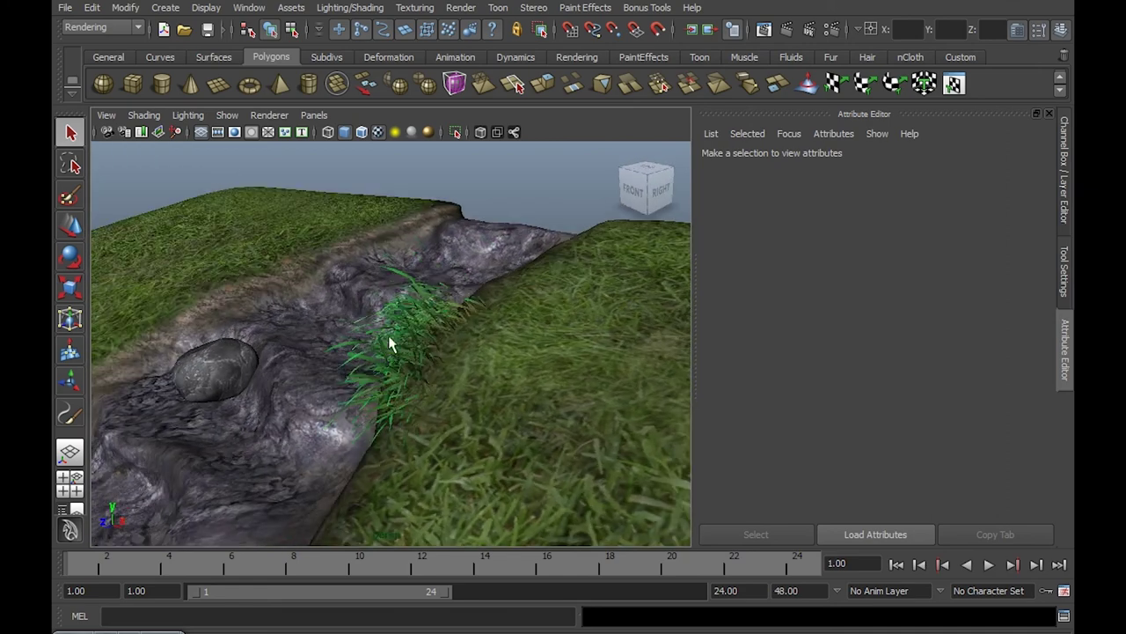
mouse_move(493, 310)
left_mouse_down("alt")
mouse_move(452, 297)
mouse_move(383, 335)
mouse_move(531, 322)
mouse_move(481, 339)
mouse_move(455, 334)
mouse_move(493, 317)
mouse_move(397, 326)
mouse_move(378, 352)
mouse_move(450, 329)
left_mouse_up("alt")
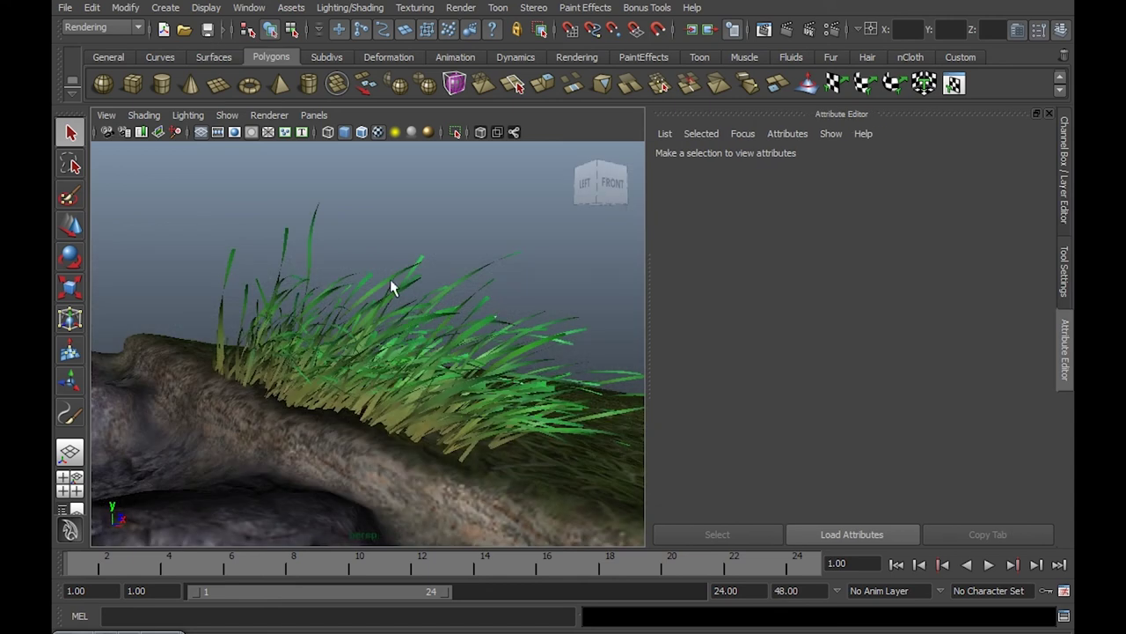
left_click_drag(362, 276, 377, 286, "alt")
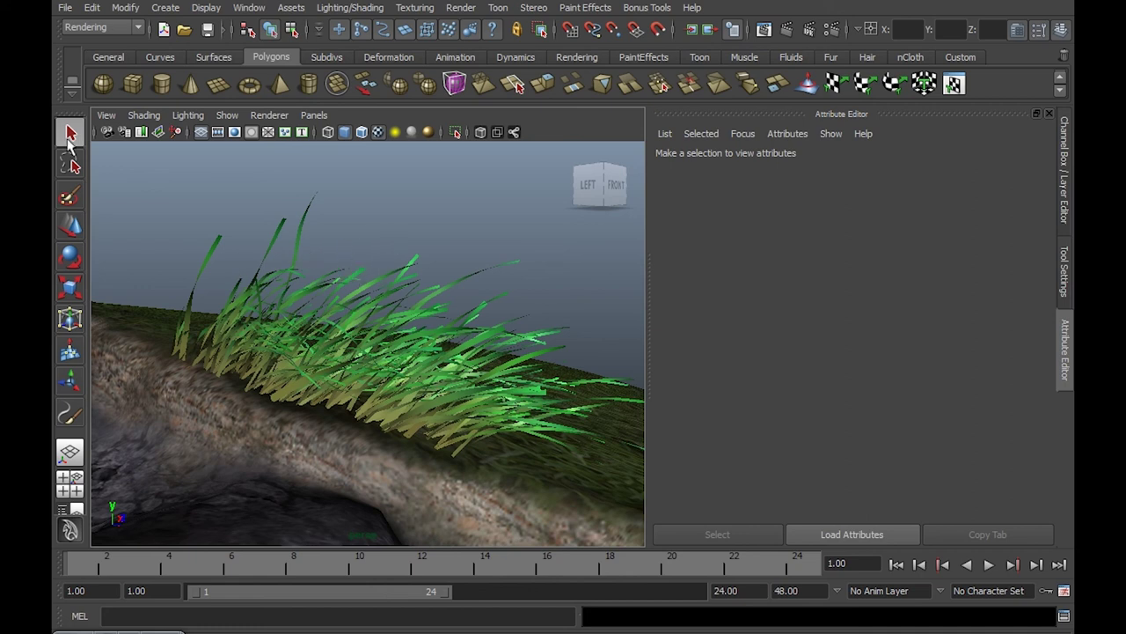
Load strokeShapeGrassClump2 in the Attribute Editor and collapse its Pressure Scale and Pressure Mappings sections.
left_click(274, 295)
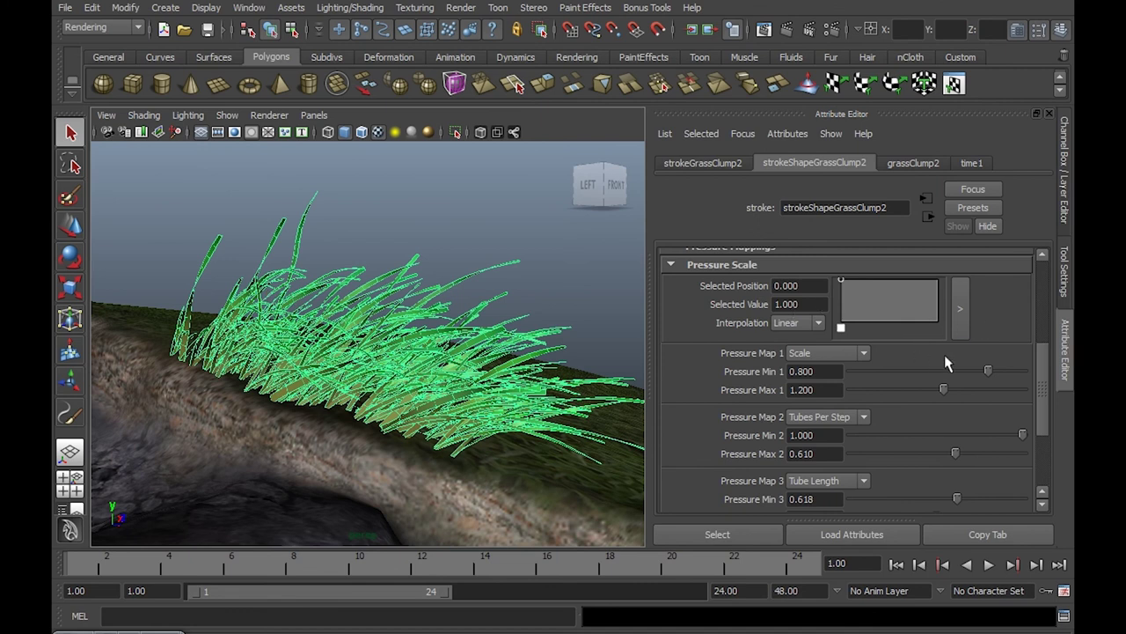
left_click(1066, 352)
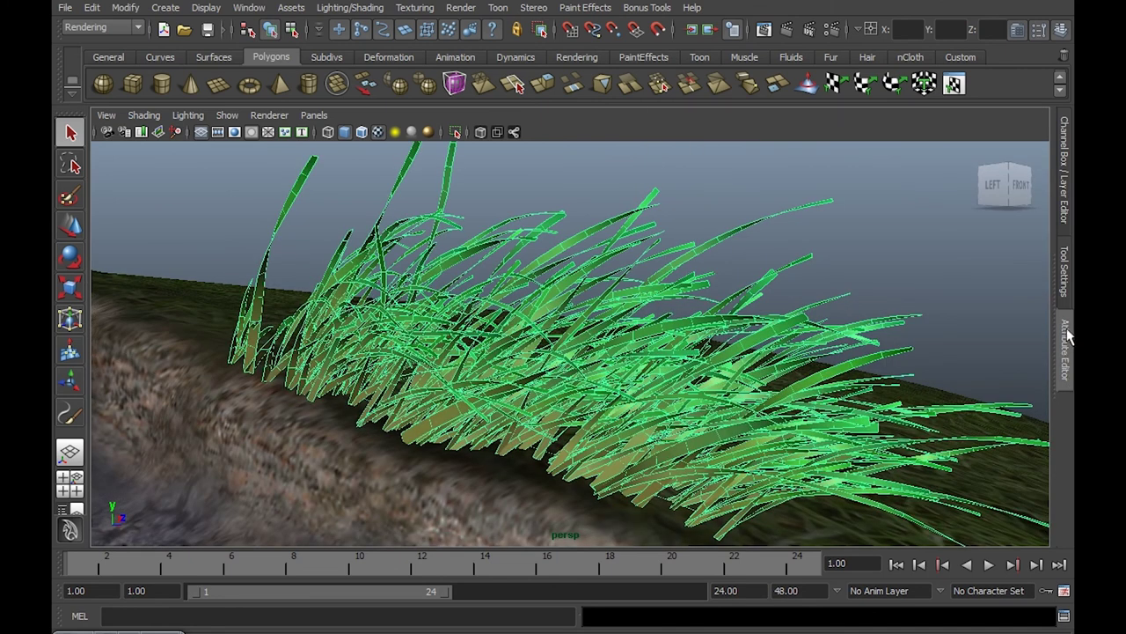
left_click(1066, 348)
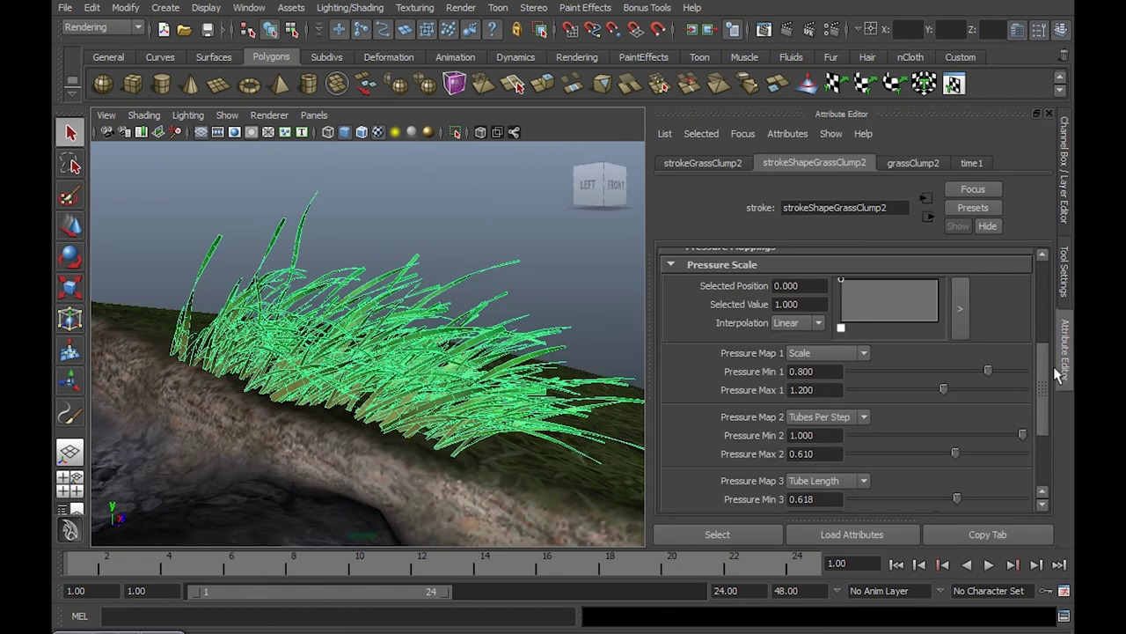
left_click(1017, 31)
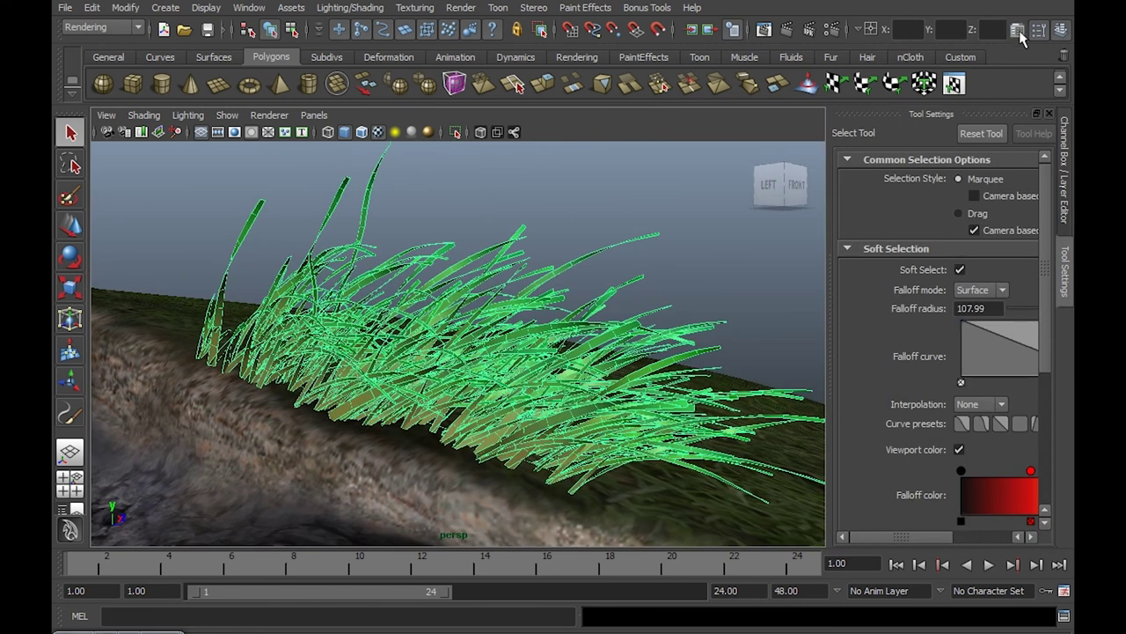
left_click(1018, 32)
left_click_drag(1041, 420, 1041, 324)
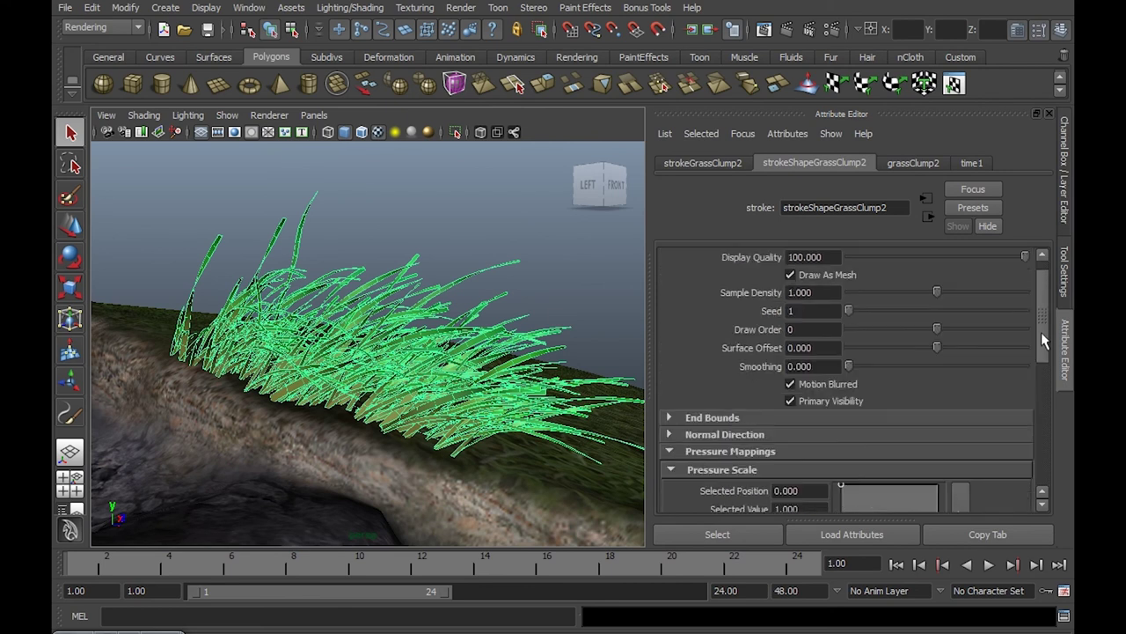
left_click(671, 490)
left_click(704, 473)
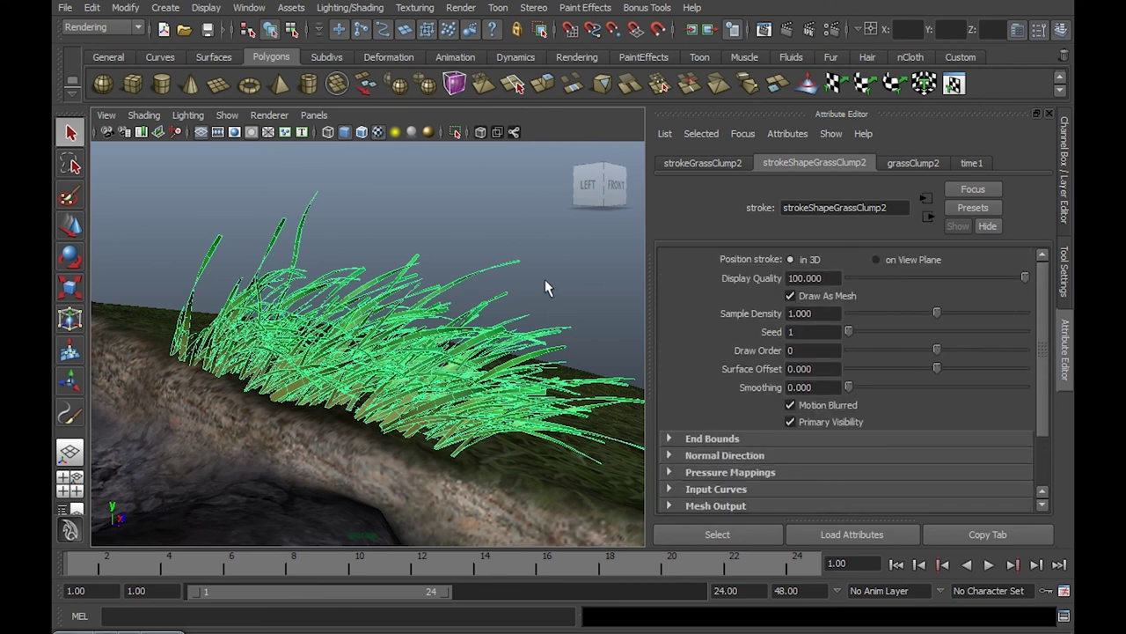
Preview lower Display Quality values on the grass stroke, keeping it at 100.
mouse_move(545, 280)
left_mouse_down("alt")
mouse_move(519, 269)
mouse_move(524, 278)
mouse_move(495, 281)
mouse_move(550, 315)
left_mouse_up("alt")
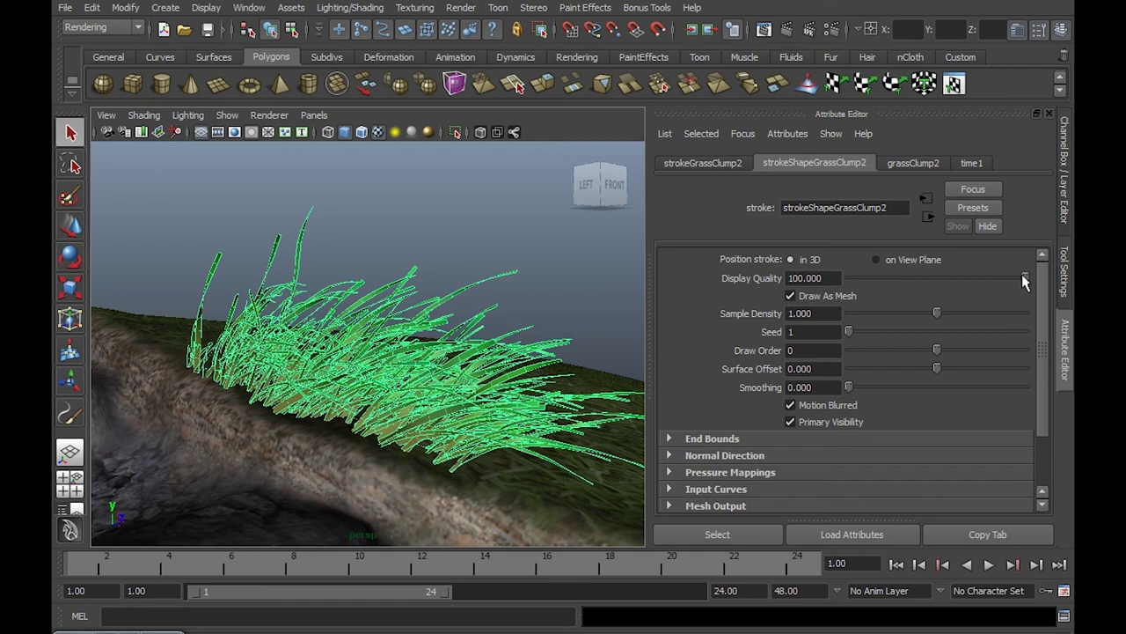
mouse_move(1023, 280)
left_mouse_down()
mouse_move(904, 286)
mouse_move(1031, 287)
left_mouse_up()
mouse_move(547, 345)
right_mouse_down("alt")
mouse_move(448, 302)
mouse_move(528, 378)
mouse_move(489, 352)
right_mouse_up("alt")
mouse_move(489, 353)
left_mouse_down("alt")
mouse_move(448, 352)
mouse_move(418, 331)
mouse_move(519, 343)
left_mouse_up("alt")
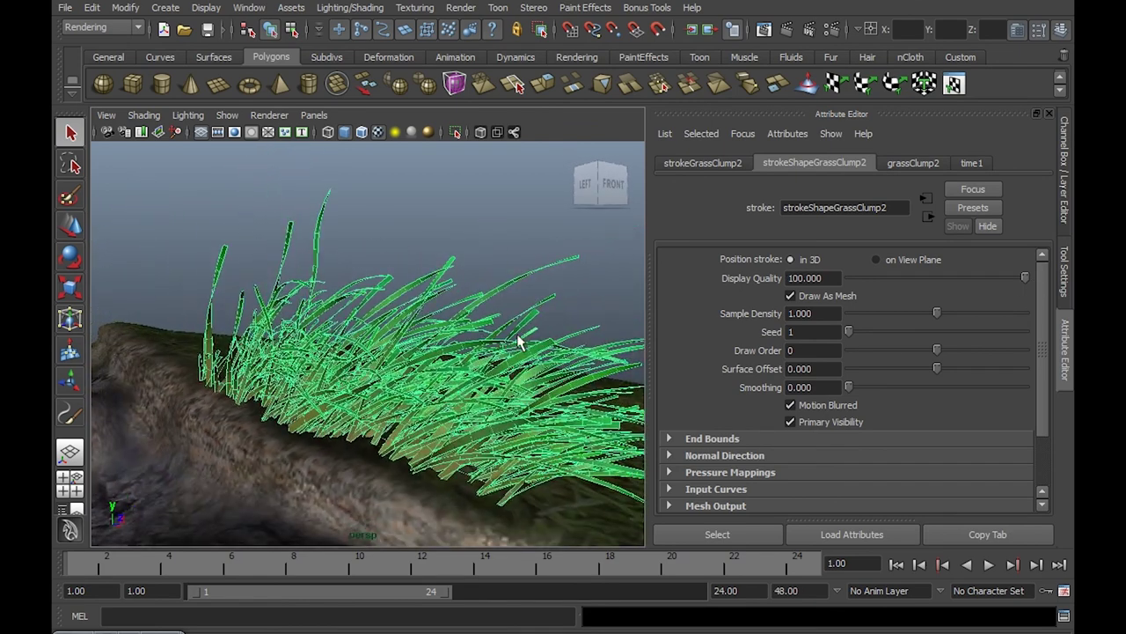
mouse_move(1023, 277)
left_mouse_down()
mouse_move(855, 288)
mouse_move(1034, 284)
left_mouse_up()
mouse_move(497, 324)
left_mouse_down("alt")
mouse_move(452, 311)
mouse_move(520, 307)
mouse_move(485, 308)
left_mouse_up("alt")
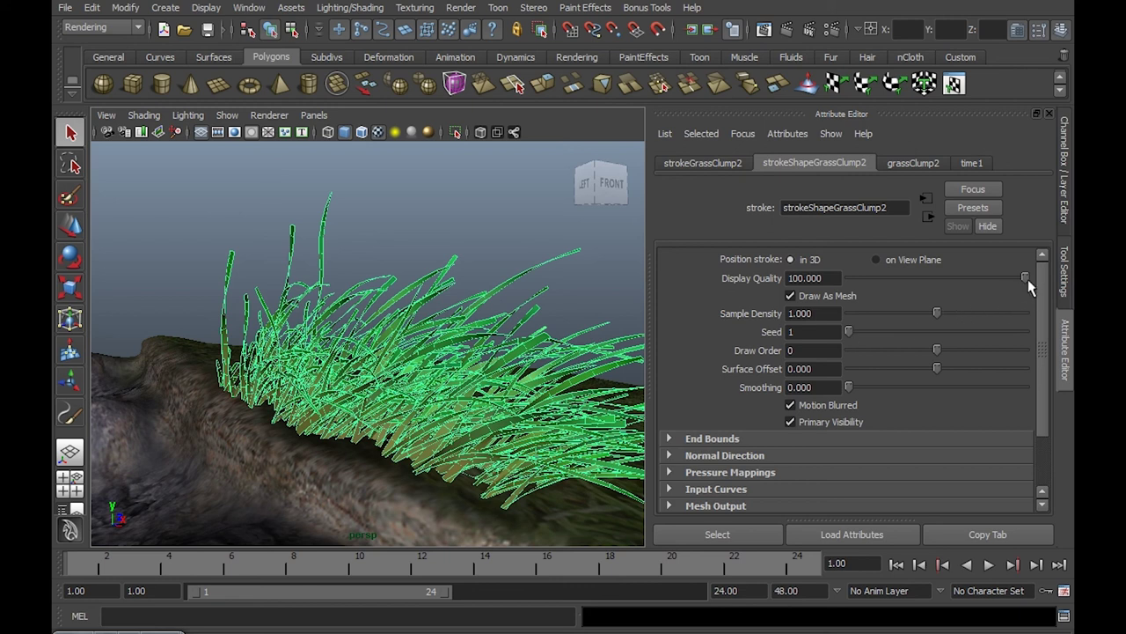
mouse_move(1026, 278)
left_mouse_down()
mouse_move(955, 280)
mouse_move(1035, 278)
left_mouse_up()
mouse_move(565, 297)
left_mouse_down("alt")
mouse_move(465, 297)
mouse_move(515, 307)
mouse_move(502, 291)
mouse_move(518, 289)
mouse_move(530, 301)
mouse_move(513, 294)
left_mouse_up("alt")
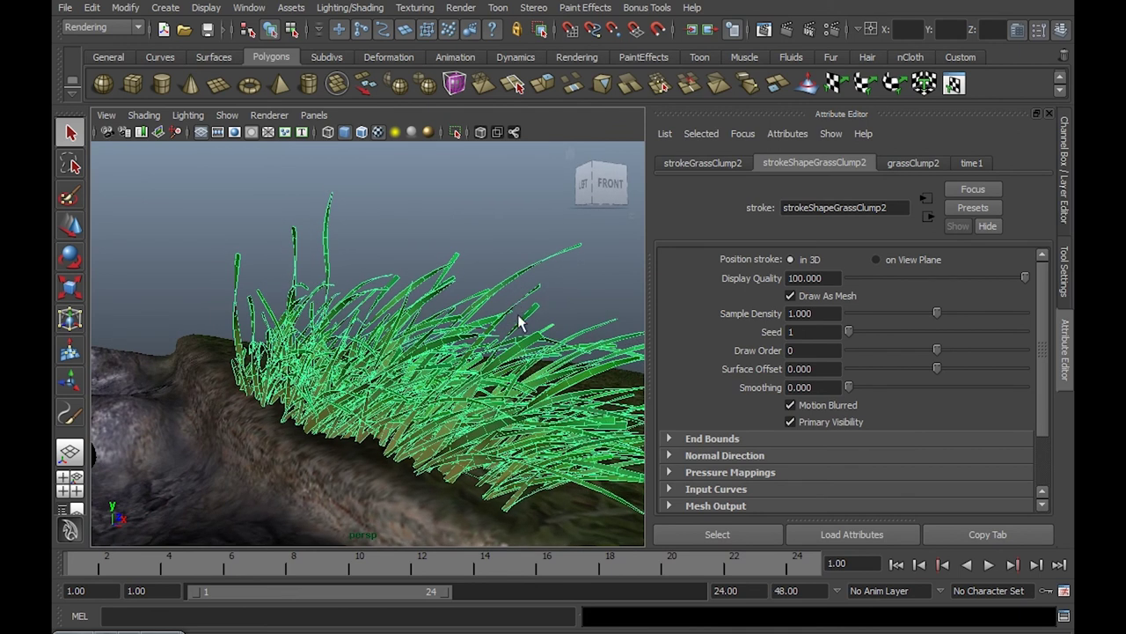
Set the grass stroke's Sample Density to 2 for a fuller clump.
left_click(788, 329)
left_click_drag(513, 296, 531, 302, "alt")
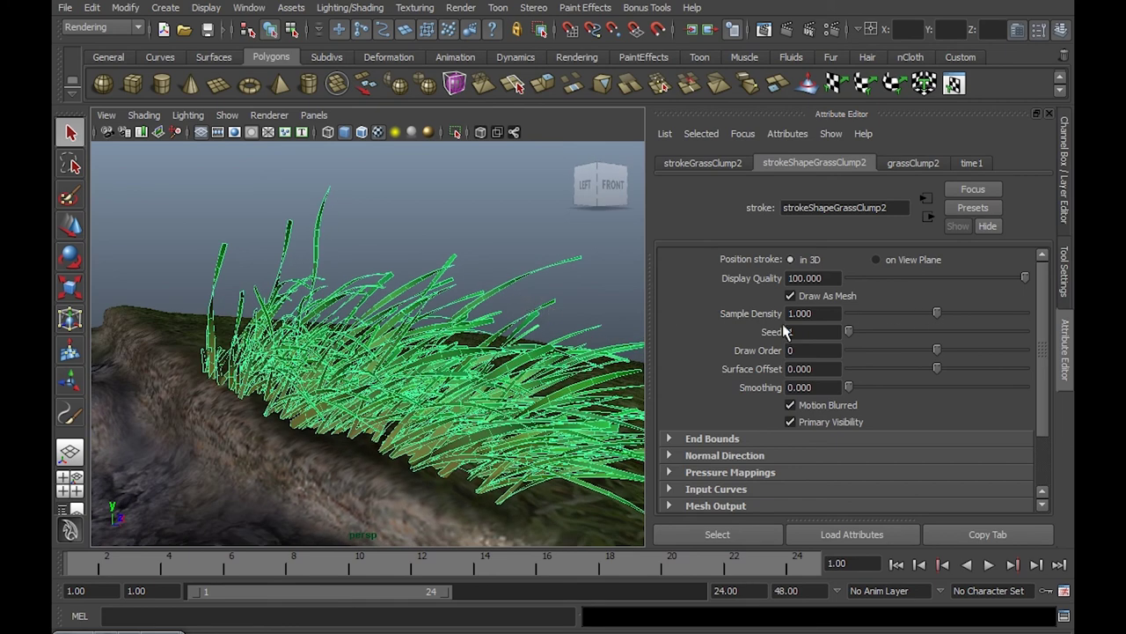
left_click_drag(586, 302, 592, 293, "alt")
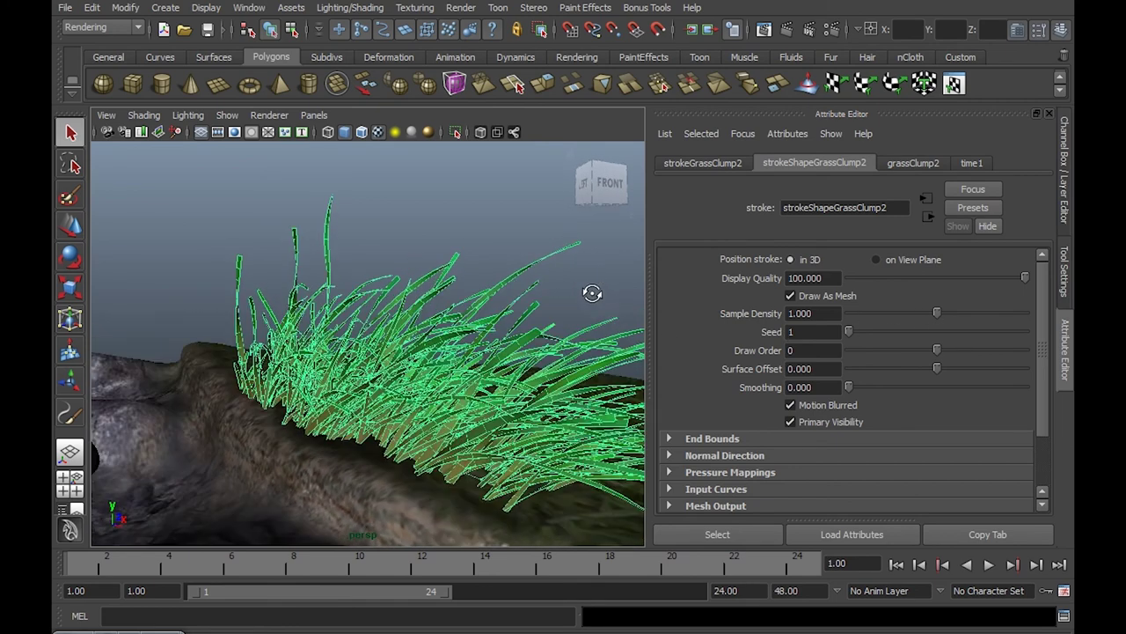
mouse_move(936, 314)
left_mouse_down()
mouse_move(852, 324)
mouse_move(1033, 314)
left_mouse_up()
mouse_move(569, 321)
left_mouse_down("alt")
mouse_move(604, 296)
mouse_move(553, 271)
mouse_move(558, 326)
left_mouse_up("alt")
double_click(813, 313)
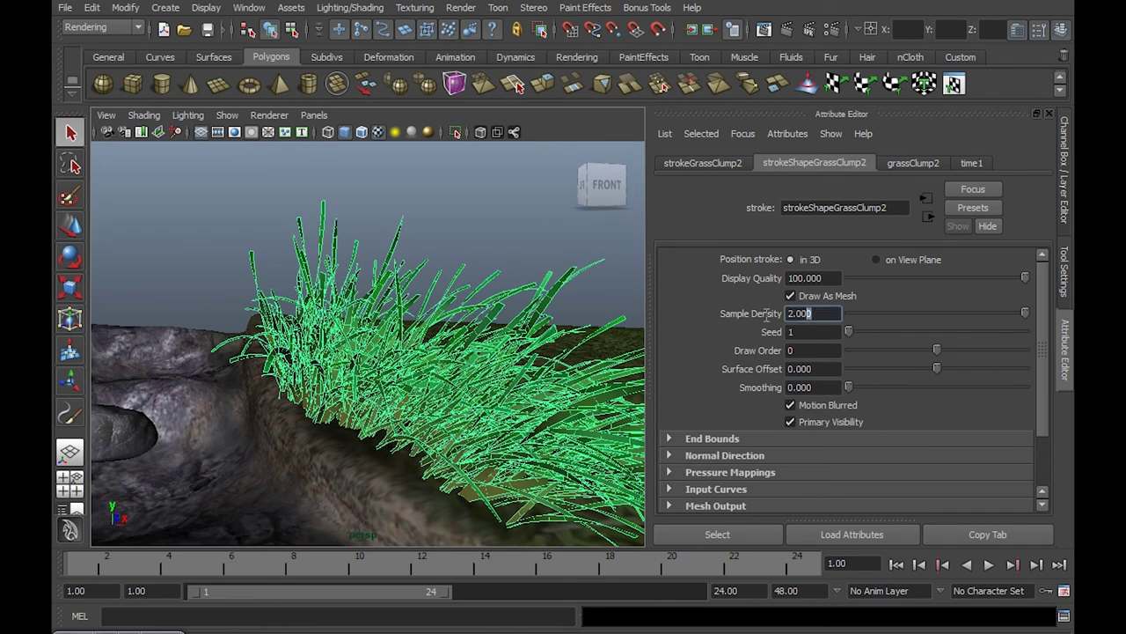
type("5")
key("Return")
left_click_drag(843, 318, 748, 315)
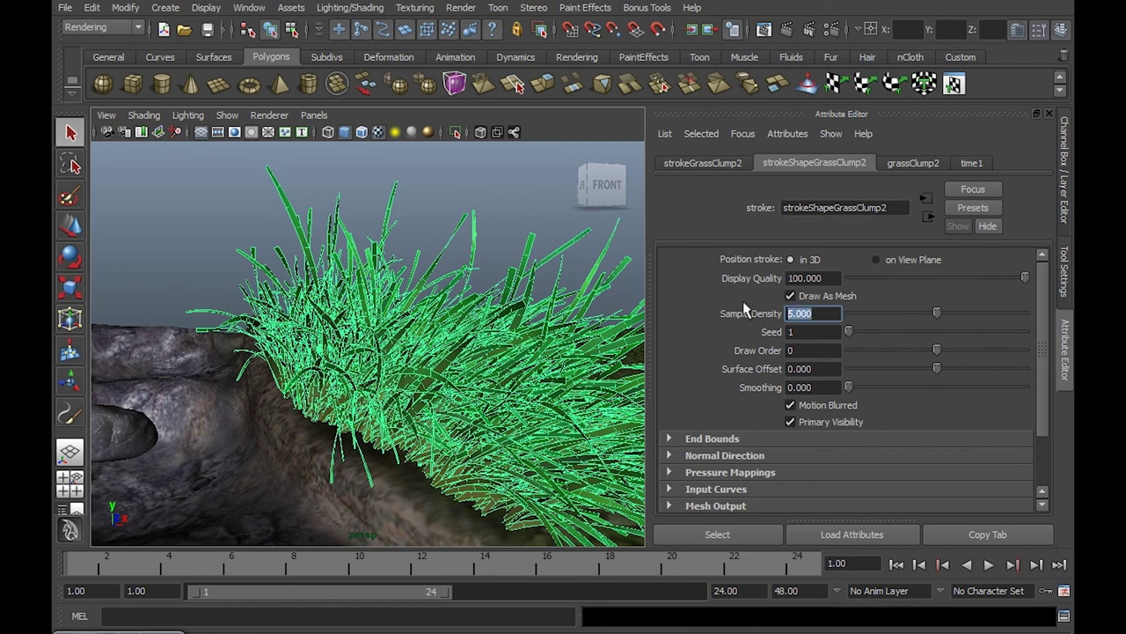
type("2")
key("Return")
mouse_move(519, 290)
left_mouse_down("alt")
mouse_move(565, 276)
mouse_move(621, 309)
mouse_move(442, 291)
left_mouse_up("alt")
mouse_move(546, 306)
left_mouse_down("alt")
mouse_move(515, 284)
mouse_move(520, 297)
mouse_move(536, 294)
mouse_move(508, 291)
mouse_move(528, 327)
mouse_move(508, 307)
mouse_move(472, 361)
mouse_move(414, 331)
mouse_move(498, 346)
mouse_move(479, 356)
mouse_move(459, 339)
left_mouse_up("alt")
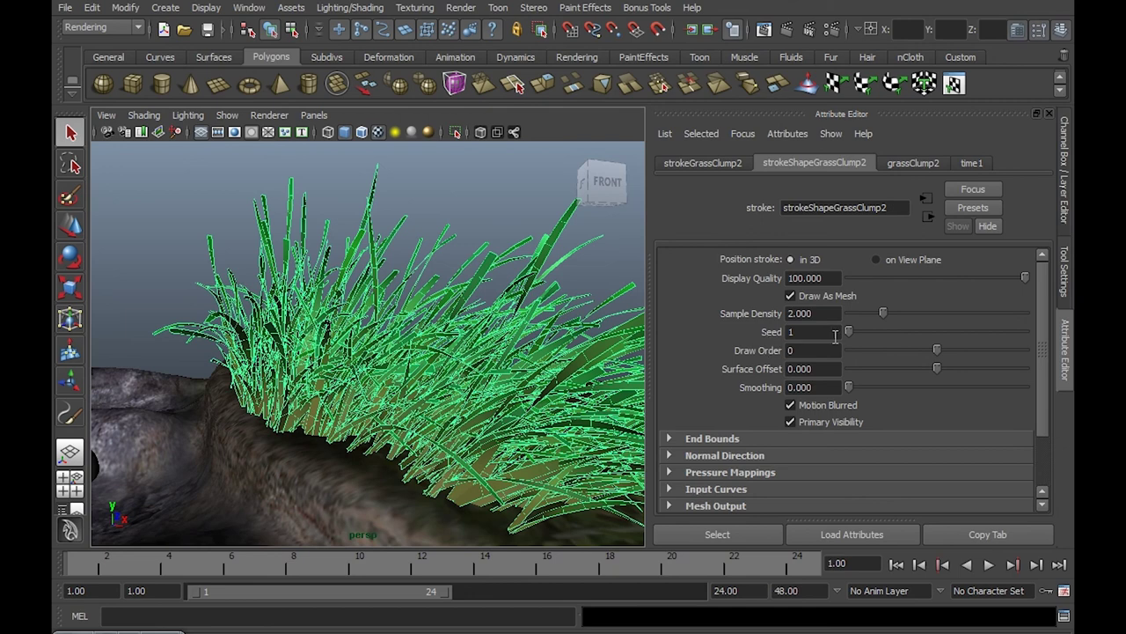
Try several higher Seed values to reshuffle the grass blade layout.
left_click_drag(498, 329, 620, 328, "alt")
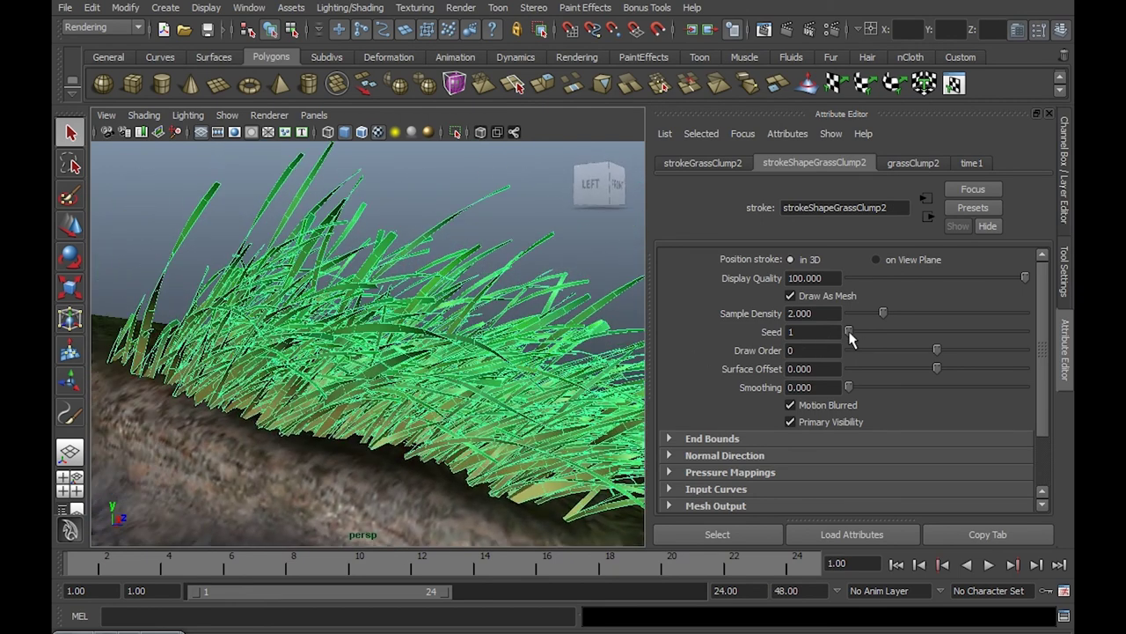
mouse_move(850, 335)
left_mouse_down()
mouse_move(873, 334)
mouse_move(836, 339)
left_mouse_up()
left_click_drag(456, 434, 359, 467, "alt")
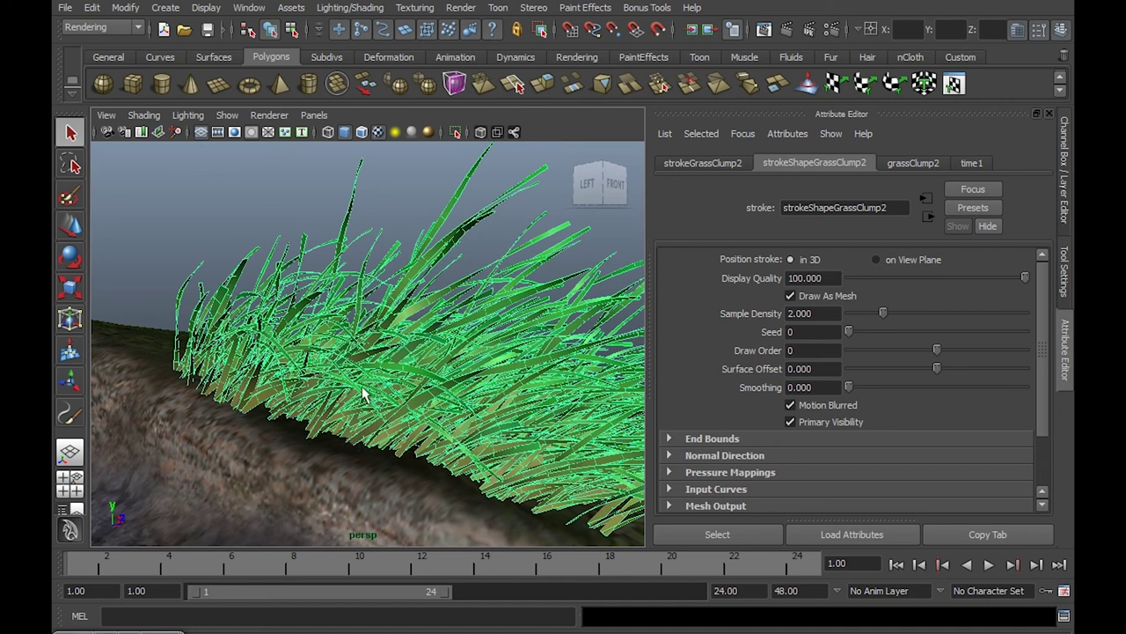
left_click_drag(364, 395, 442, 396, "alt")
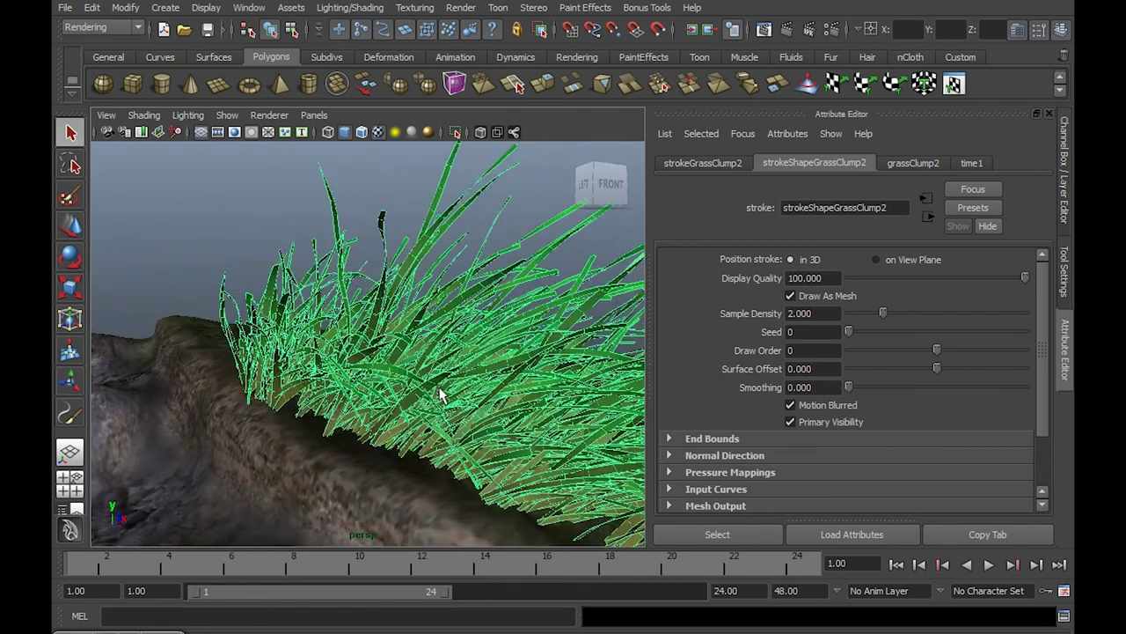
mouse_move(497, 374)
left_mouse_down("alt")
mouse_move(546, 363)
mouse_move(330, 431)
mouse_move(297, 420)
left_mouse_up("alt")
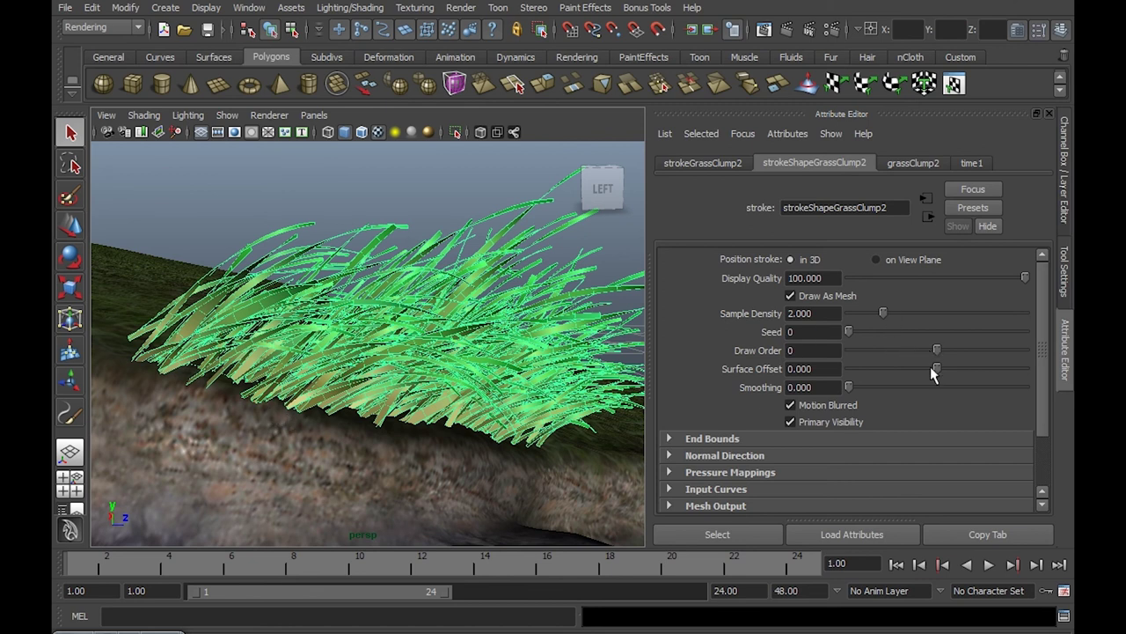
left_click_drag(850, 332, 865, 331)
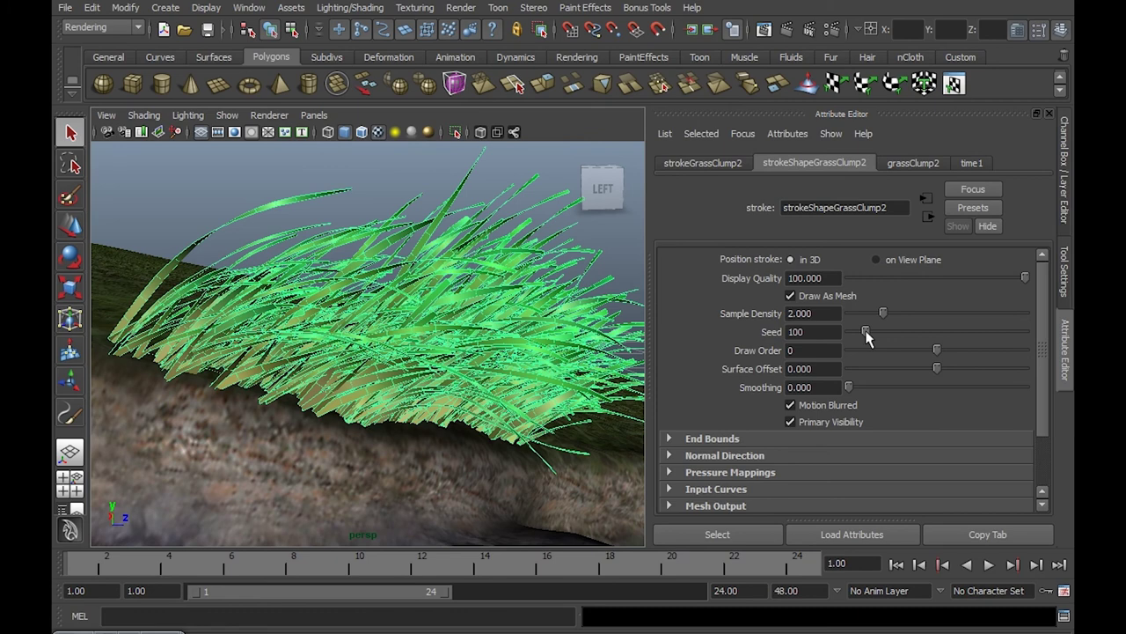
left_click_drag(866, 331, 881, 334)
mouse_move(391, 359)
left_mouse_down("alt")
mouse_move(384, 301)
mouse_move(244, 335)
mouse_move(405, 329)
mouse_move(376, 359)
mouse_move(493, 393)
mouse_move(445, 294)
mouse_move(445, 314)
mouse_move(382, 364)
mouse_move(419, 352)
mouse_move(415, 322)
mouse_move(112, 465)
left_mouse_up("alt")
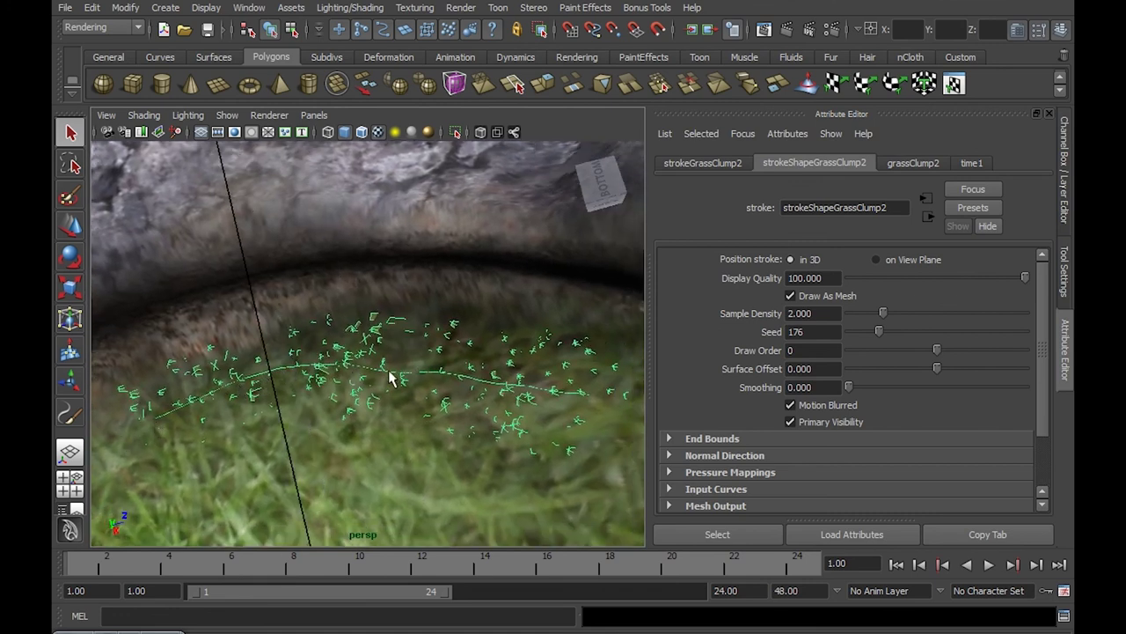
Settle the grass Seed at 595 and inspect the new blade arrangement.
mouse_move(492, 295)
left_mouse_down("alt")
mouse_move(432, 359)
mouse_move(427, 432)
mouse_move(347, 420)
mouse_move(436, 385)
mouse_move(290, 361)
left_mouse_up("alt")
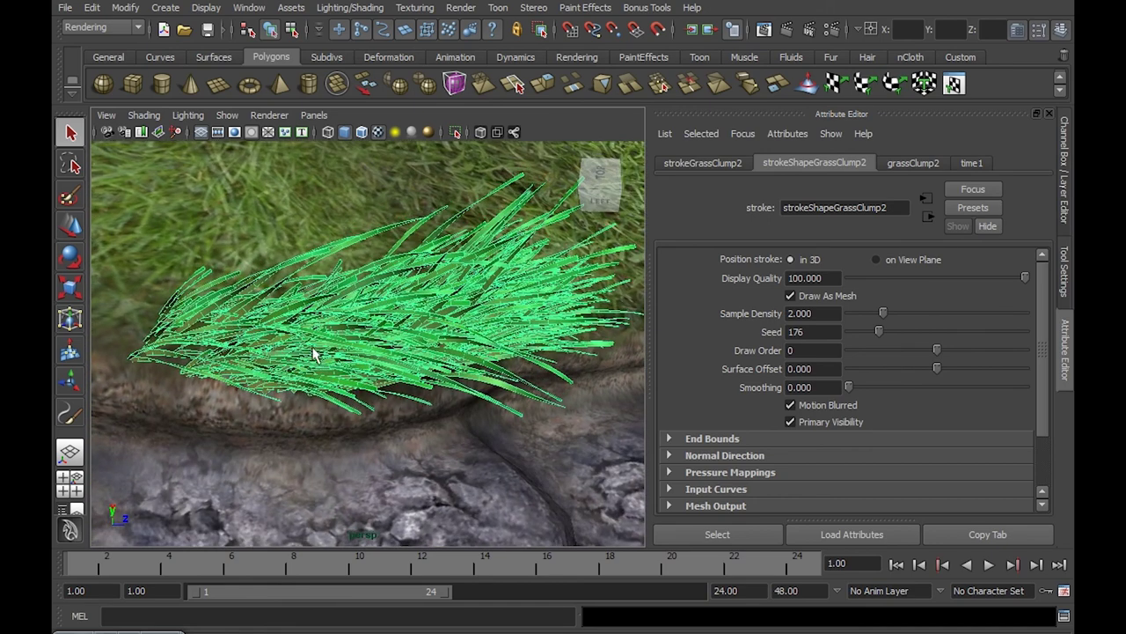
left_click_drag(497, 317, 418, 385, "alt")
mouse_move(878, 331)
left_mouse_down()
mouse_move(981, 327)
mouse_move(859, 338)
mouse_move(950, 331)
left_mouse_up()
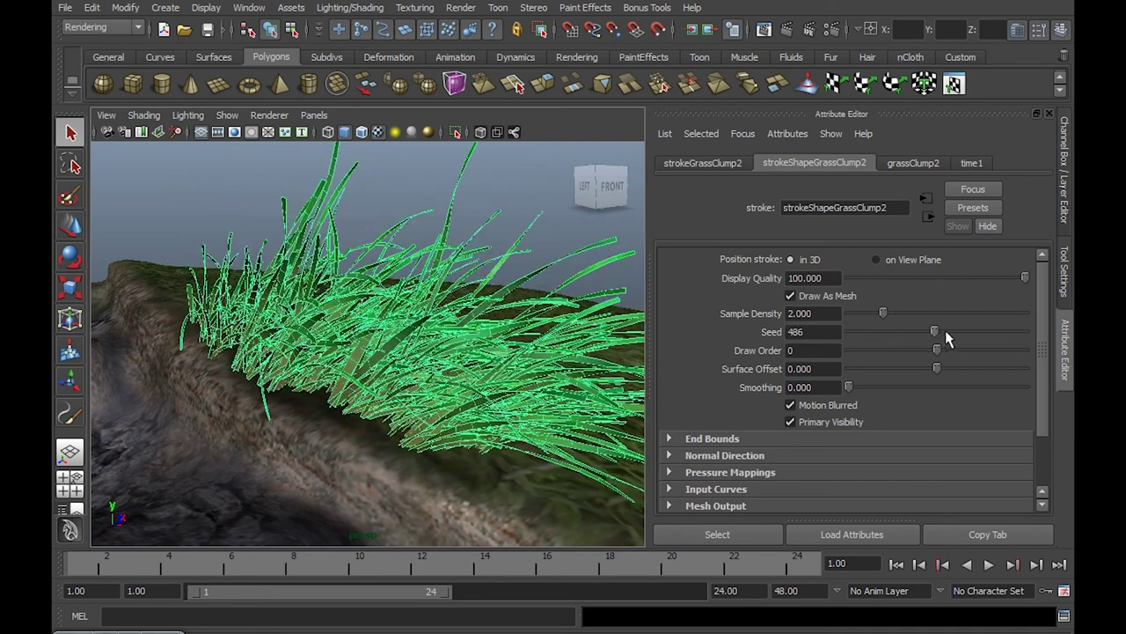
mouse_move(611, 319)
left_mouse_down("alt")
mouse_move(593, 284)
mouse_move(596, 302)
left_mouse_up("alt")
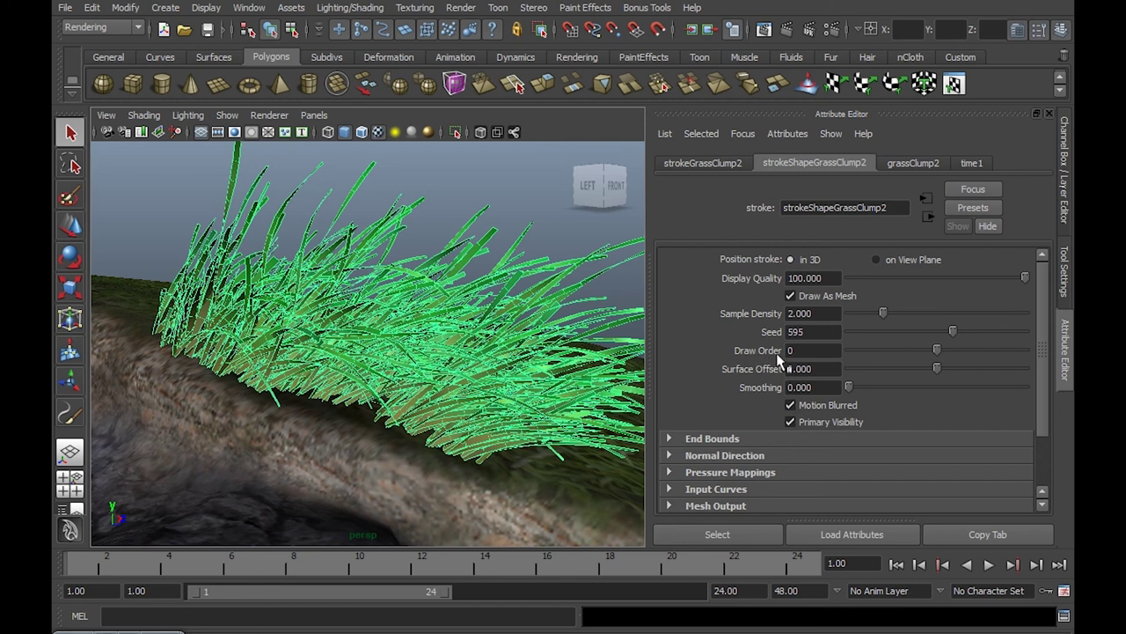
left_click_drag(431, 361, 419, 357, "alt")
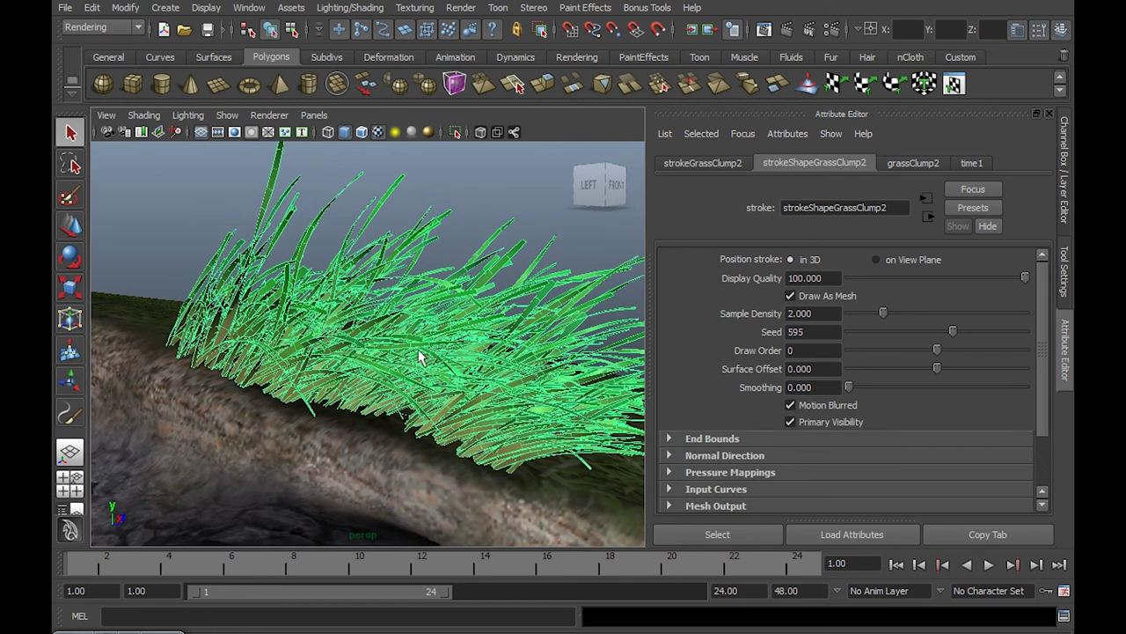
mouse_move(498, 365)
left_mouse_down("alt")
mouse_move(426, 354)
mouse_move(447, 304)
left_mouse_up("alt")
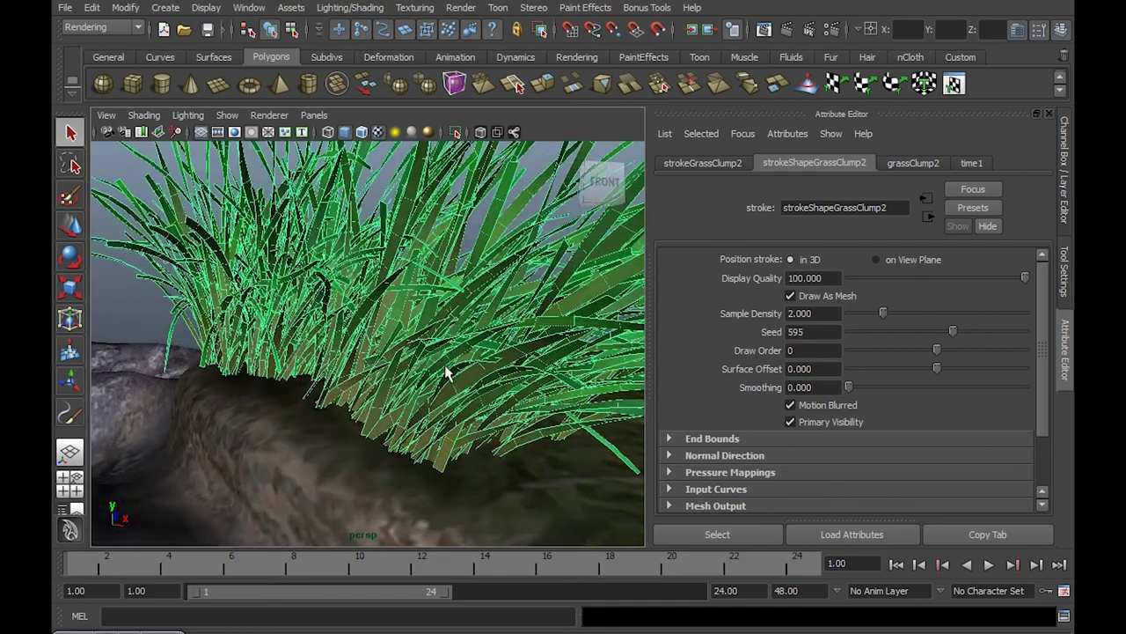
left_click_drag(516, 364, 580, 374, "alt")
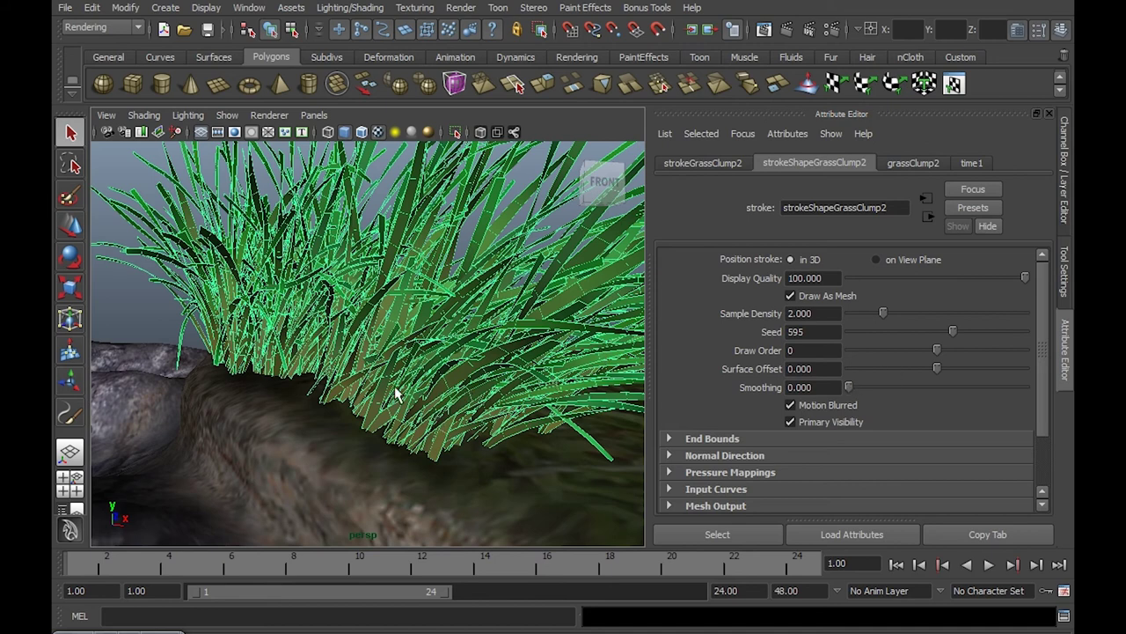
left_click_drag(395, 393, 367, 416, "alt")
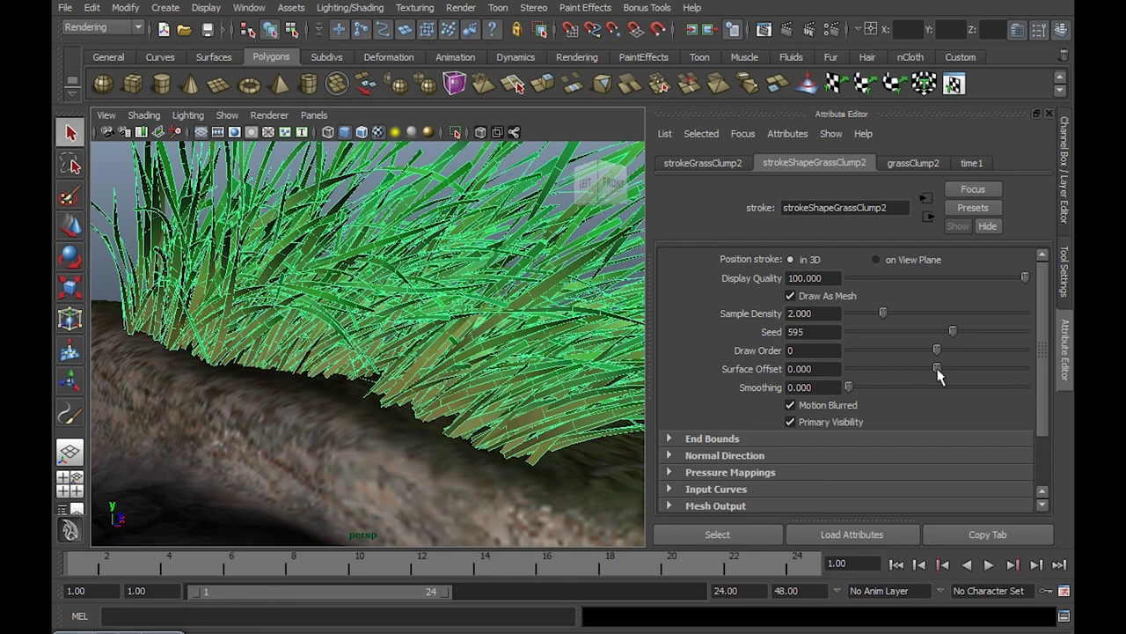
Test the Surface Offset slider, then enter -2 as the grass stroke's Surface Offset.
mouse_move(907, 374)
left_mouse_down()
mouse_move(840, 372)
mouse_move(1022, 369)
left_mouse_up()
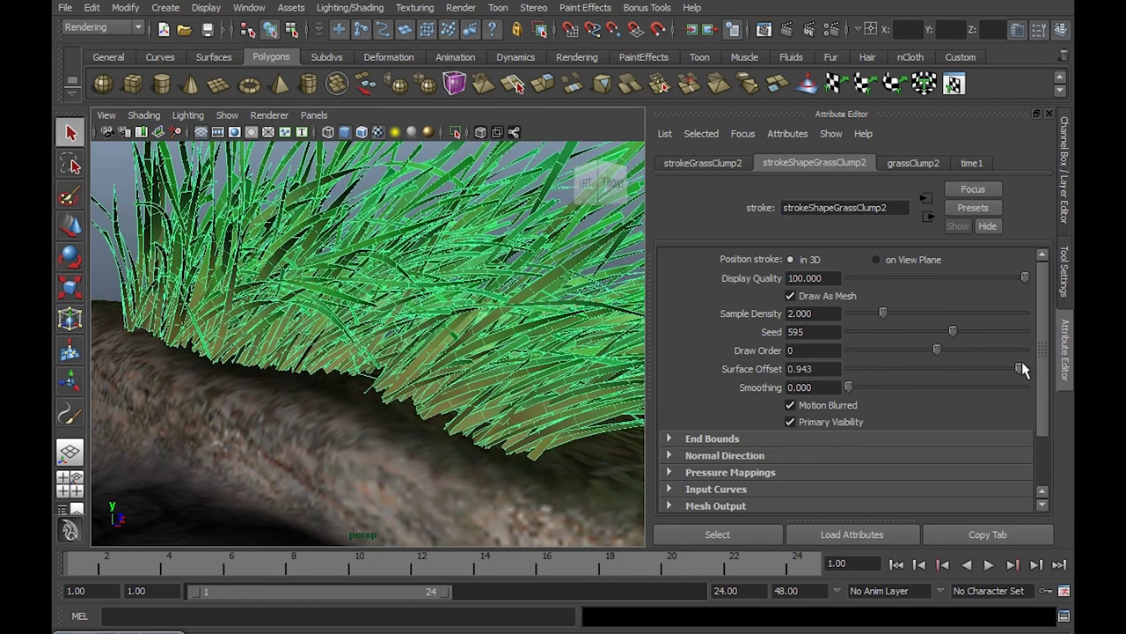
left_click_drag(625, 361, 399, 388, "alt")
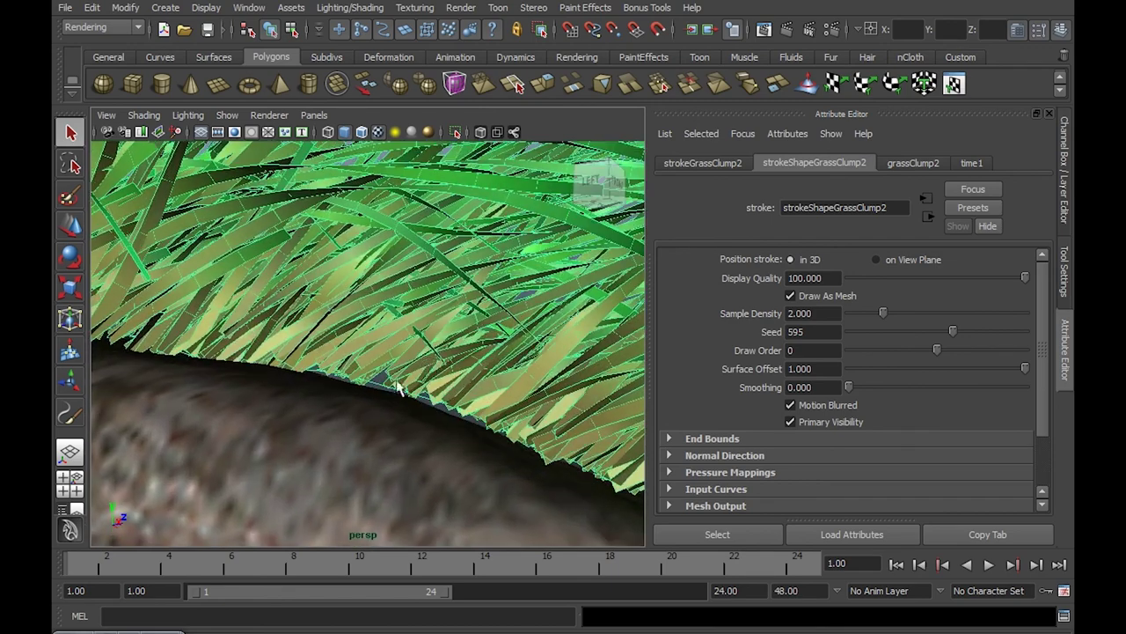
left_click_drag(1029, 374, 835, 371)
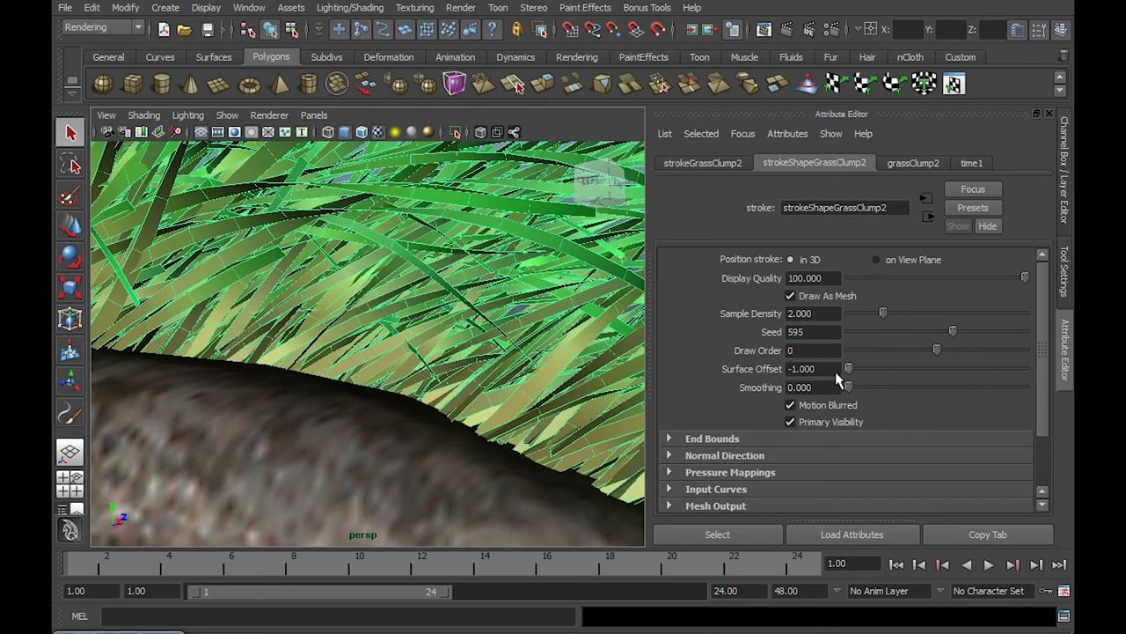
double_click(835, 371)
type("1")
key("Return")
type("-2")
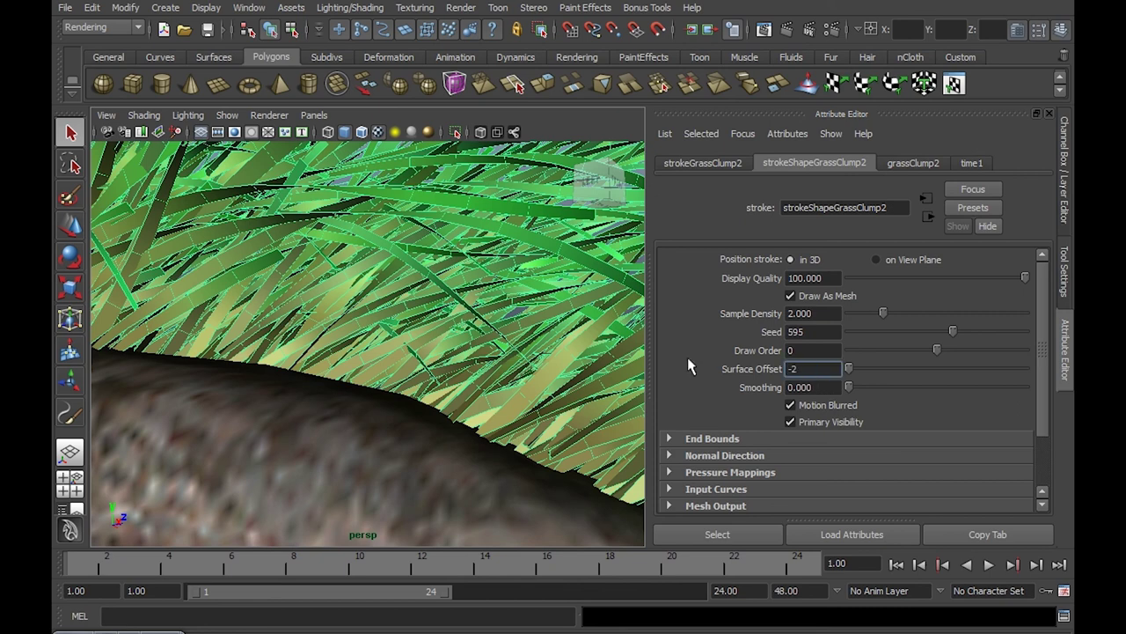
key("Return")
mouse_move(458, 343)
left_mouse_down("alt")
mouse_move(387, 336)
mouse_move(432, 344)
mouse_move(332, 373)
mouse_move(460, 384)
mouse_move(397, 364)
mouse_move(602, 393)
mouse_move(528, 352)
mouse_move(501, 369)
mouse_move(511, 382)
mouse_move(466, 361)
mouse_move(498, 374)
left_mouse_up("alt")
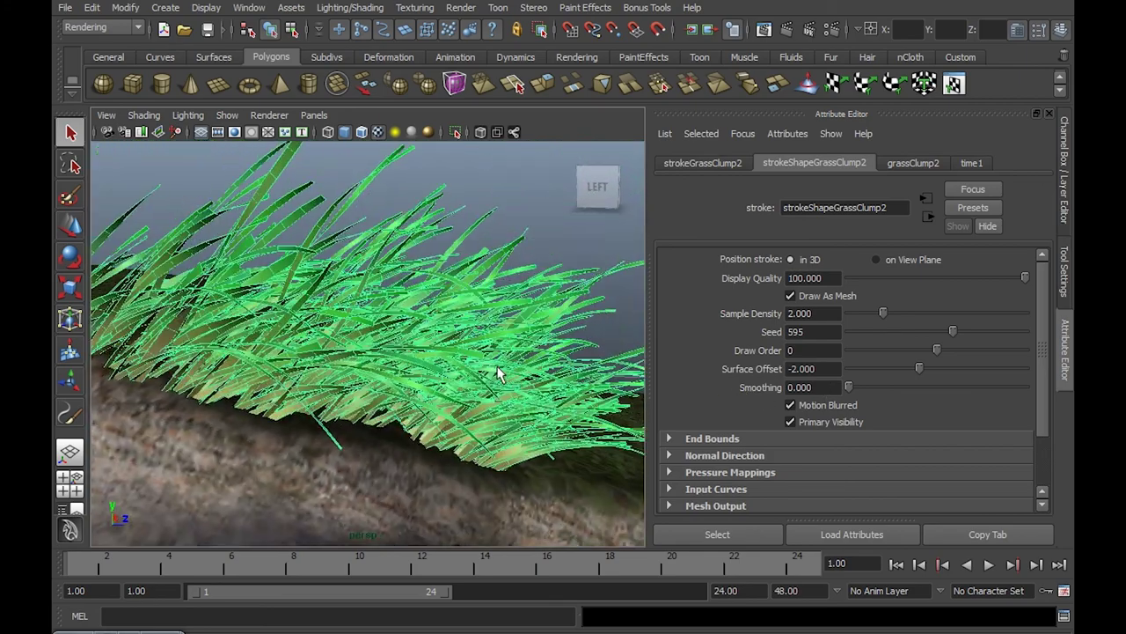
left_click_drag(471, 315, 384, 314, "alt")
mouse_move(443, 338)
right_mouse_down("alt")
mouse_move(448, 314)
mouse_move(519, 340)
mouse_move(468, 357)
mouse_move(373, 320)
right_mouse_up("alt")
mouse_move(373, 320)
left_mouse_down("alt")
mouse_move(368, 344)
mouse_move(349, 307)
mouse_move(423, 303)
mouse_move(485, 320)
mouse_move(438, 291)
mouse_move(543, 352)
mouse_move(467, 320)
mouse_move(449, 332)
mouse_move(492, 319)
mouse_move(437, 323)
mouse_move(432, 284)
mouse_move(444, 279)
left_mouse_up("alt")
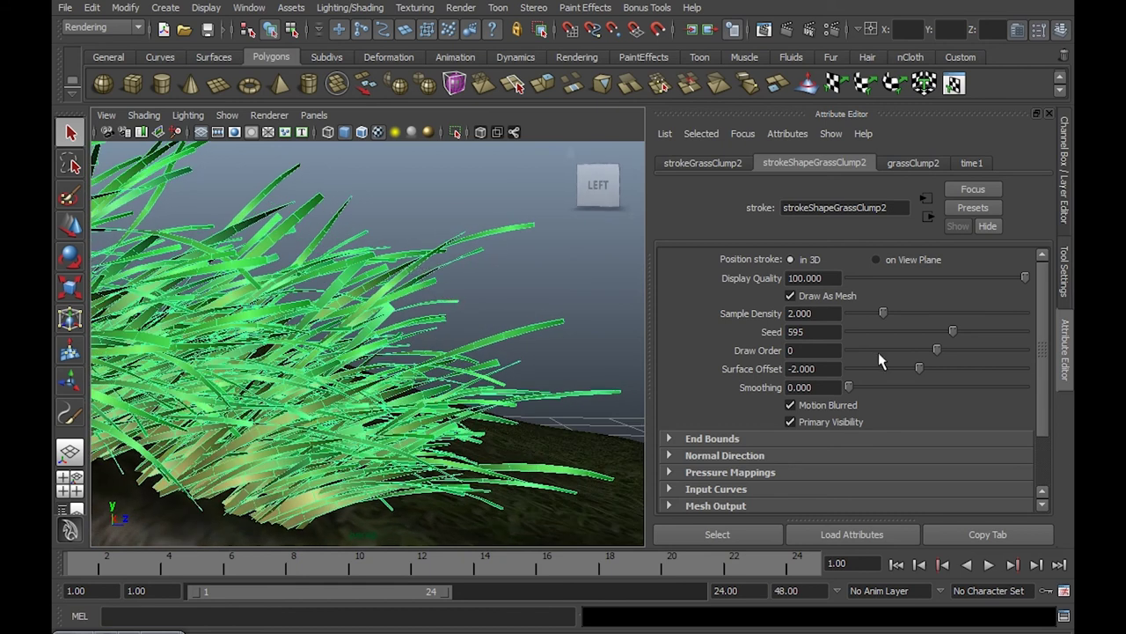
Test raising the grass stroke's Smoothing, viewing the clump deselected and reselected.
left_click_drag(849, 387, 1030, 389)
left_click_drag(596, 323, 622, 321, "alt")
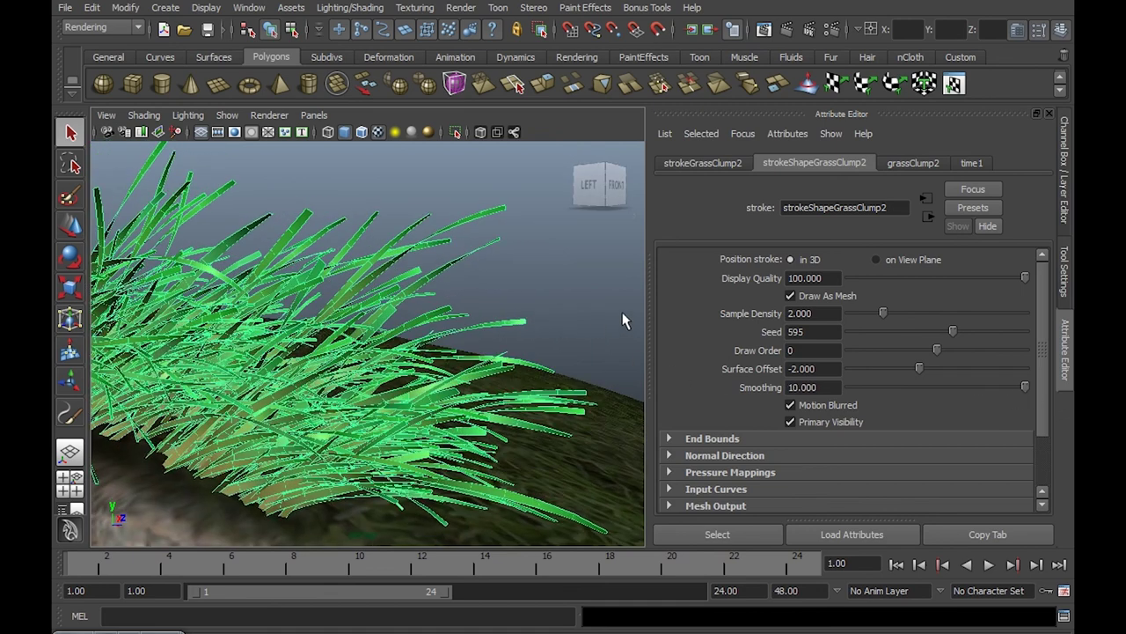
left_click(622, 322)
mouse_move(491, 314)
left_mouse_down("alt")
mouse_move(481, 307)
mouse_move(505, 291)
mouse_move(470, 297)
left_mouse_up("alt")
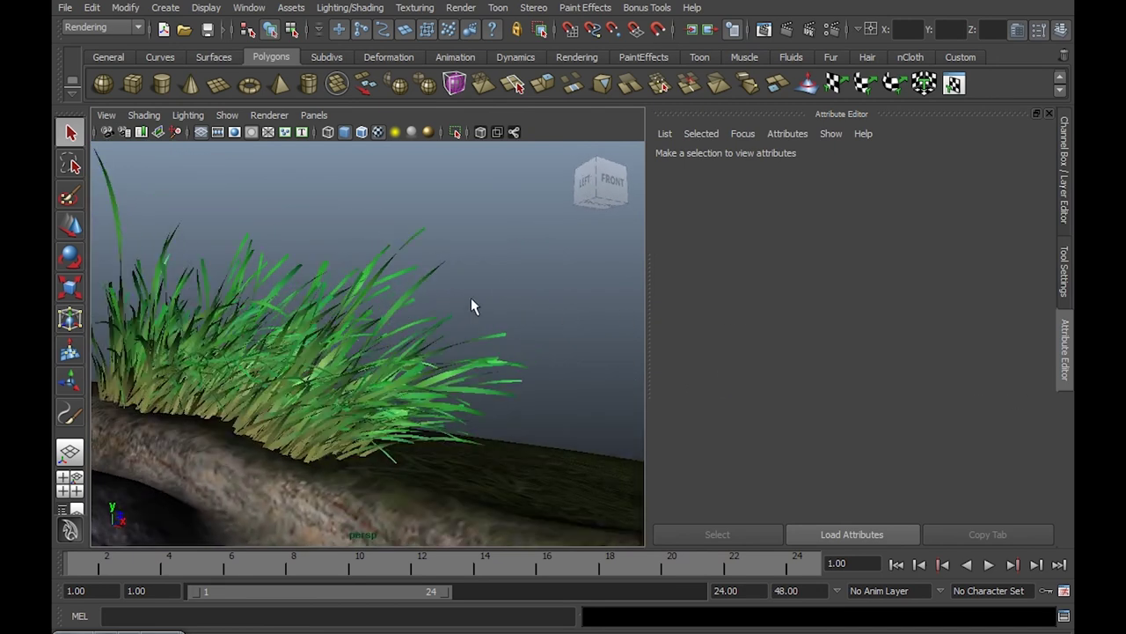
left_click(390, 339)
left_click_drag(353, 336, 498, 375, "alt")
Set Smoothing to 0, inspect the blades, and save the scene as Save1.mb.
left_click_drag(821, 387, 756, 400)
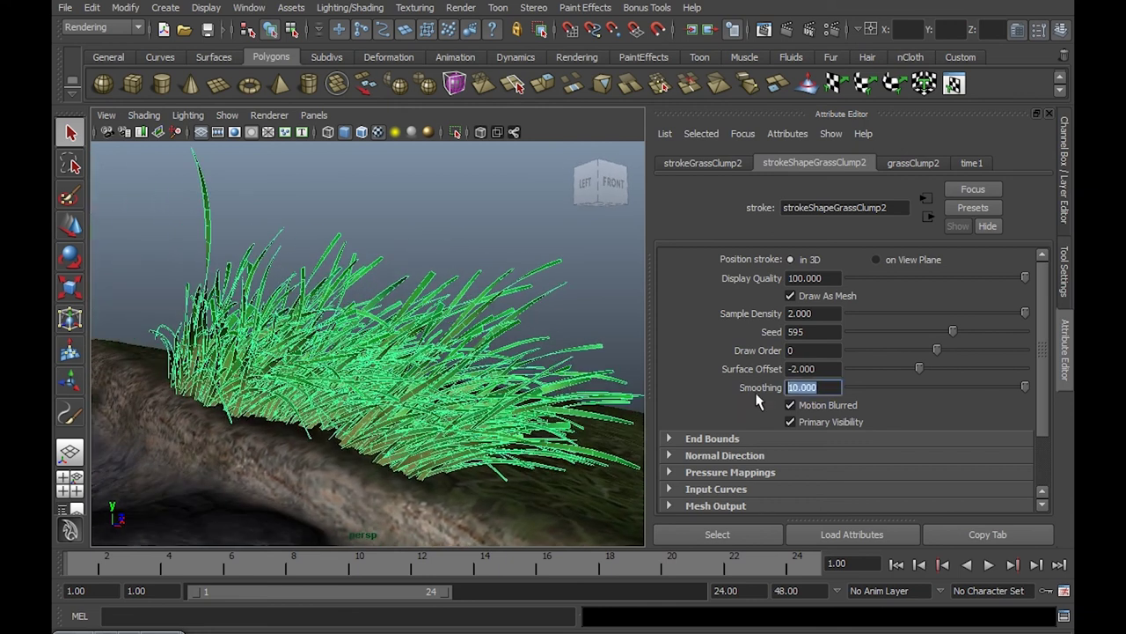
type("0")
key("Return")
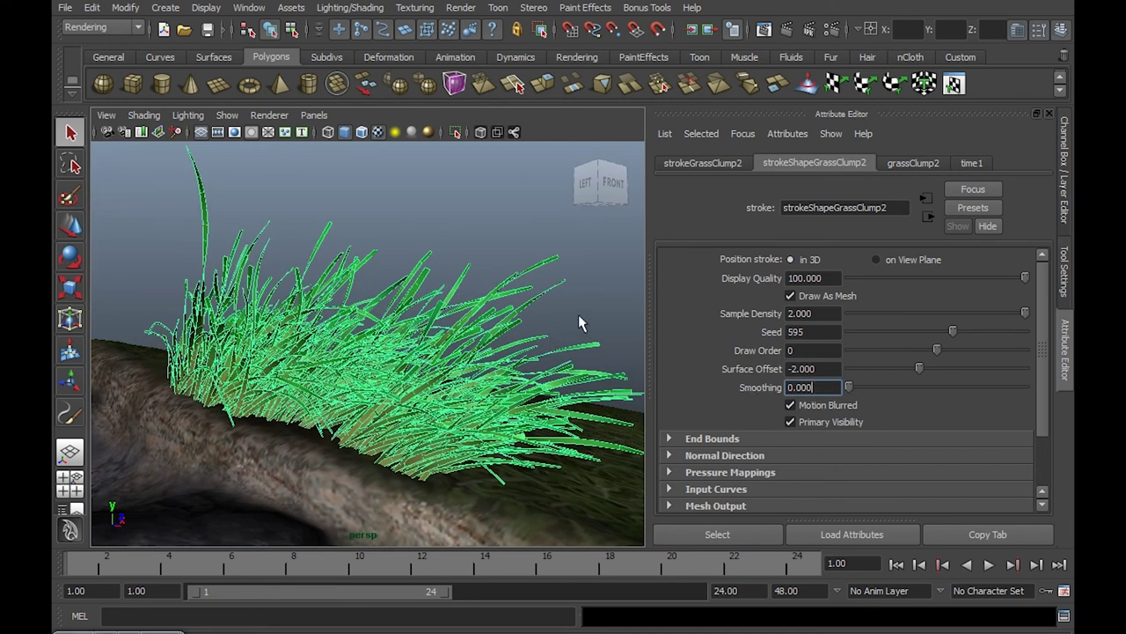
left_click(579, 305)
mouse_move(580, 305)
left_mouse_down("alt")
mouse_move(528, 304)
mouse_move(546, 300)
left_mouse_up("alt")
left_click(552, 332)
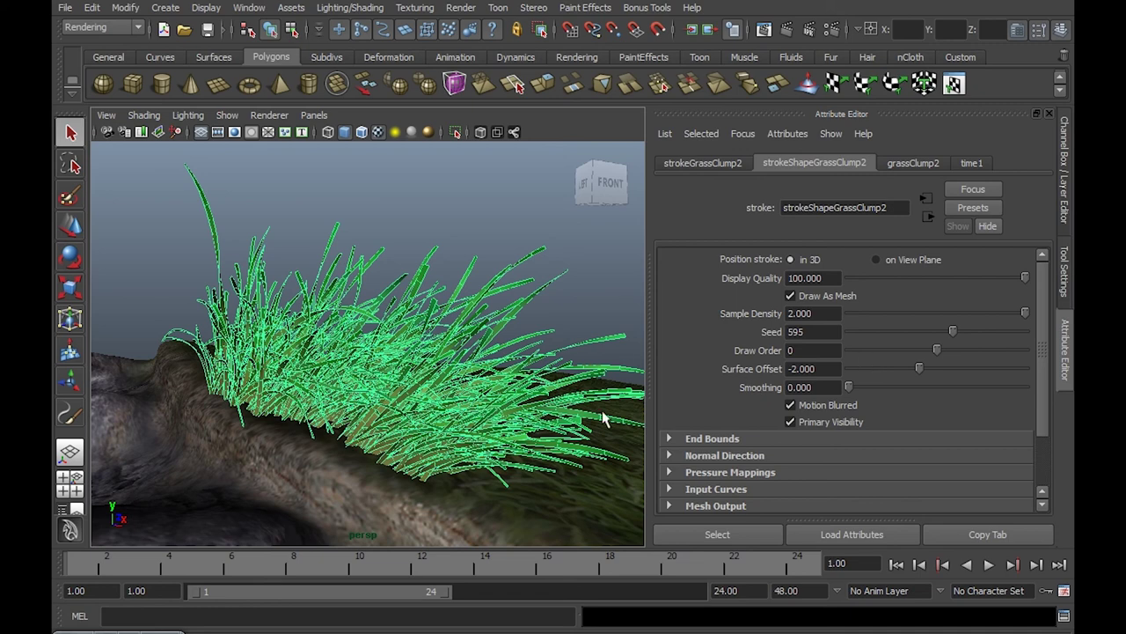
left_click_drag(460, 321, 475, 334, "alt")
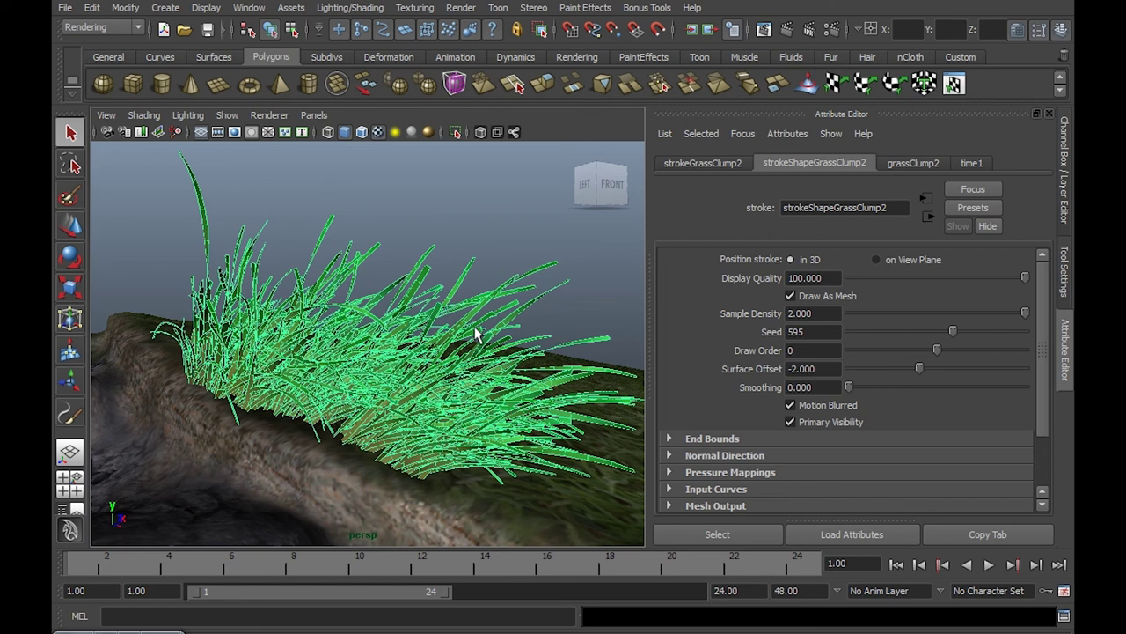
left_click_drag(434, 329, 419, 330, "alt")
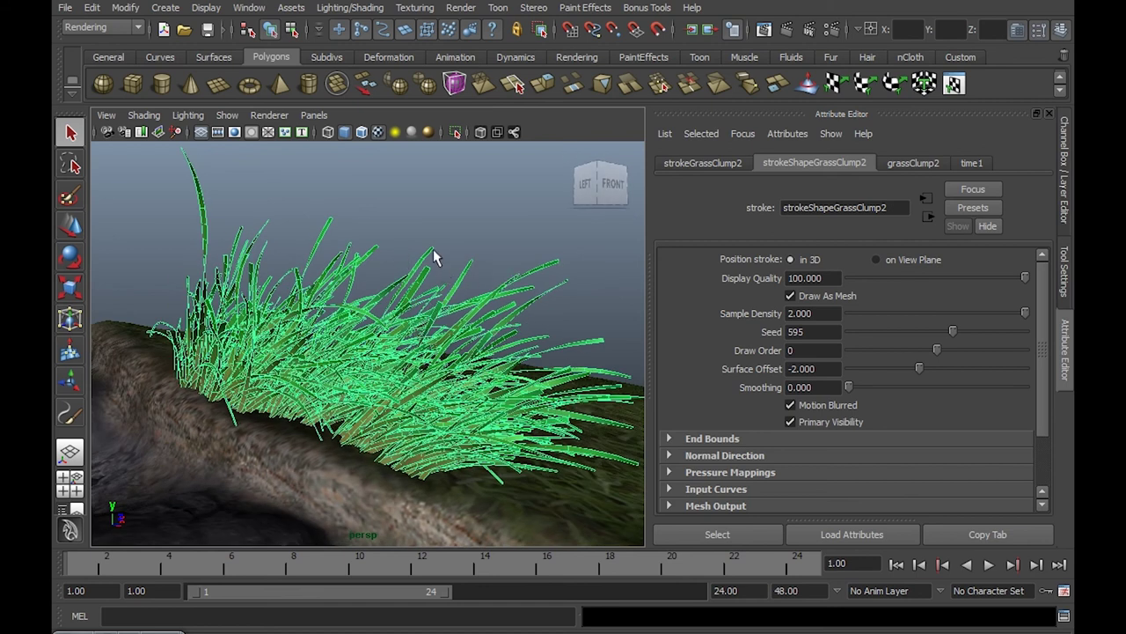
key("ctrl+s")
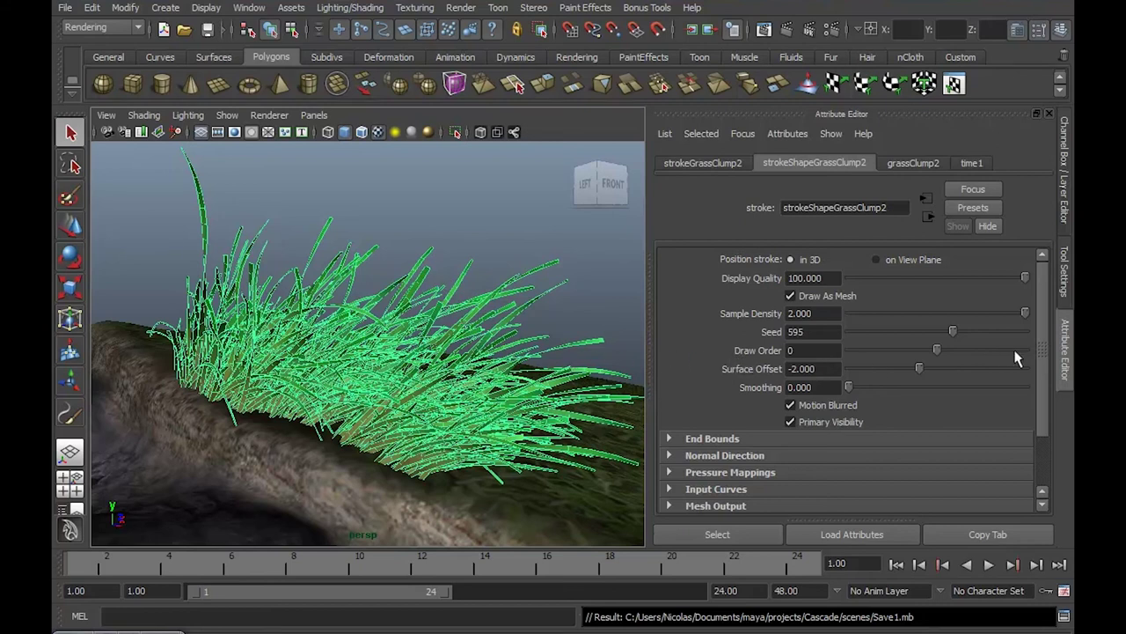
Expand End Bounds and test how Min Clip trims the grass blades.
scroll(1042, 365, "down", 2)
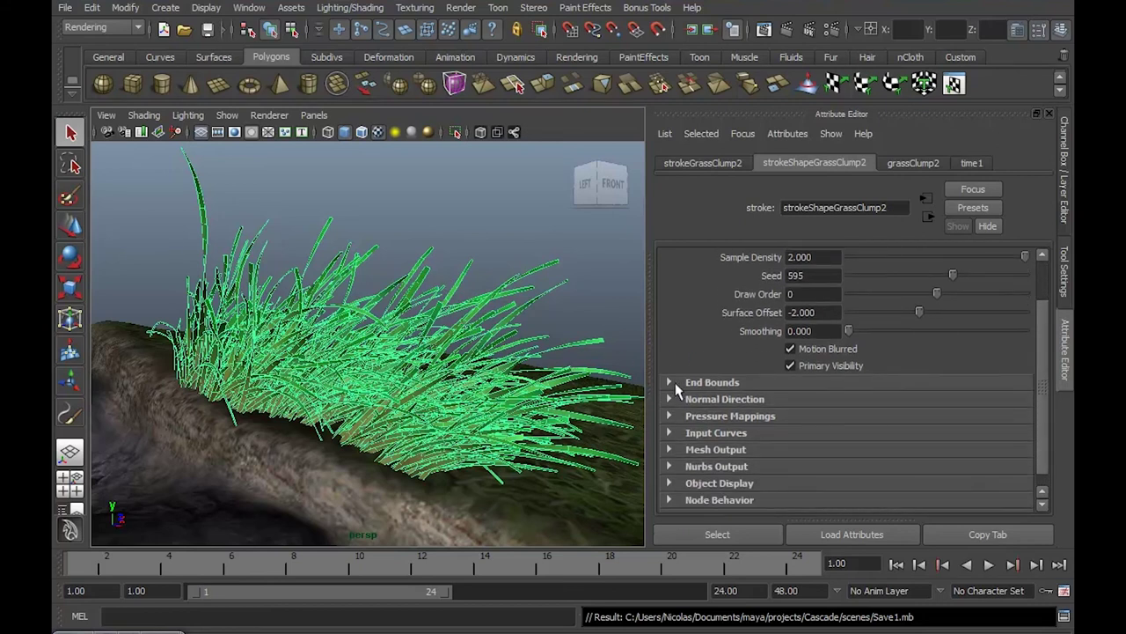
left_click(676, 386)
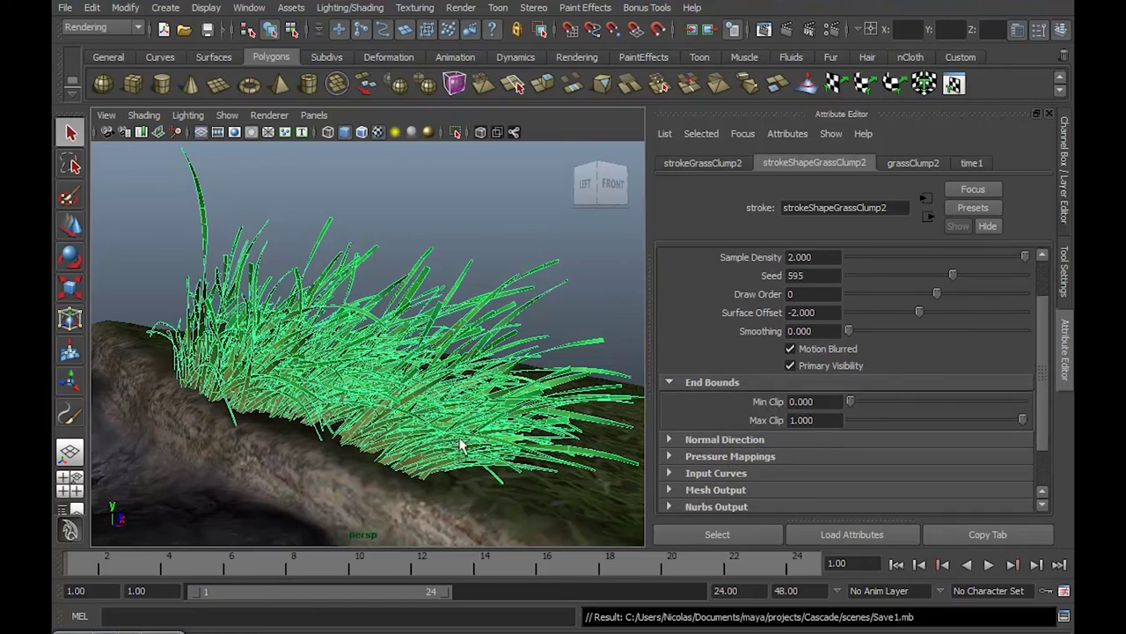
mouse_move(403, 426)
left_mouse_down("alt")
mouse_move(450, 329)
mouse_move(370, 428)
mouse_move(437, 418)
mouse_move(460, 360)
mouse_move(440, 378)
mouse_move(417, 372)
mouse_move(427, 365)
left_mouse_up("alt")
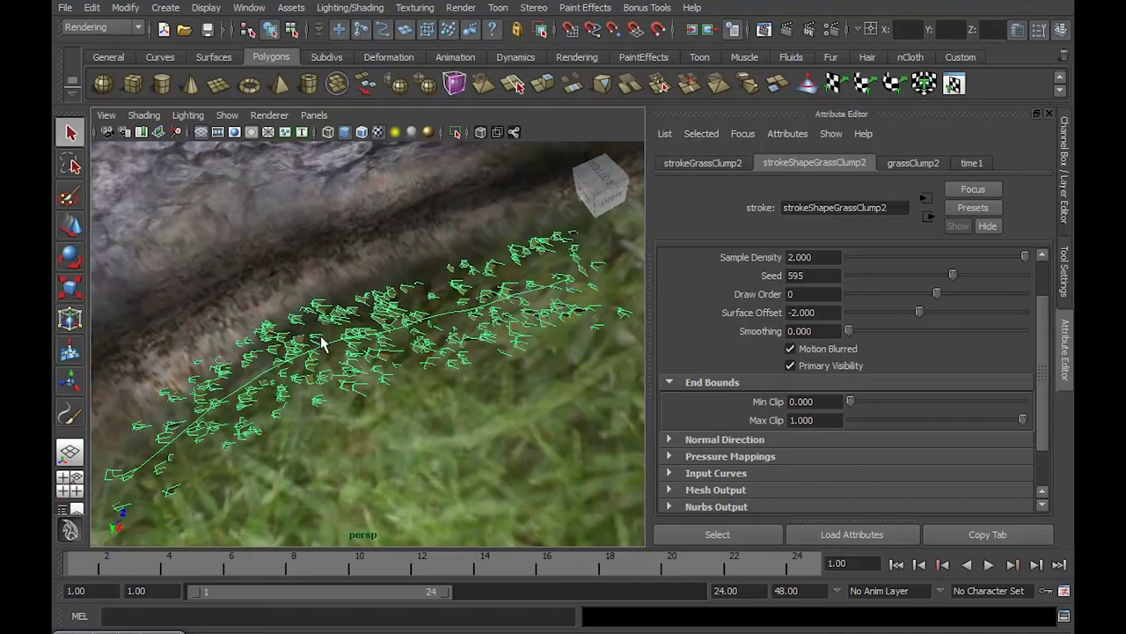
left_click_drag(850, 401, 935, 401)
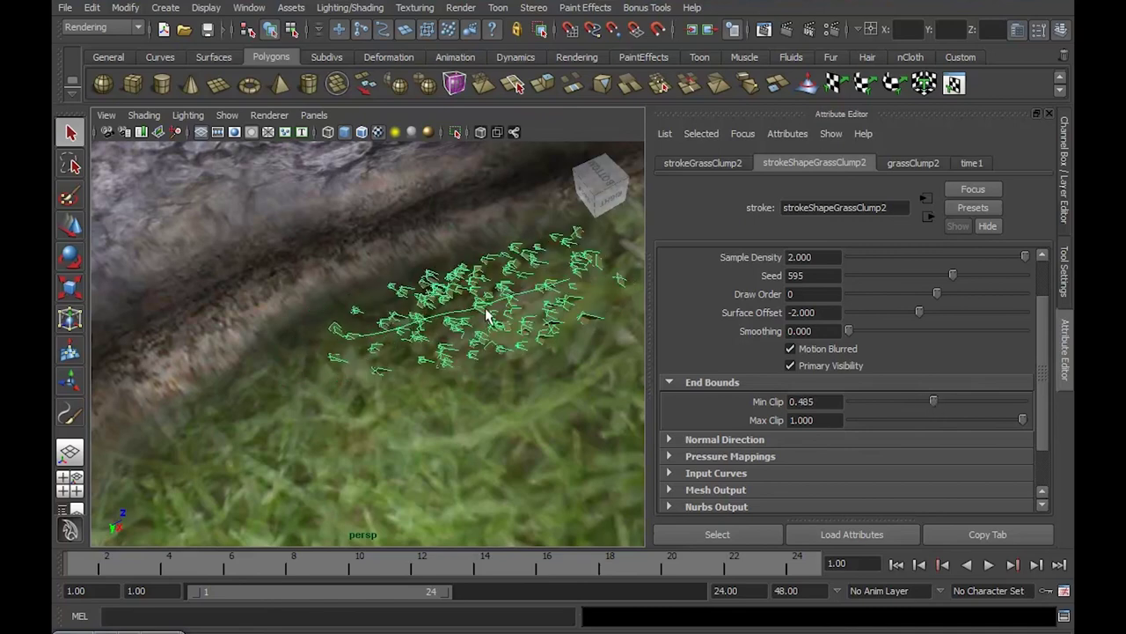
mouse_move(447, 244)
left_mouse_down("alt")
mouse_move(437, 357)
mouse_move(363, 401)
mouse_move(395, 414)
mouse_move(415, 400)
left_mouse_up("alt")
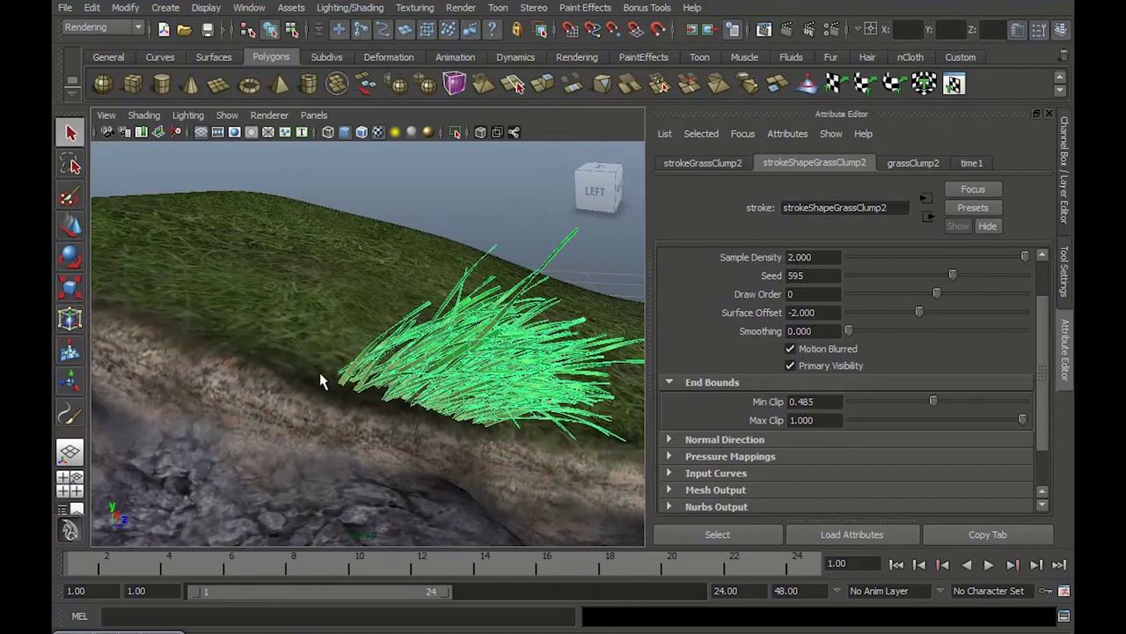
mouse_move(918, 406)
left_mouse_down()
mouse_move(841, 405)
mouse_move(931, 403)
mouse_move(835, 403)
left_mouse_up()
mouse_move(497, 383)
left_mouse_down("alt")
mouse_move(545, 382)
mouse_move(527, 376)
mouse_move(535, 381)
mouse_move(510, 402)
left_mouse_up("alt")
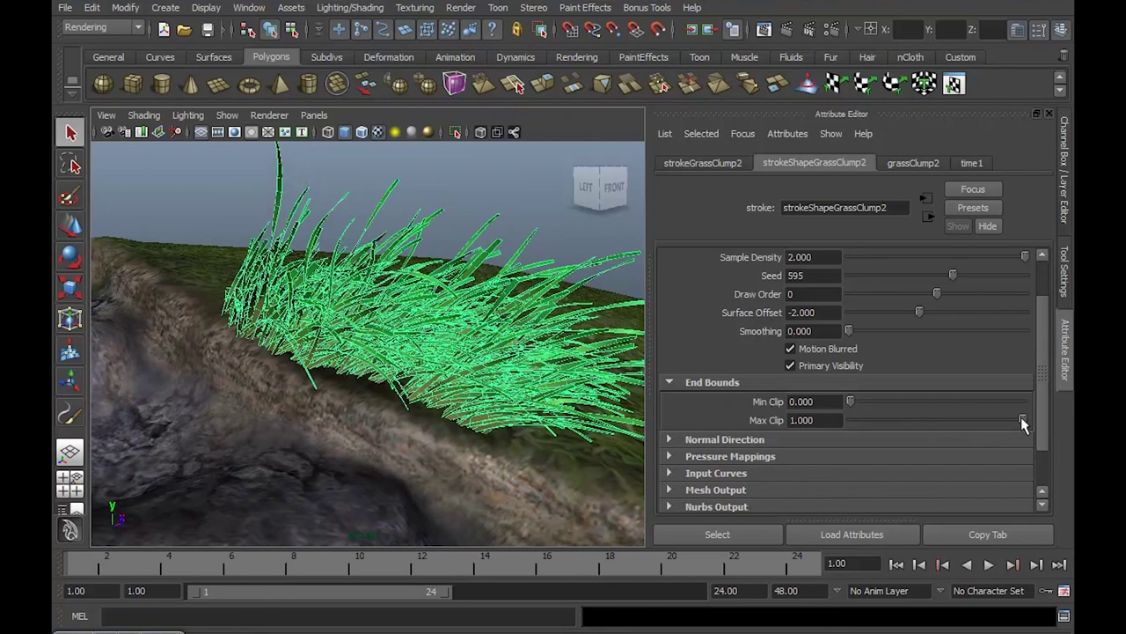
Test Max Clip and Min Clip, leave them at 1 and 0, and collapse End Bounds.
mouse_move(1022, 420)
left_mouse_down()
mouse_move(946, 421)
mouse_move(1024, 420)
left_mouse_up()
mouse_move(851, 403)
left_mouse_down()
mouse_move(907, 402)
mouse_move(850, 402)
left_mouse_up()
mouse_move(535, 357)
left_mouse_down("alt")
mouse_move(554, 372)
mouse_move(522, 365)
mouse_move(533, 355)
left_mouse_up("alt")
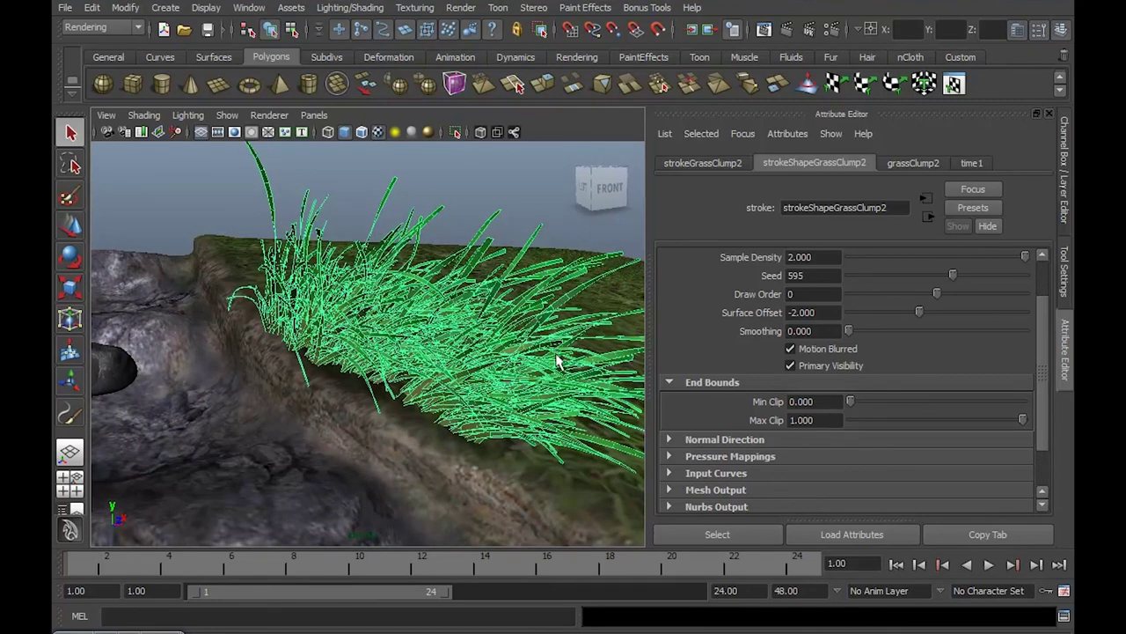
mouse_move(557, 360)
left_mouse_down("alt")
mouse_move(549, 320)
mouse_move(490, 327)
mouse_move(498, 339)
left_mouse_up("alt")
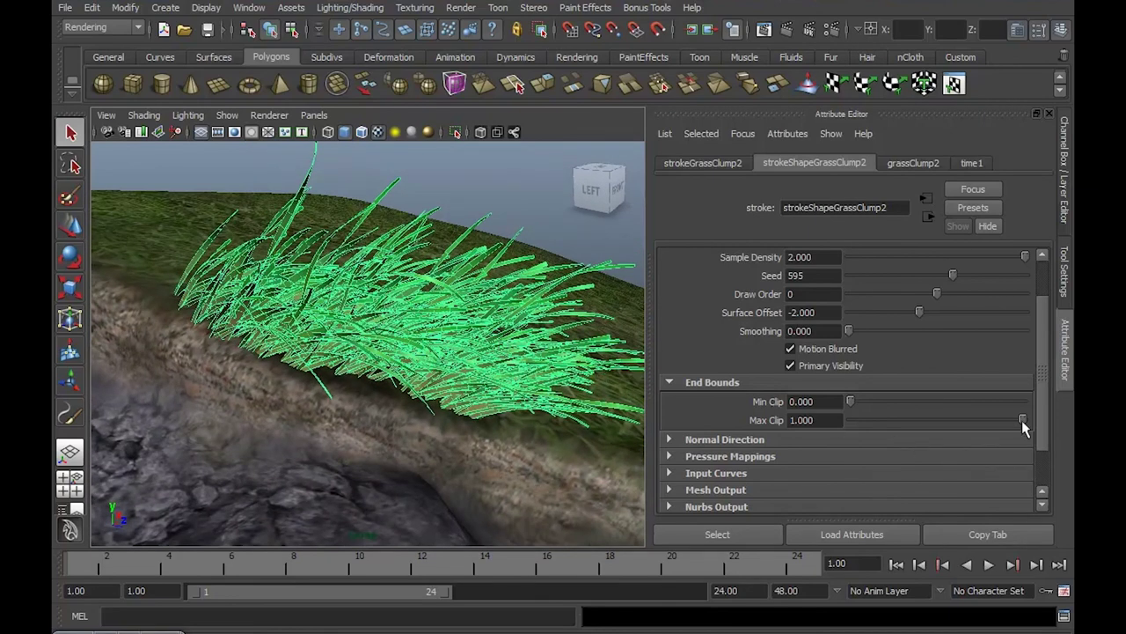
mouse_move(1022, 421)
left_mouse_down()
mouse_move(850, 420)
mouse_move(1033, 427)
left_mouse_up()
left_click_drag(517, 341, 661, 413, "alt")
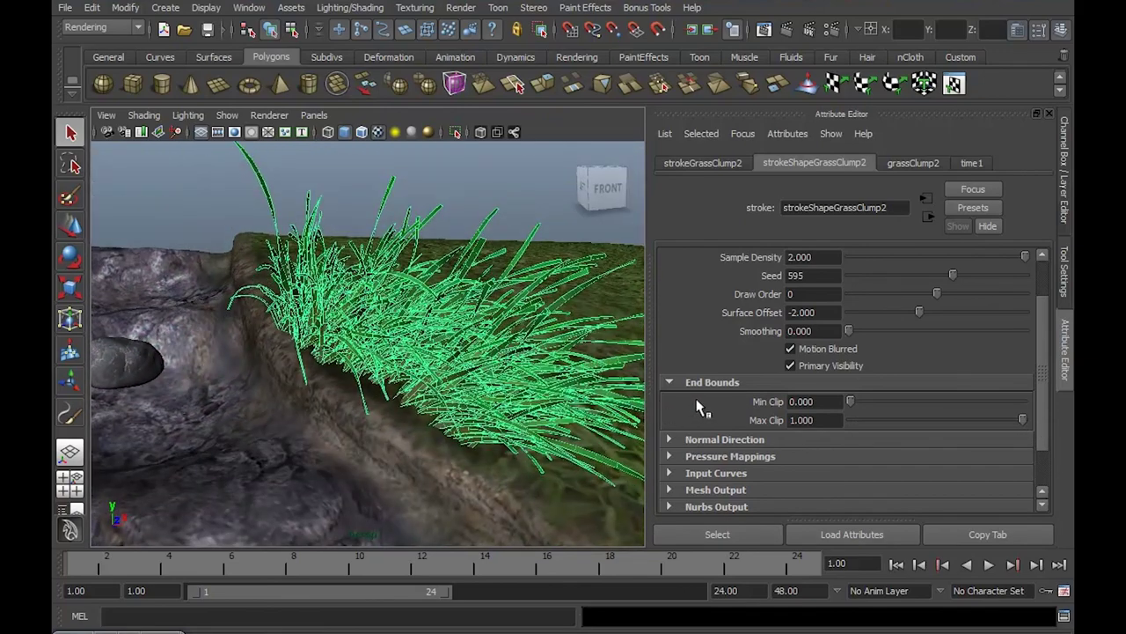
mouse_move(471, 351)
left_mouse_down("alt")
mouse_move(478, 388)
mouse_move(448, 353)
left_mouse_up("alt")
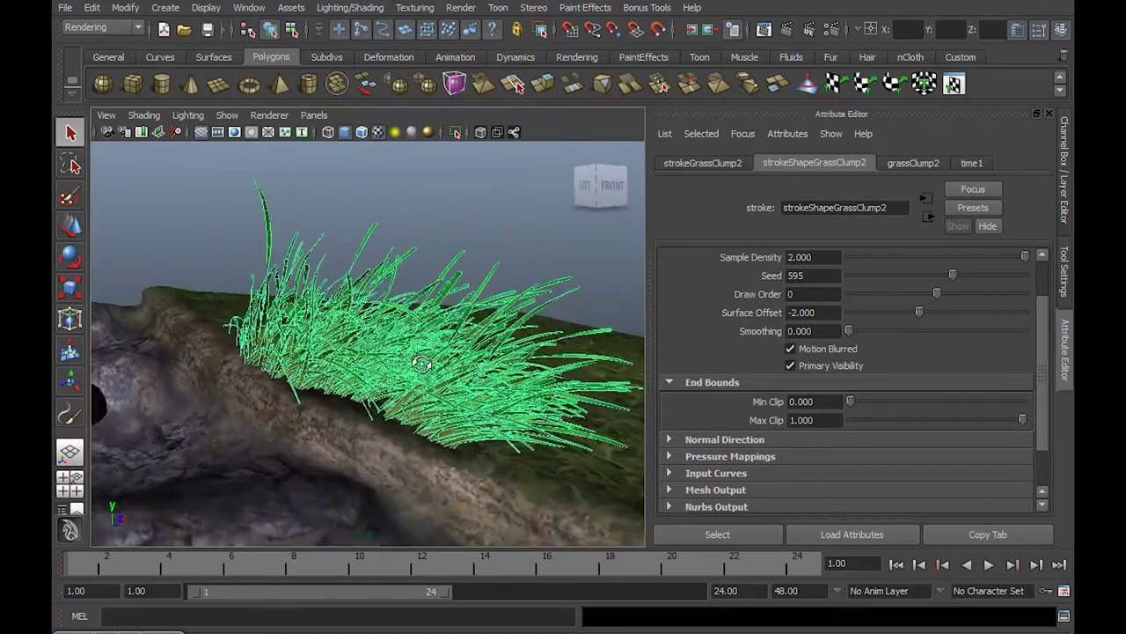
right_click_drag(447, 353, 494, 374, "alt")
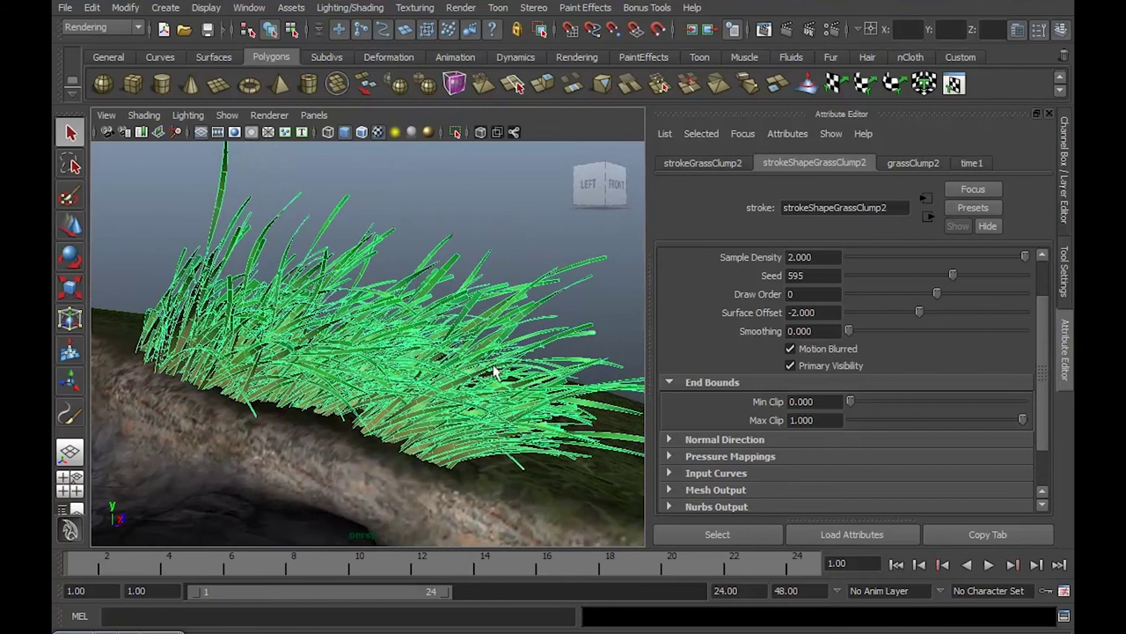
left_click(669, 384)
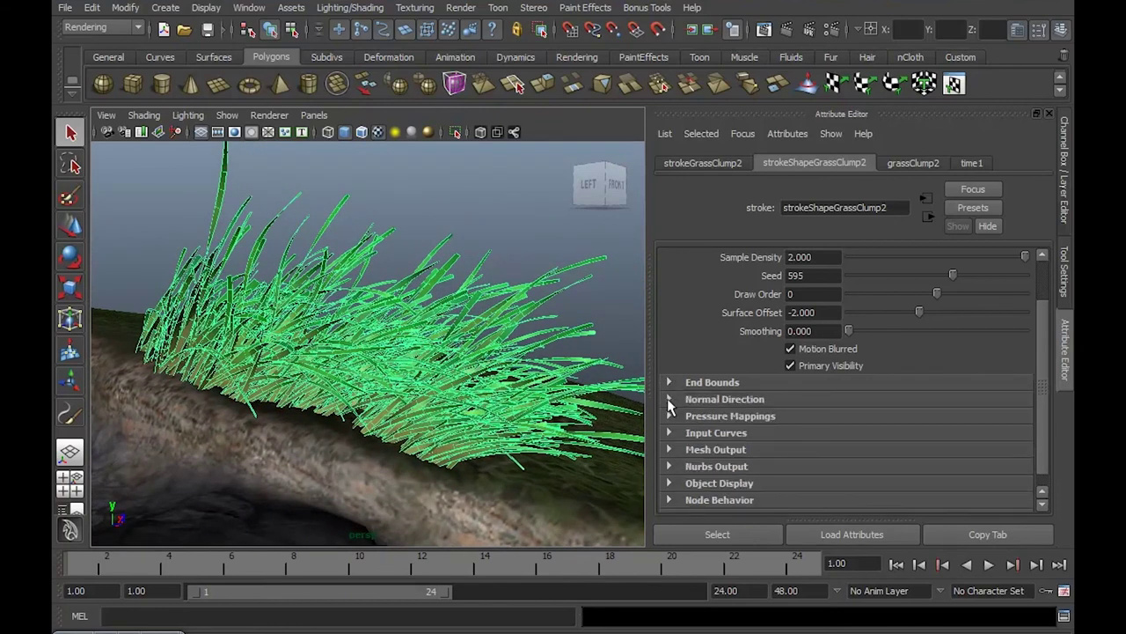
Inspect the grass with Normal Direction expanded (Use Normal off), then select the terrain pCube1.
left_click(669, 401)
left_click_drag(480, 354, 563, 370, "alt")
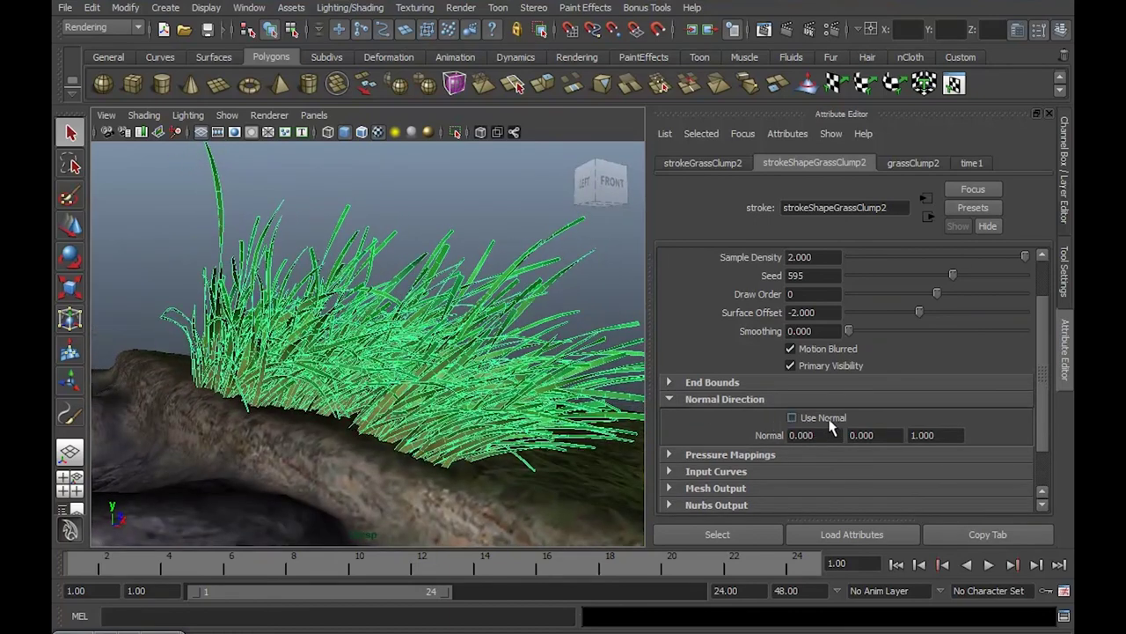
left_click_drag(464, 390, 423, 413, "alt")
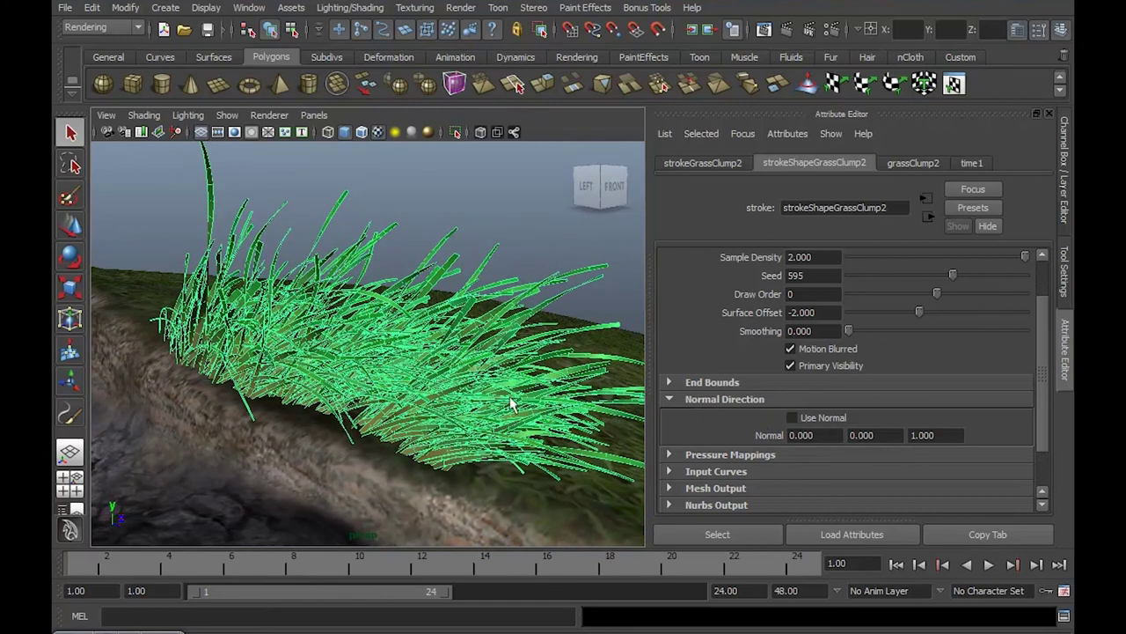
left_click_drag(513, 405, 504, 381, "alt")
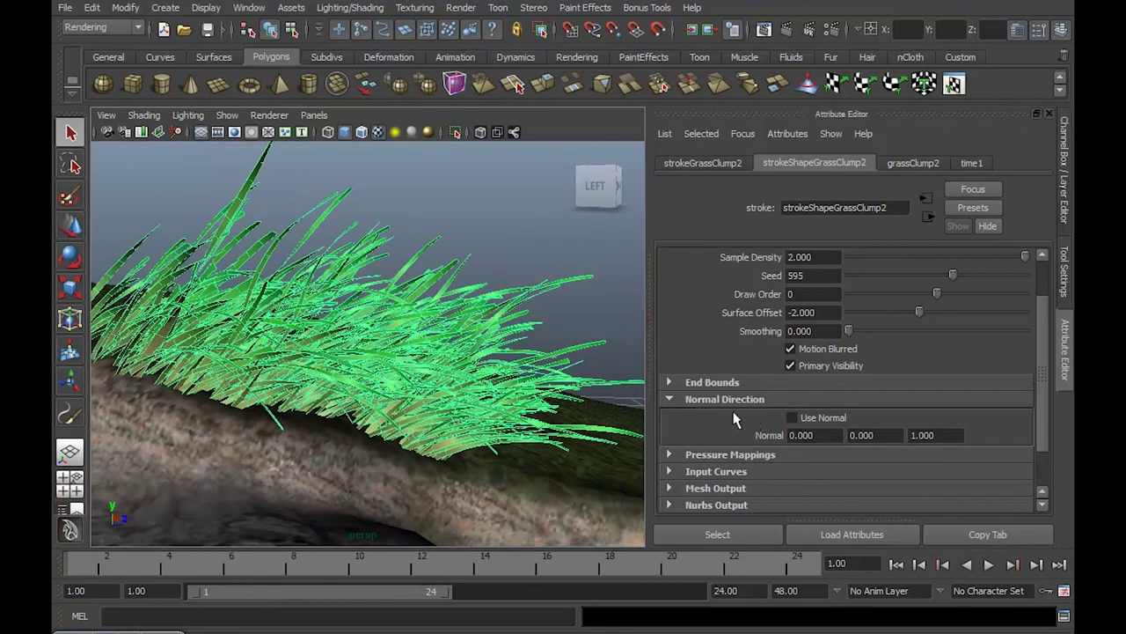
left_click_drag(432, 374, 421, 379, "alt")
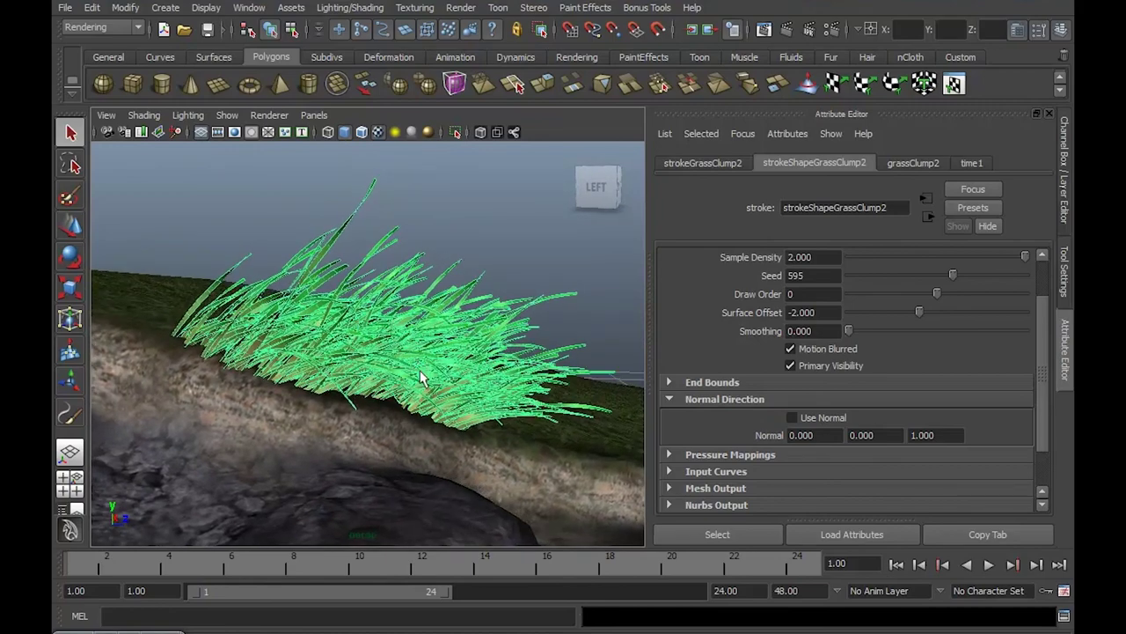
mouse_move(406, 372)
left_mouse_down("alt")
mouse_move(318, 337)
mouse_move(349, 321)
left_mouse_up("alt")
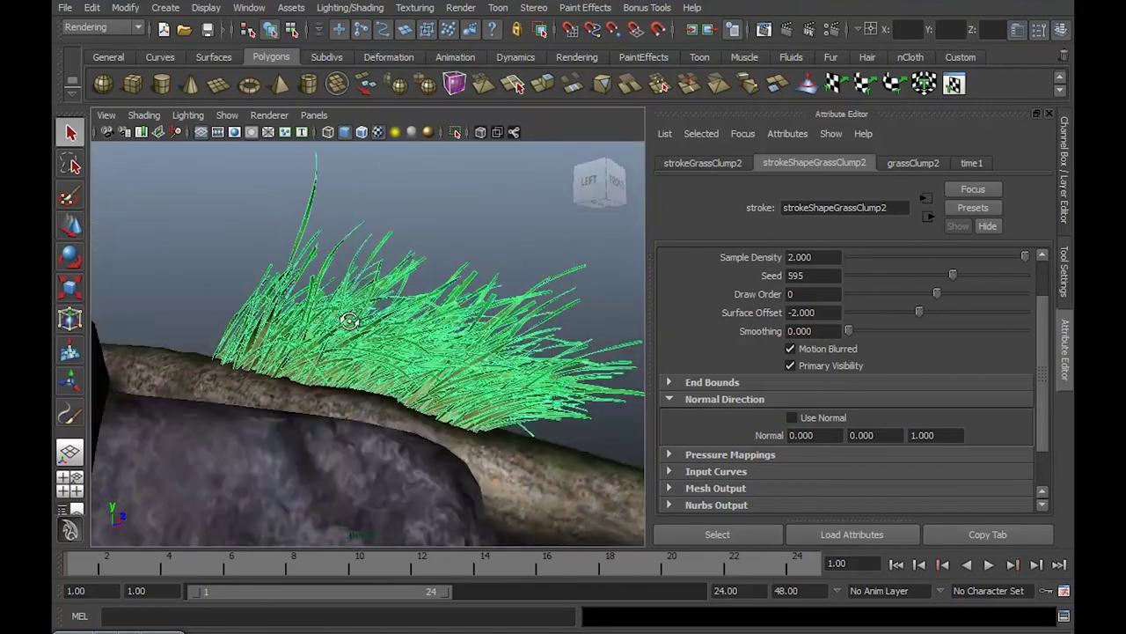
left_click_drag(349, 321, 402, 346, "alt")
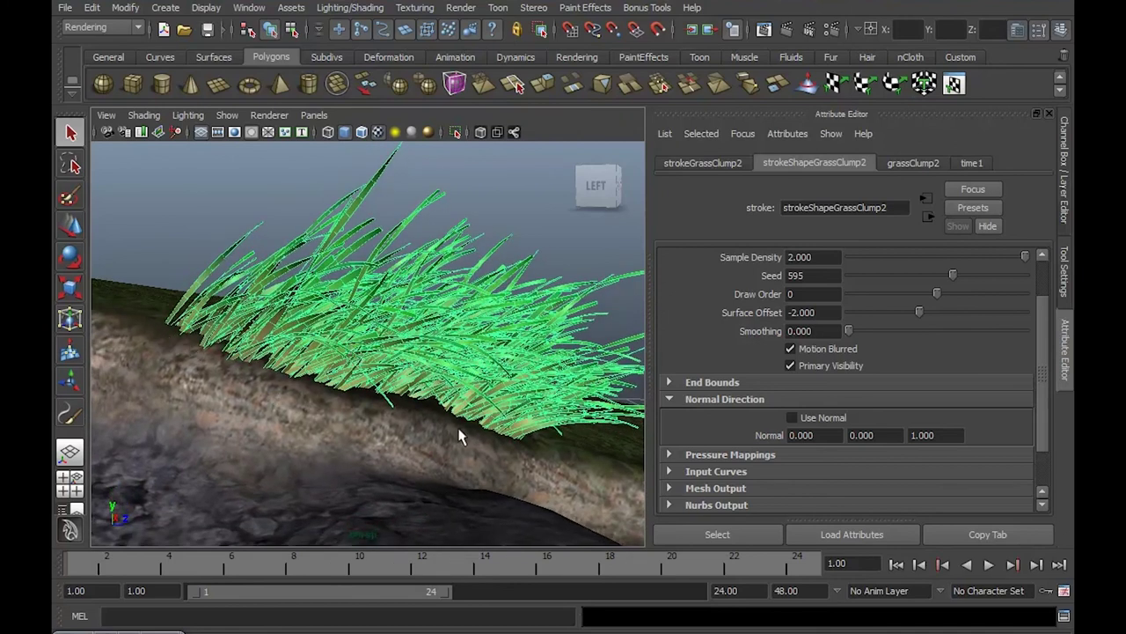
left_click_drag(274, 327, 313, 339, "alt")
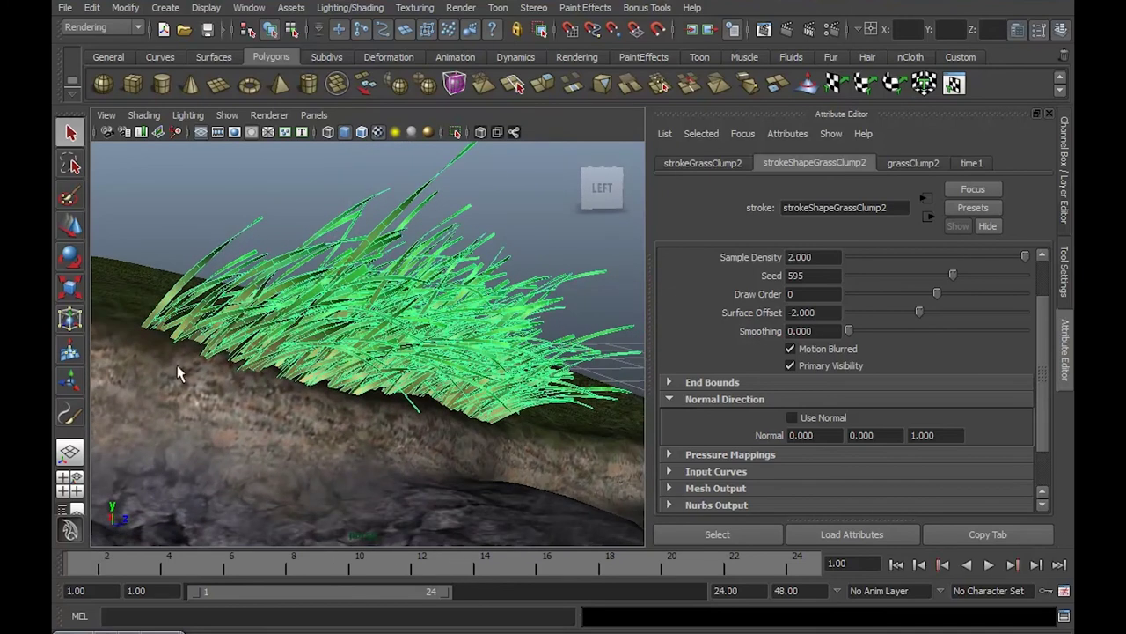
left_click(187, 384)
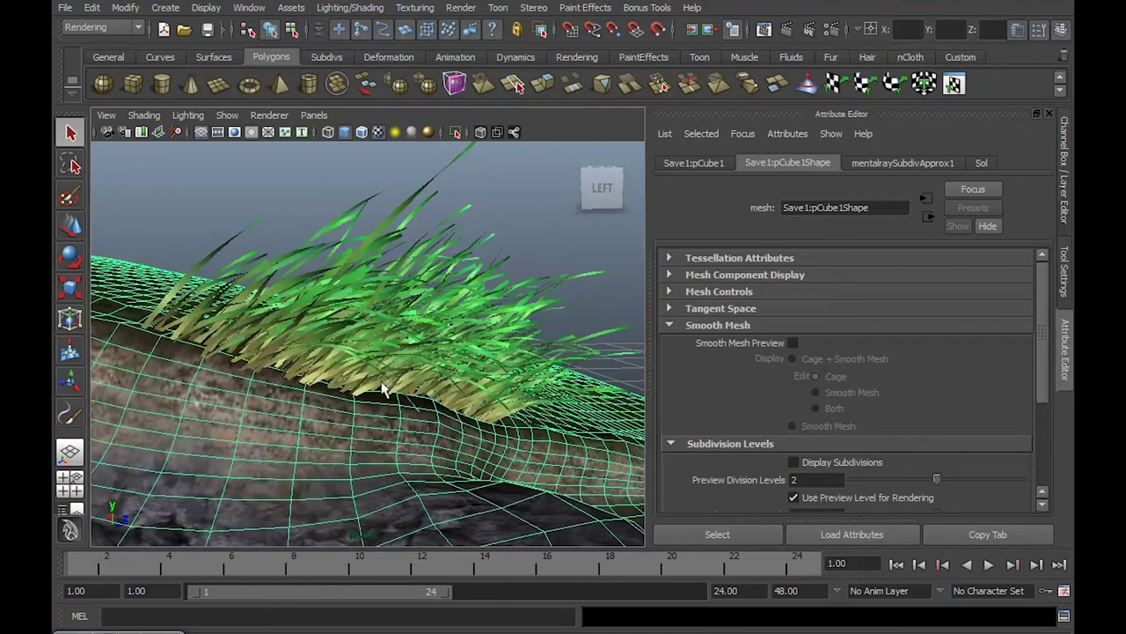
mouse_move(435, 388)
left_mouse_down("alt")
mouse_move(467, 259)
mouse_move(442, 254)
mouse_move(483, 369)
left_mouse_up("alt")
Reselect the grass clump and turn on Use Normal to reorient the blades.
left_click(444, 256)
mouse_move(531, 337)
left_mouse_down("alt")
mouse_move(415, 325)
mouse_move(491, 358)
left_mouse_up("alt")
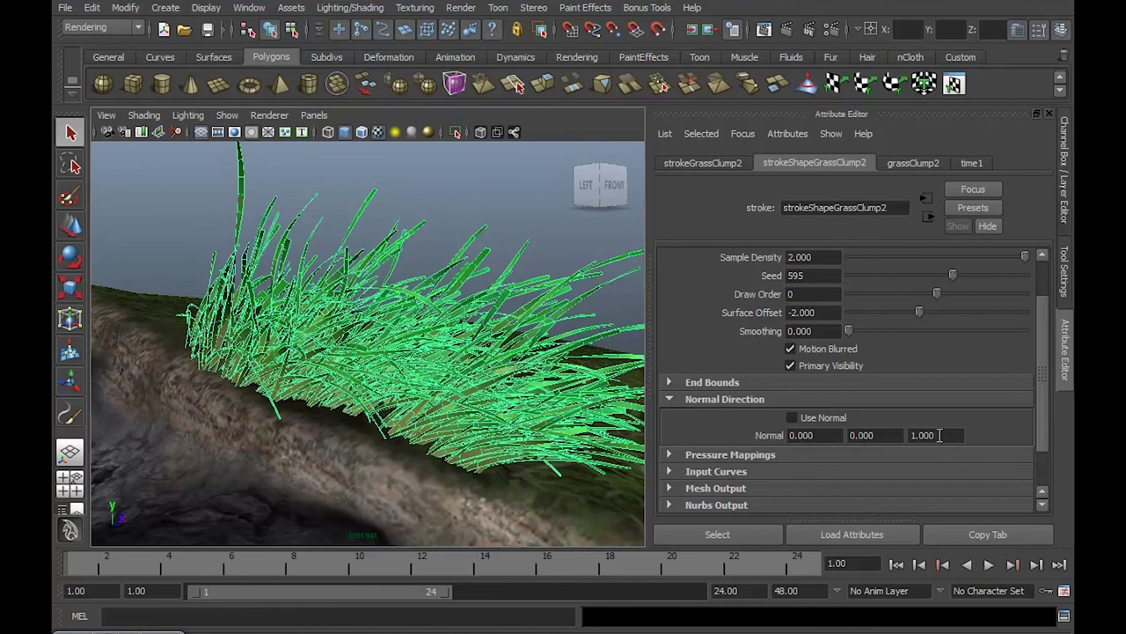
left_click(792, 419)
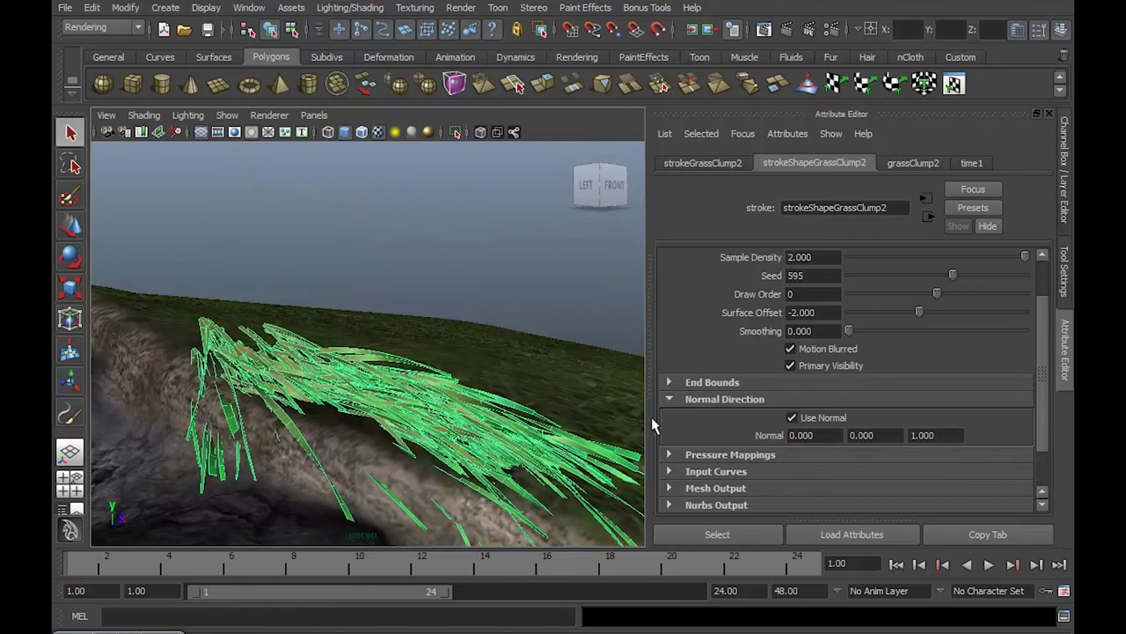
mouse_move(396, 335)
left_mouse_down("alt")
mouse_move(485, 443)
mouse_move(258, 360)
left_mouse_up("alt")
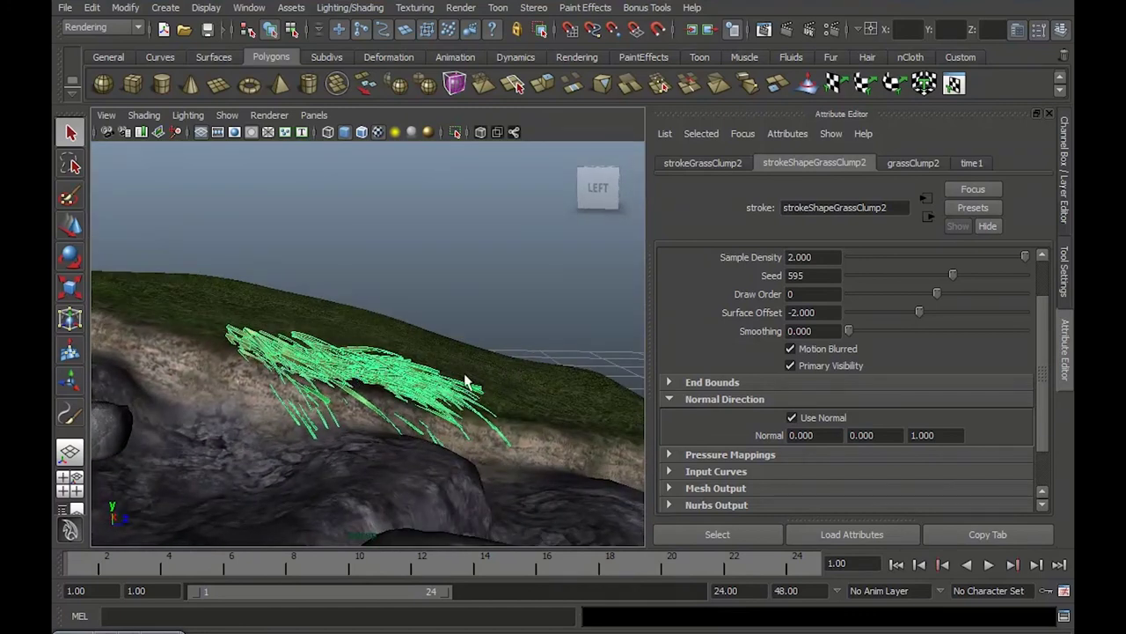
left_click_drag(547, 391, 414, 352, "alt")
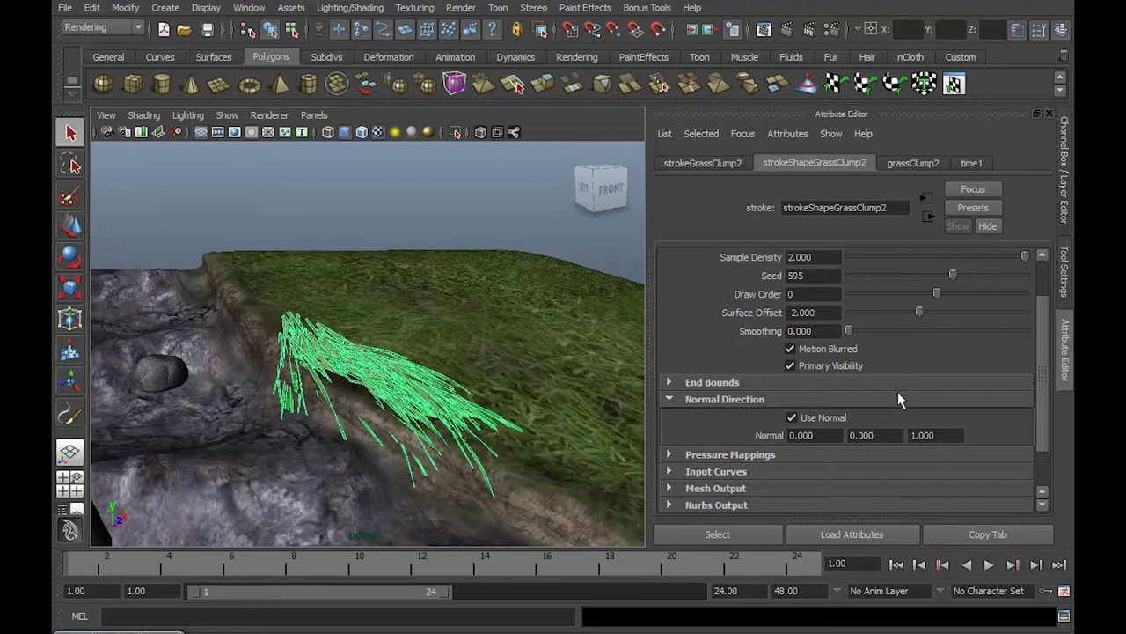
mouse_move(440, 516)
left_mouse_down("alt")
mouse_move(426, 370)
mouse_move(479, 288)
left_mouse_up("alt")
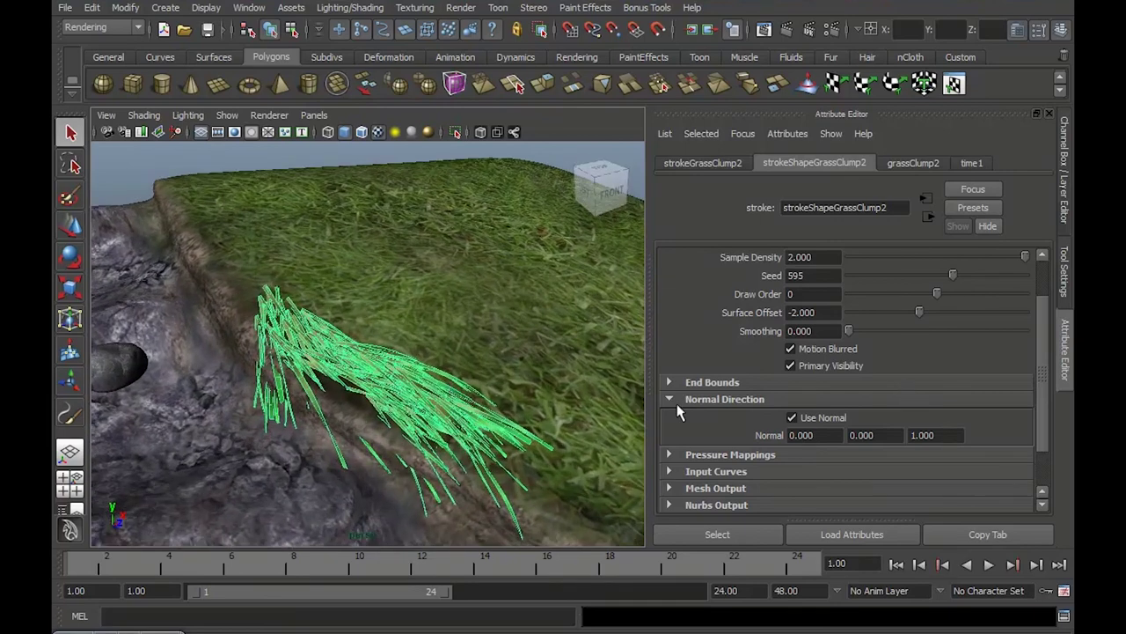
Set the stroke's Normal to 0, 1, 1 so the grass leans.
left_click(917, 435)
type("0")
left_click(876, 435)
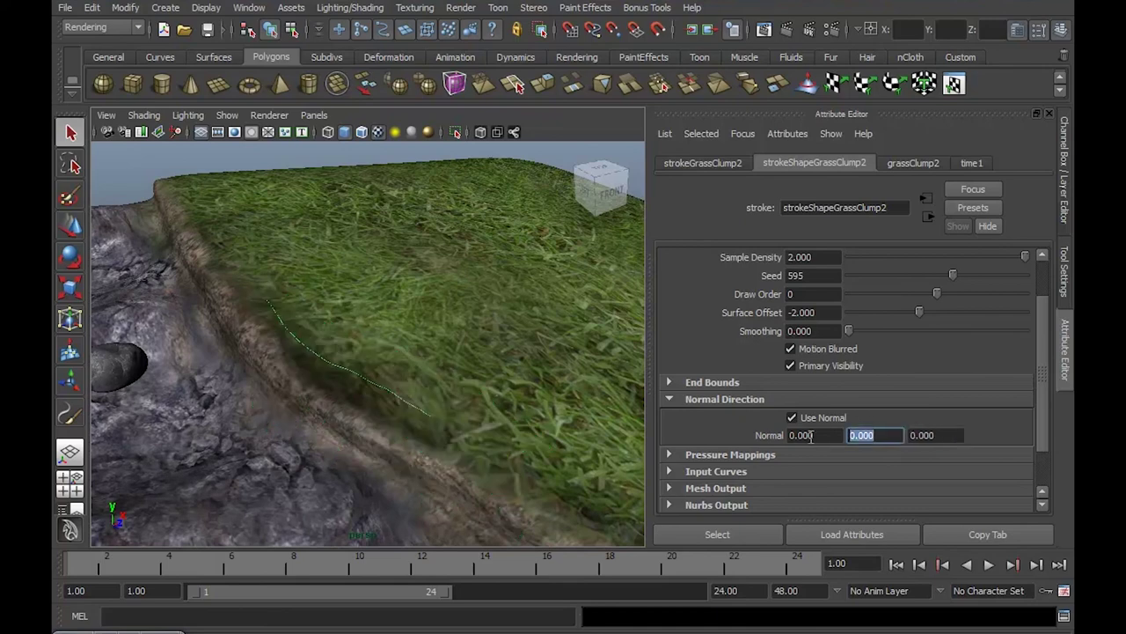
type("1")
key("Return")
mouse_move(264, 369)
left_mouse_down("alt")
mouse_move(212, 348)
mouse_move(275, 295)
mouse_move(607, 318)
left_mouse_up("alt")
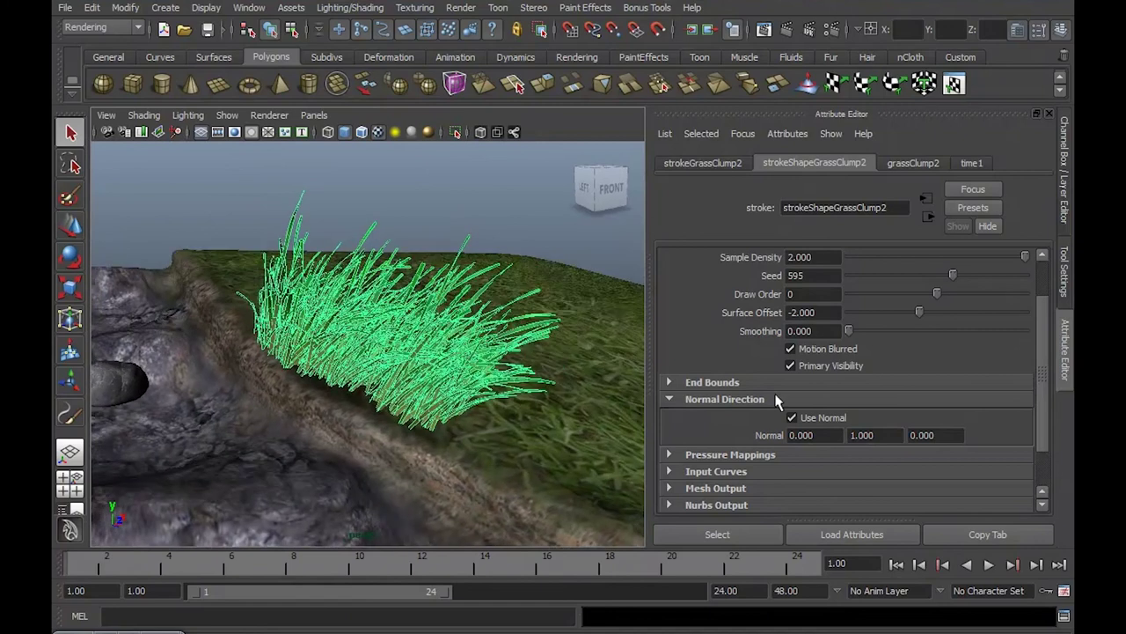
left_click(951, 434)
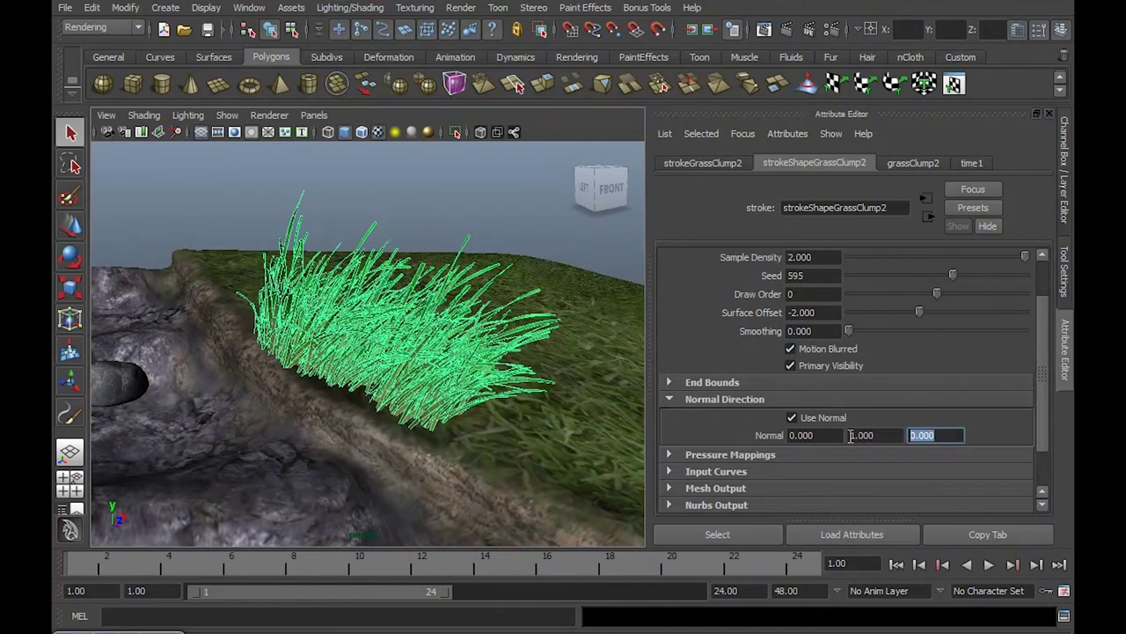
type("1")
key("Return")
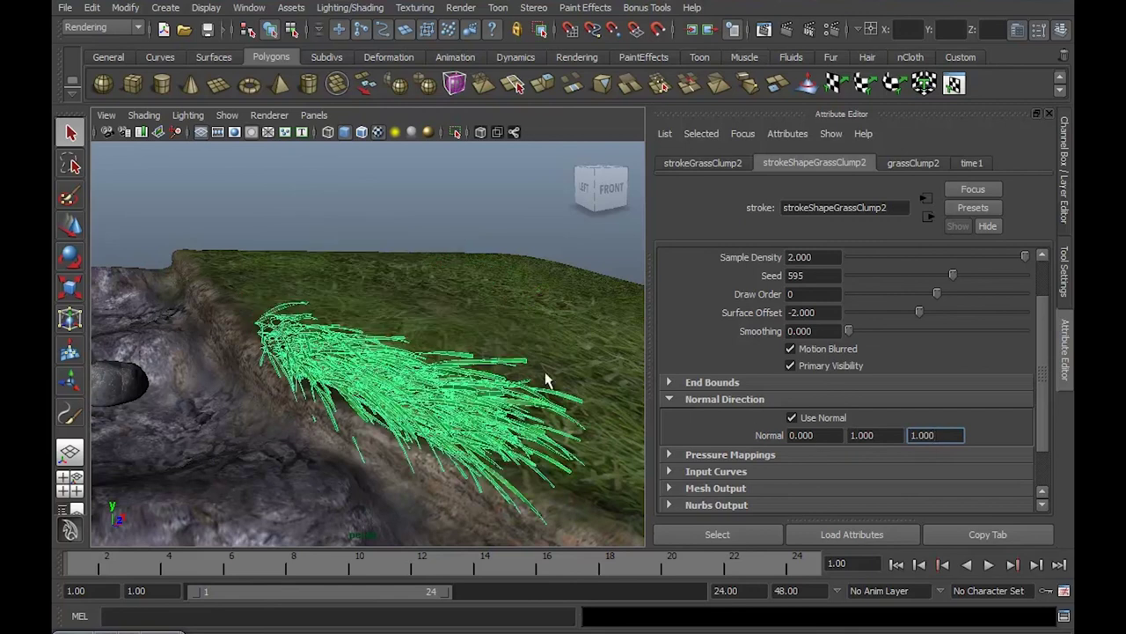
mouse_move(549, 381)
left_mouse_down("alt")
mouse_move(571, 316)
mouse_move(572, 388)
left_mouse_up("alt")
Change Normal to 0, 0.5, 0.5, then turn Use Normal off and collapse Normal Direction.
left_click(871, 434)
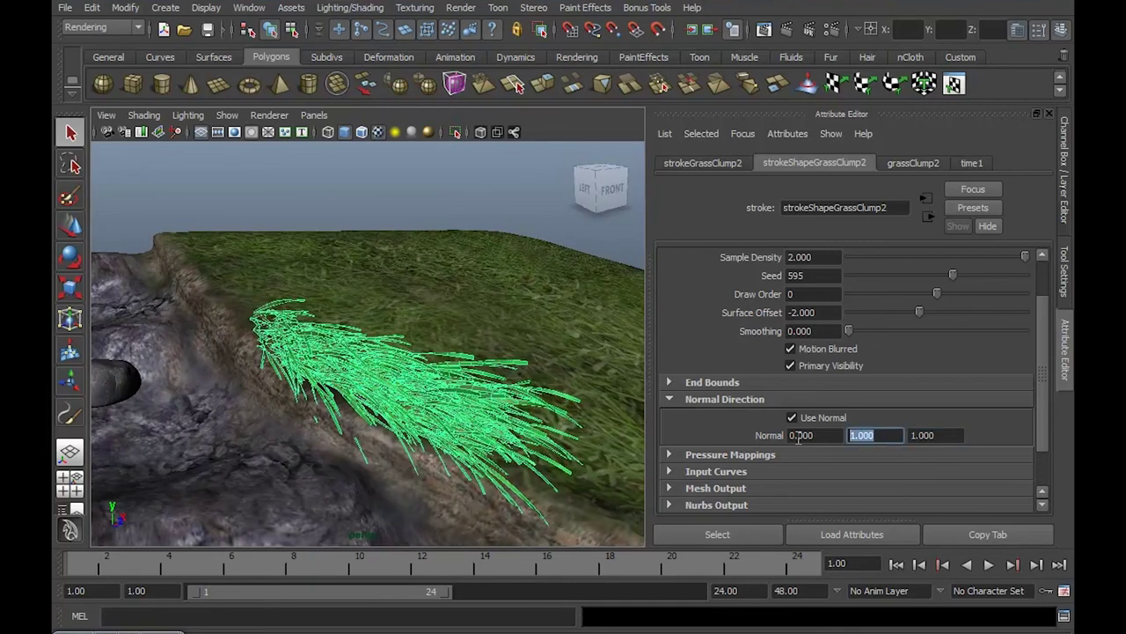
type("0.5")
left_click(938, 438)
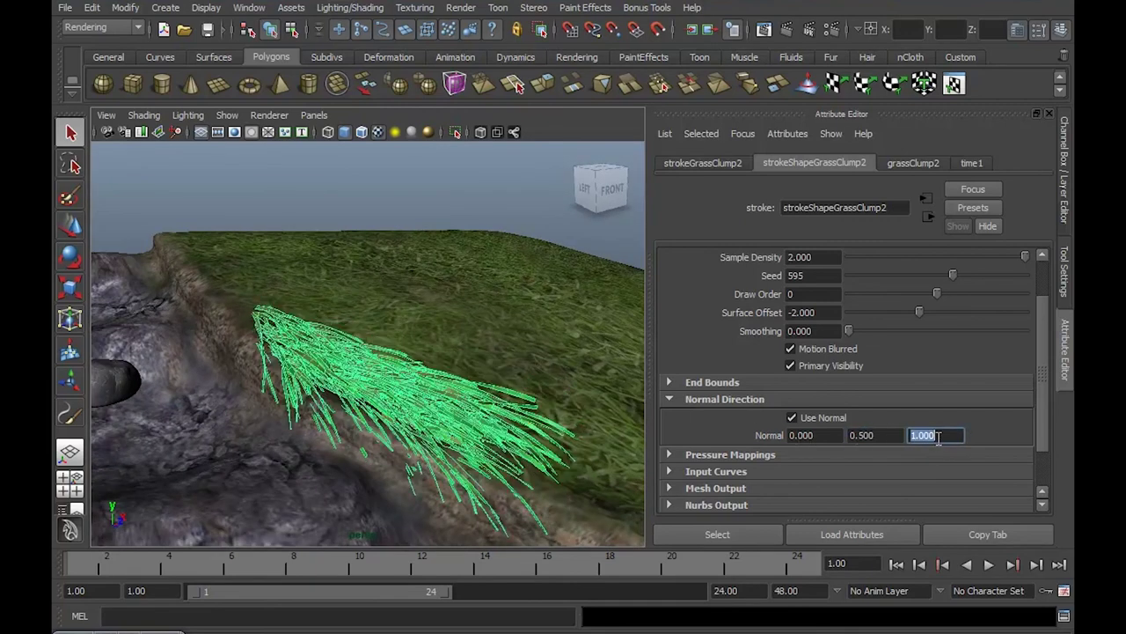
type("0.")
key("Return")
mouse_move(505, 340)
left_mouse_down("alt")
mouse_move(578, 302)
mouse_move(618, 311)
mouse_move(543, 319)
left_mouse_up("alt")
left_click(792, 417)
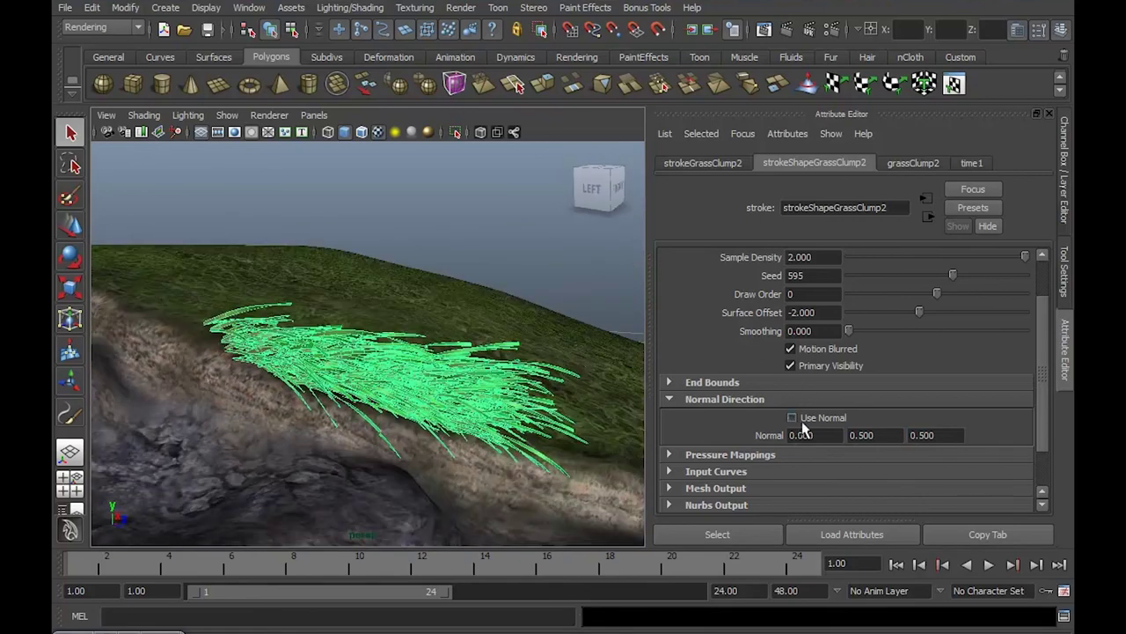
mouse_move(440, 334)
left_mouse_down("alt")
mouse_move(296, 300)
mouse_move(619, 390)
left_mouse_up("alt")
left_click(669, 399)
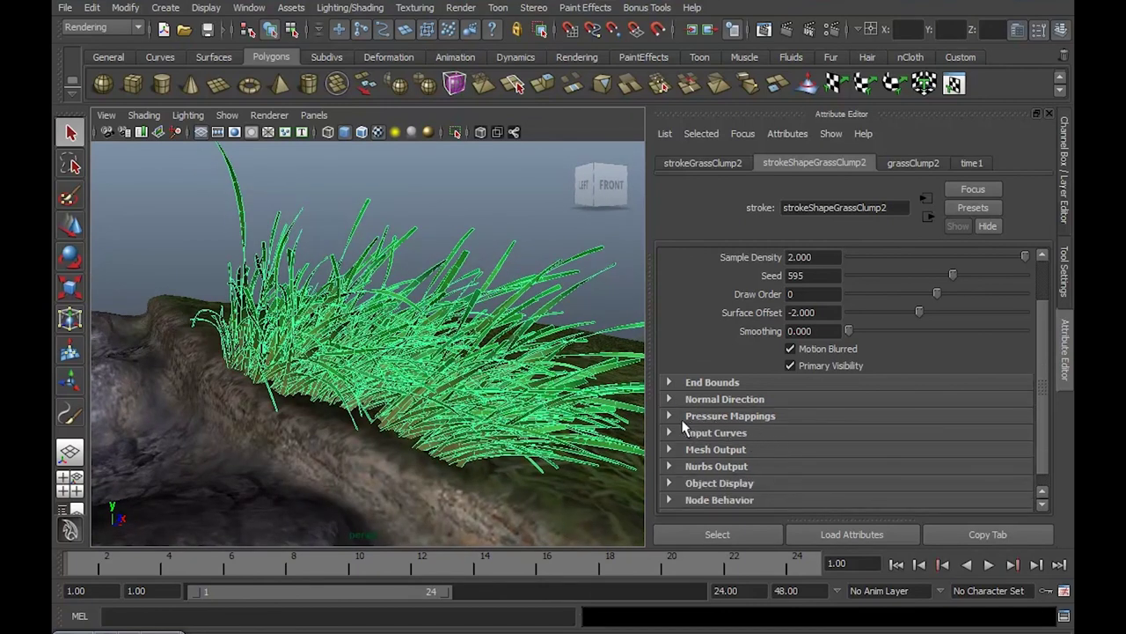
Expand Pressure Mappings and the Pressure Scale ramp for the grass stroke.
left_click(670, 416)
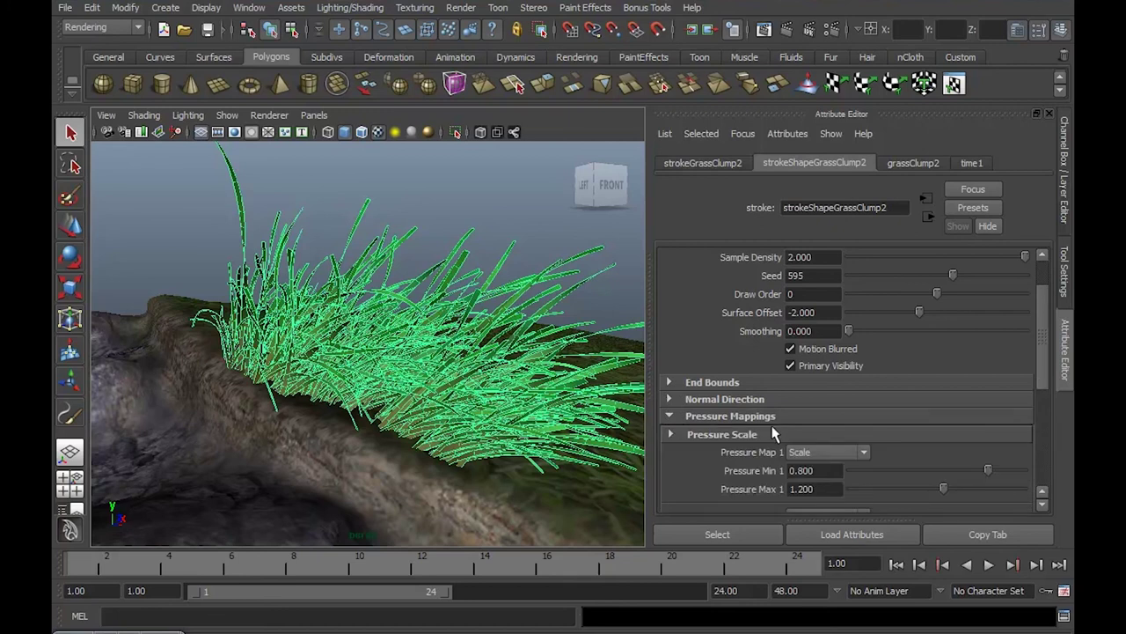
scroll(772, 433, "down", 2)
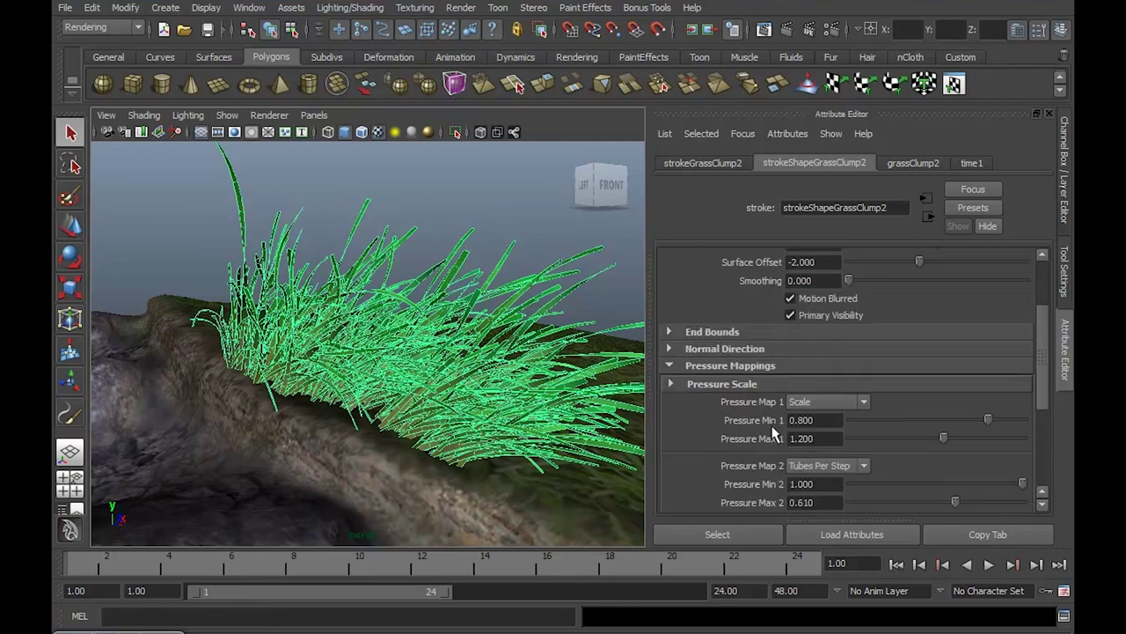
left_click(669, 384)
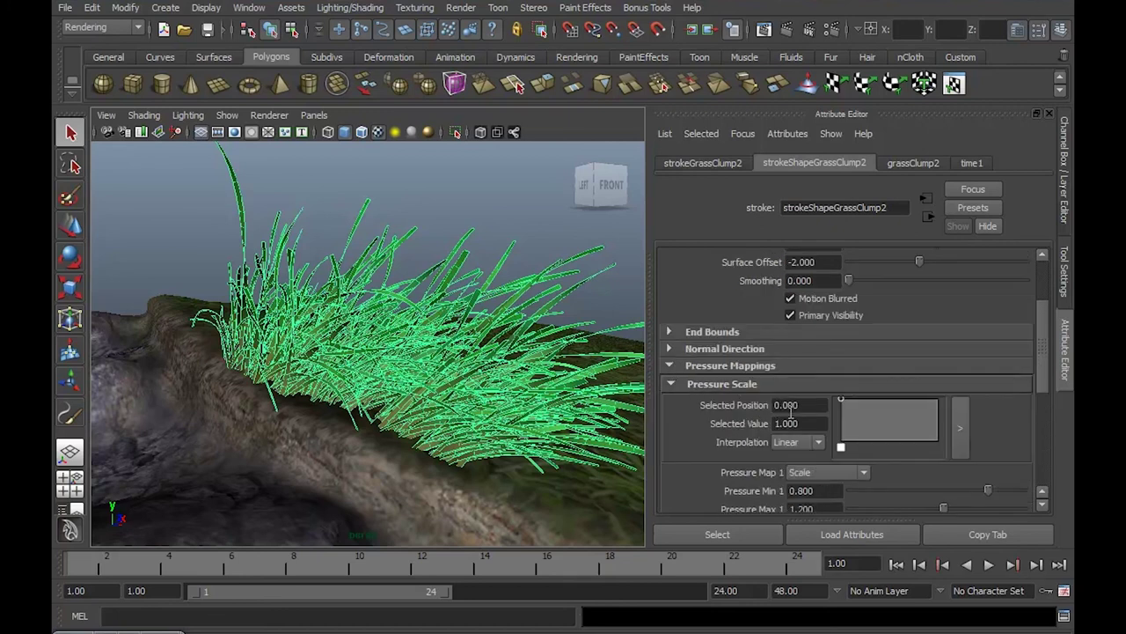
scroll(790, 411, "down", 2)
scroll(801, 417, "down", 2)
left_click_drag(531, 395, 490, 374, "alt")
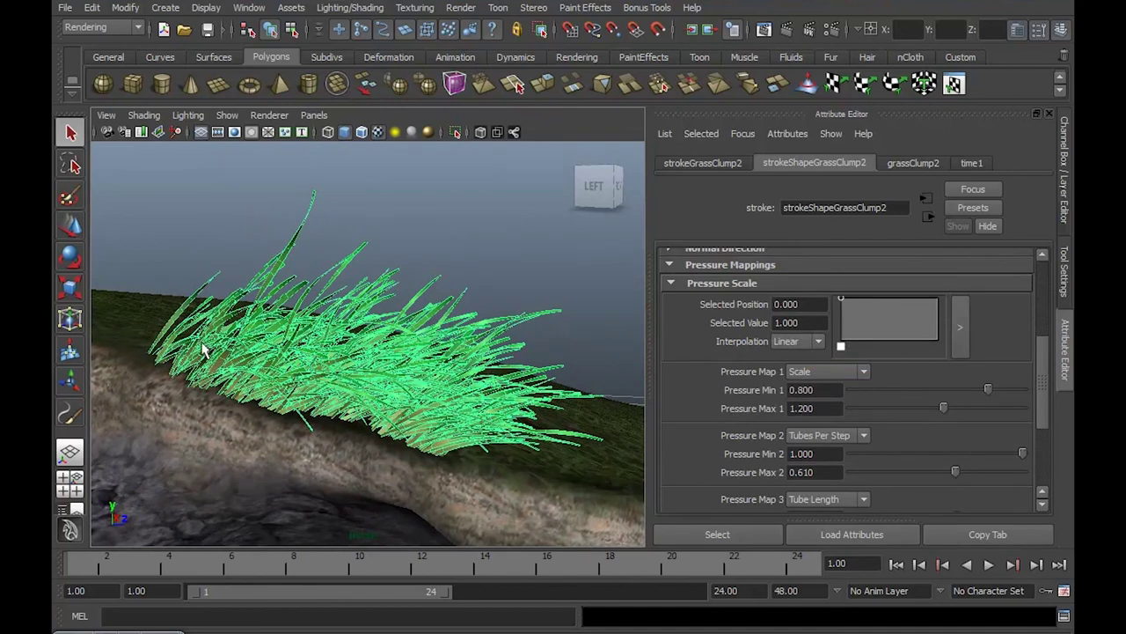
left_click_drag(204, 345, 340, 290, "alt")
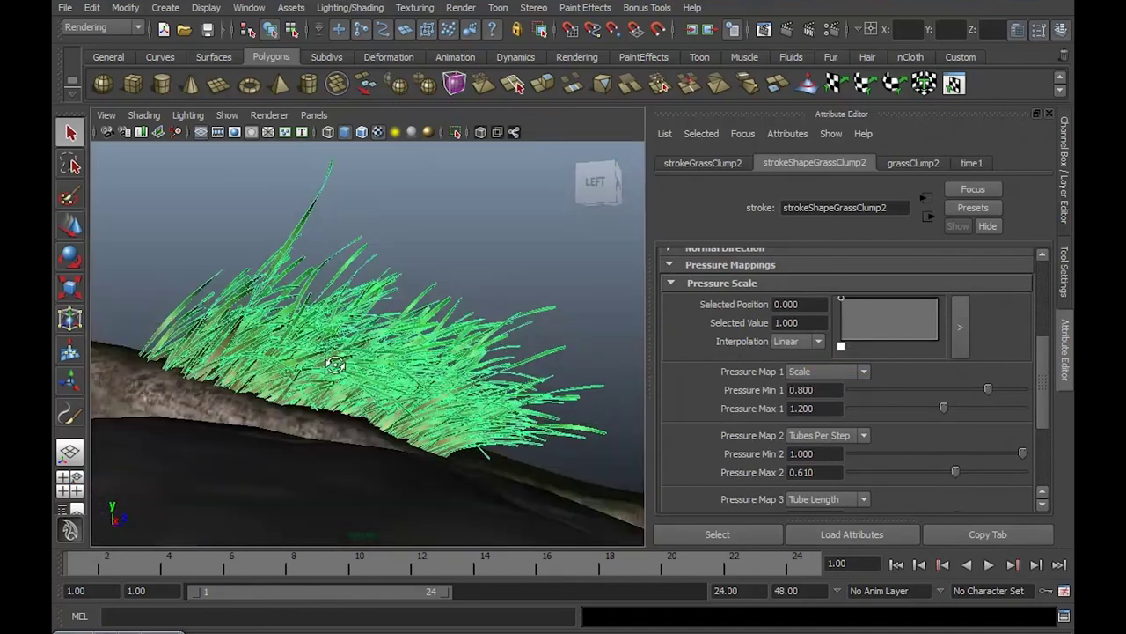
left_click_drag(416, 442, 408, 384, "alt")
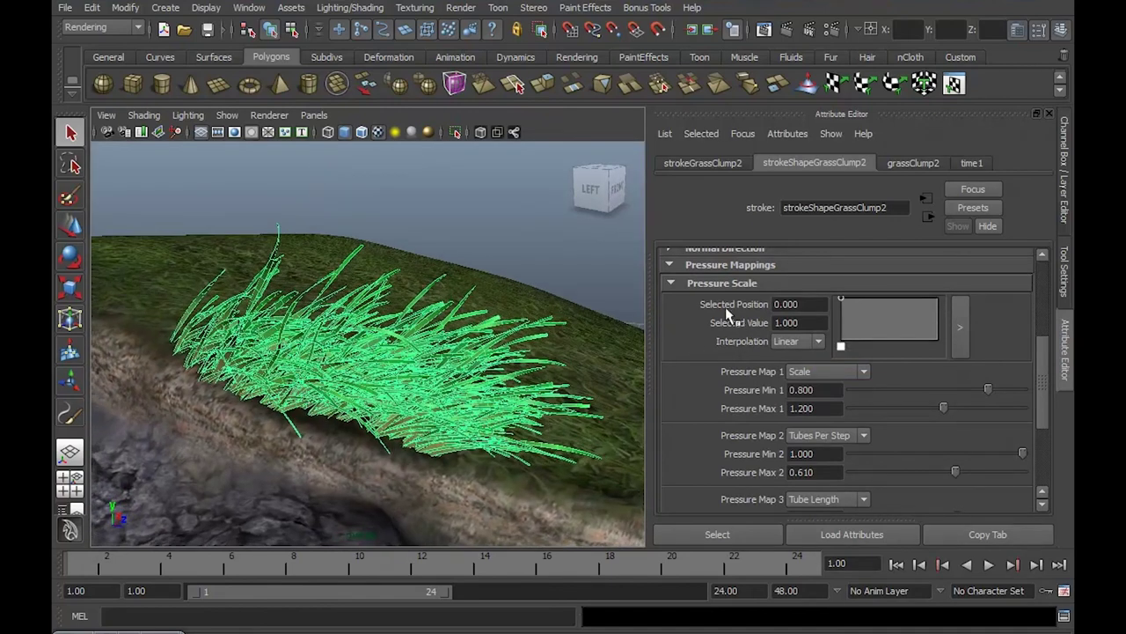
Add a ramp point at position 1, value 0, in the large Pressure Scale editor.
left_click(960, 326)
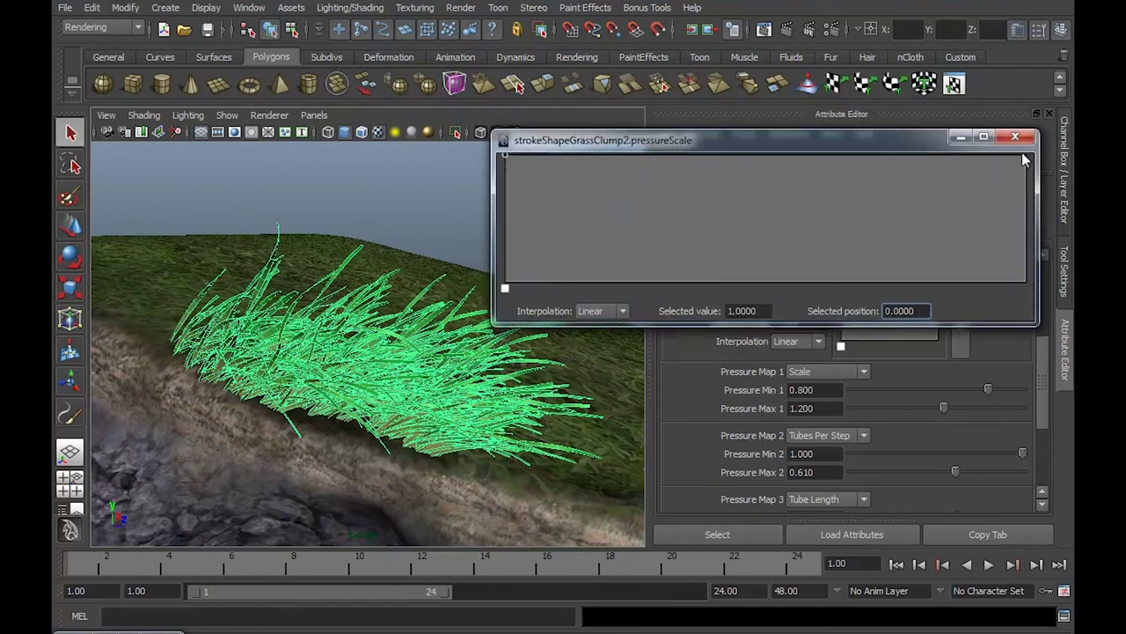
left_click(1024, 283)
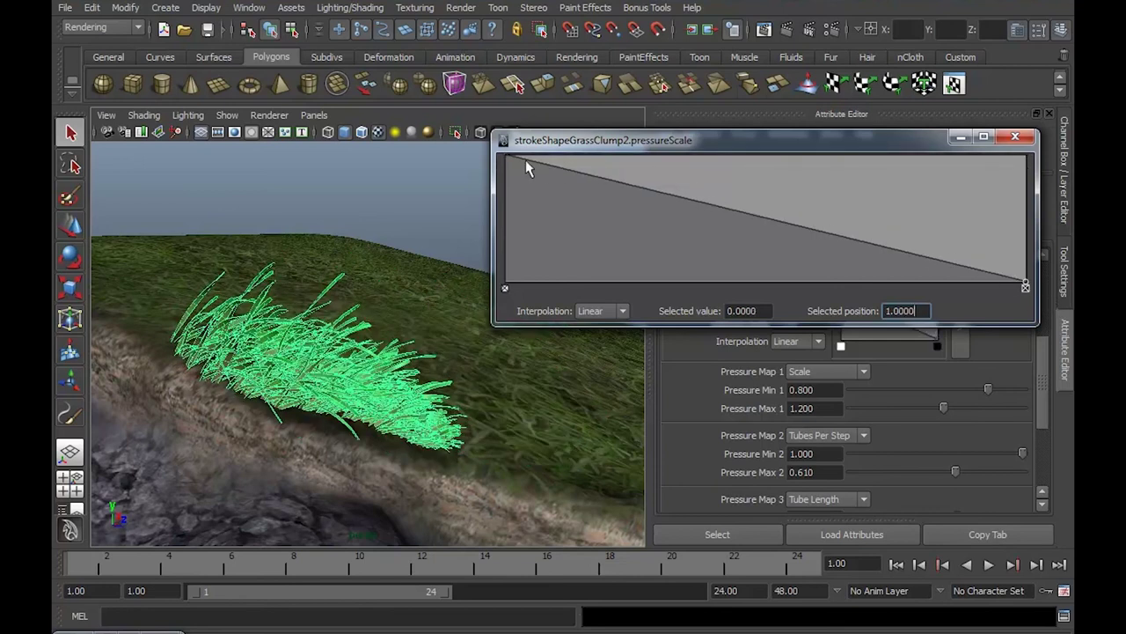
left_click_drag(484, 243, 227, 280, "alt")
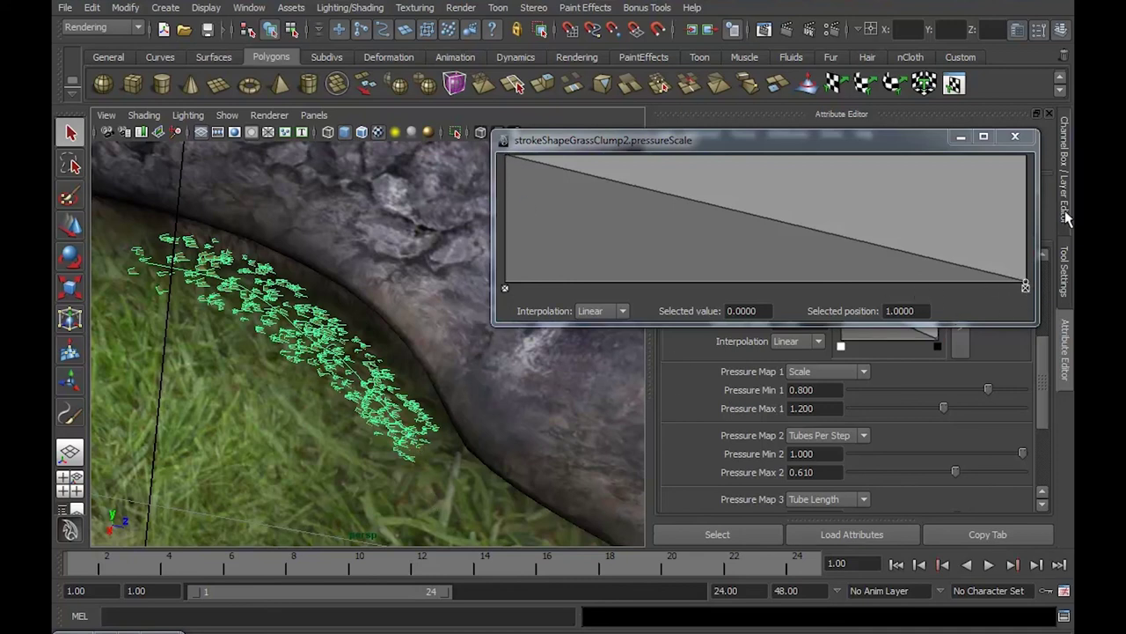
left_click(1015, 136)
mouse_move(379, 352)
left_mouse_down("alt")
mouse_move(325, 378)
mouse_move(363, 373)
left_mouse_up("alt")
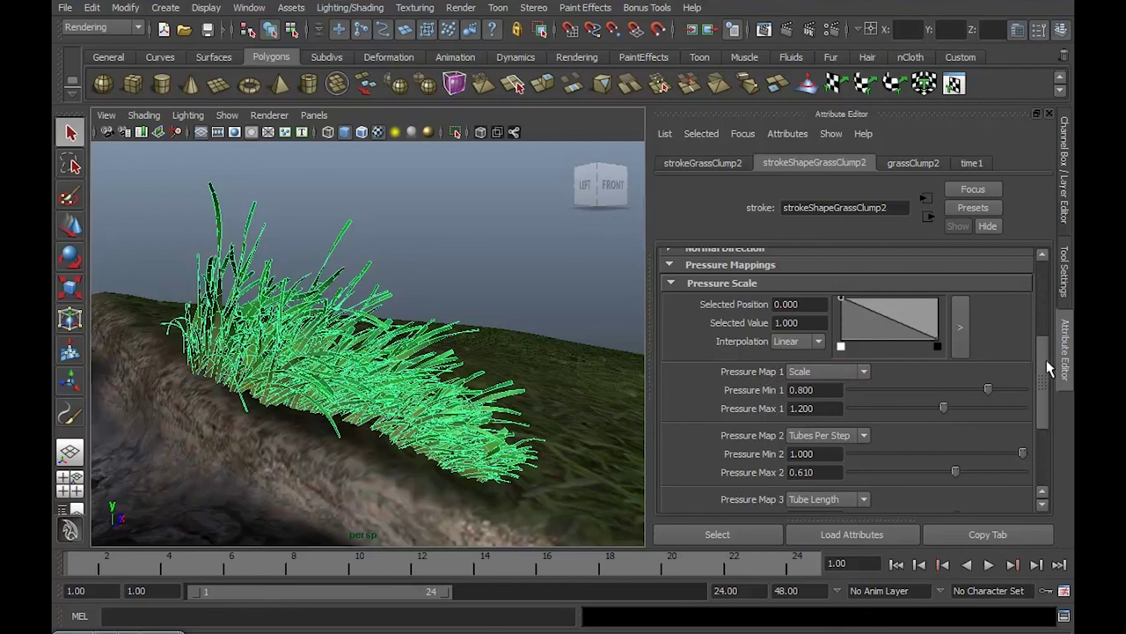
Set Pressure Map 3 and Pressure Map 2 to Off, leaving only the Scale mapping.
scroll(1041, 380, "down", 3)
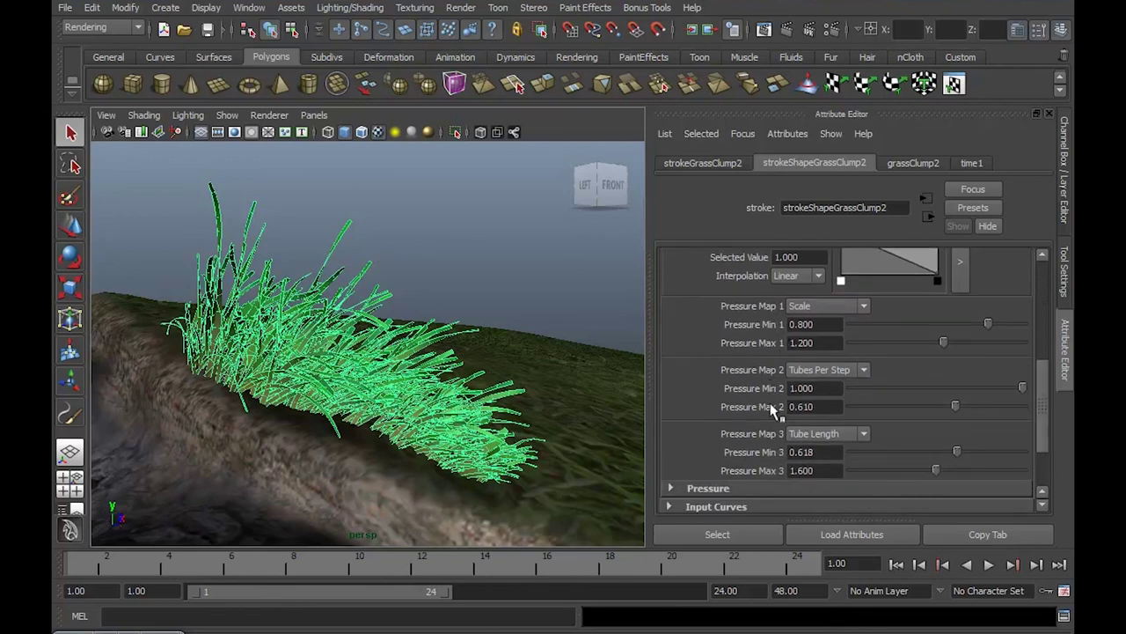
left_click(864, 434)
left_click(824, 449)
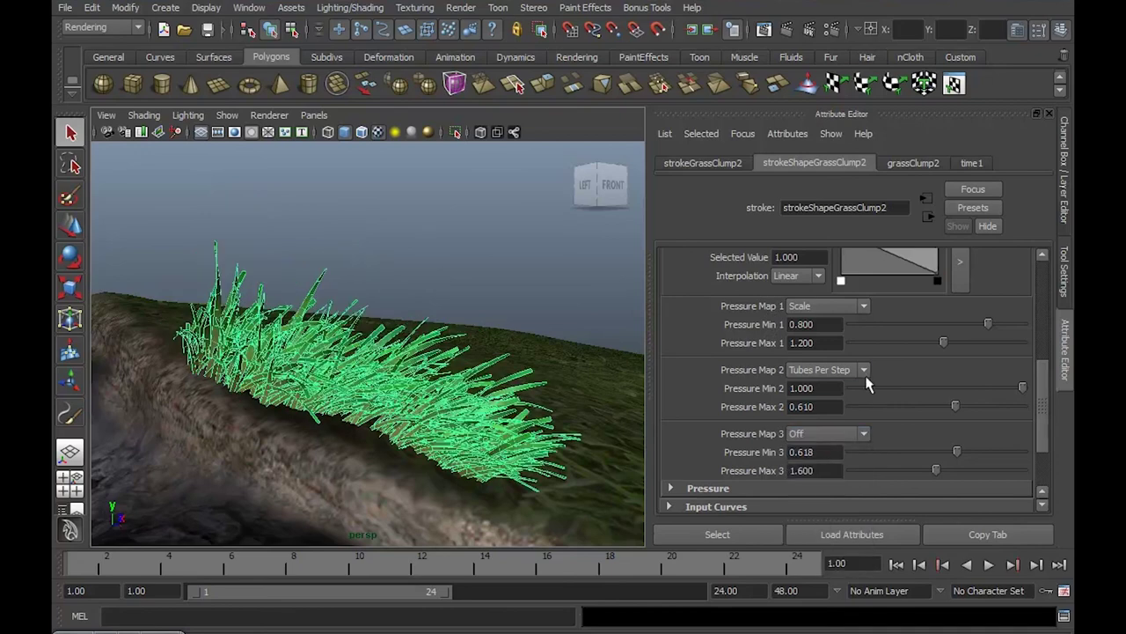
left_click(845, 369)
left_click(803, 384)
mouse_move(506, 365)
left_mouse_down("alt")
mouse_move(390, 364)
mouse_move(501, 347)
mouse_move(528, 372)
mouse_move(515, 380)
left_mouse_up("alt")
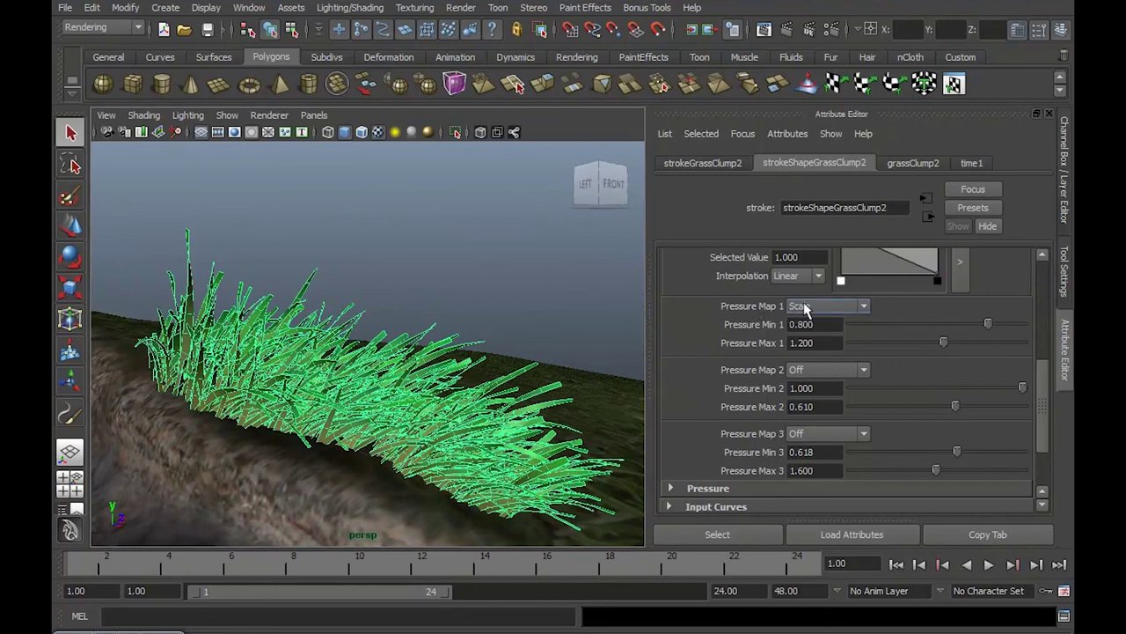
mouse_move(528, 329)
left_mouse_down("alt")
mouse_move(474, 332)
mouse_move(502, 360)
mouse_move(533, 347)
left_mouse_up("alt")
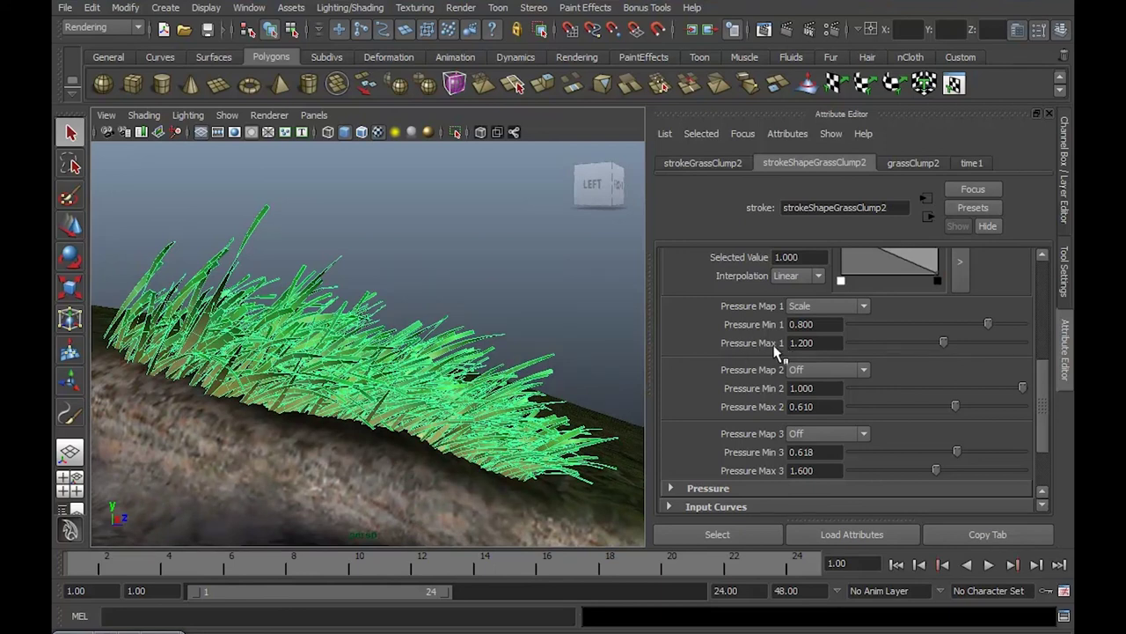
scroll(1034, 363, "up", 3)
scroll(1036, 364, "up", 1)
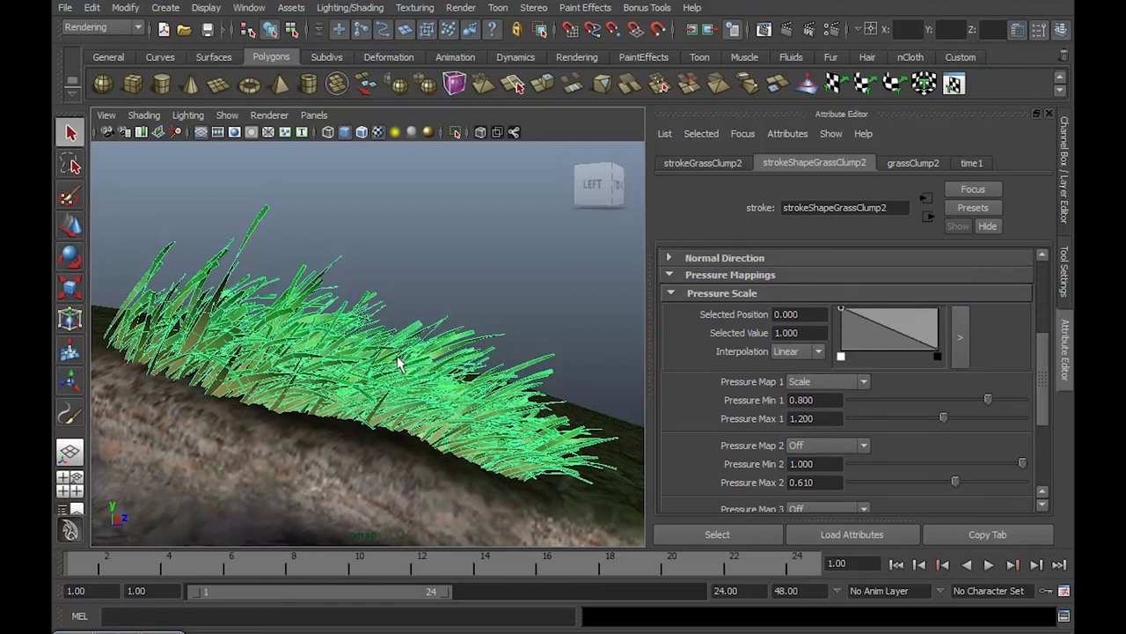
Lower Pressure Min 1 to 0.000 to shorten the grass.
mouse_move(399, 363)
left_mouse_down("alt")
mouse_move(478, 352)
mouse_move(352, 359)
left_mouse_up("alt")
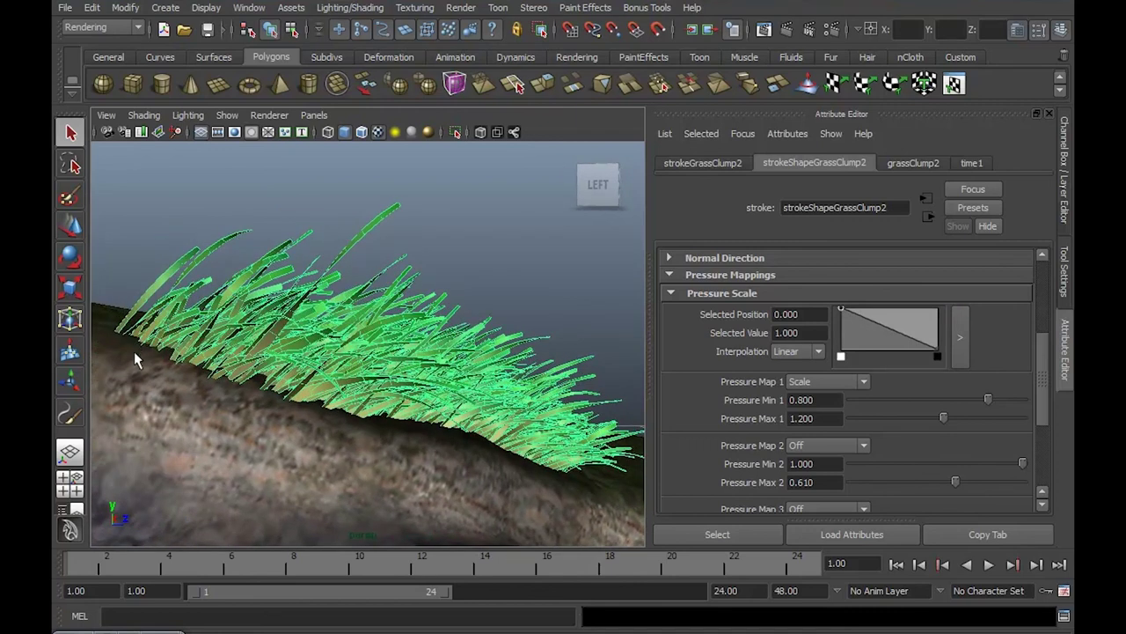
mouse_move(214, 390)
left_mouse_down("alt")
mouse_move(232, 307)
mouse_move(226, 344)
mouse_move(183, 326)
left_mouse_up("alt")
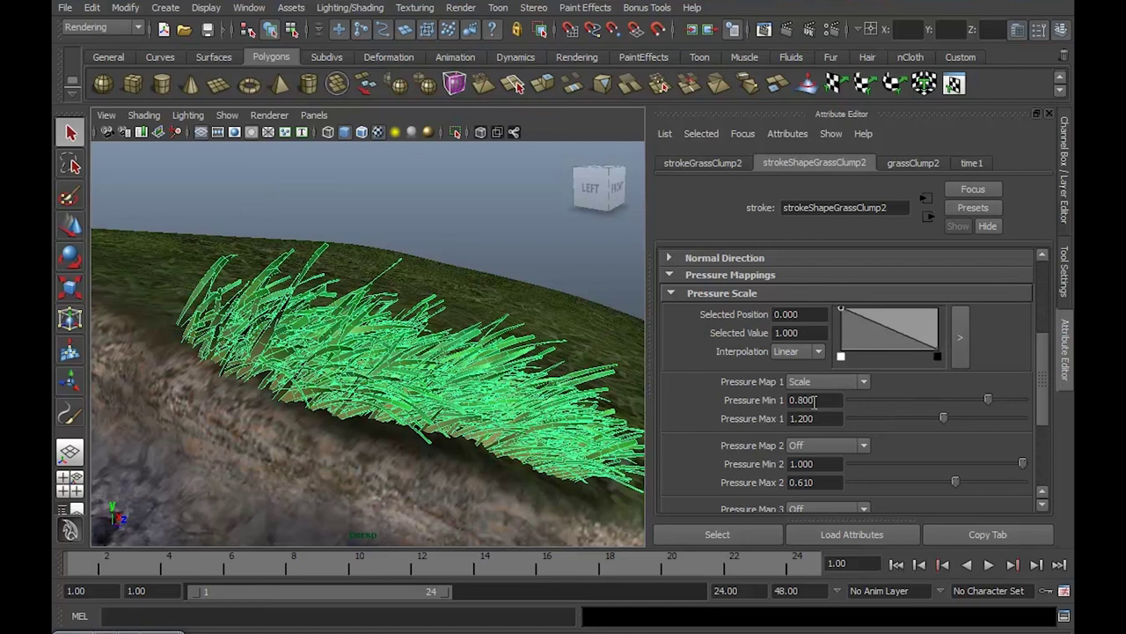
left_click_drag(581, 418, 543, 390, "alt")
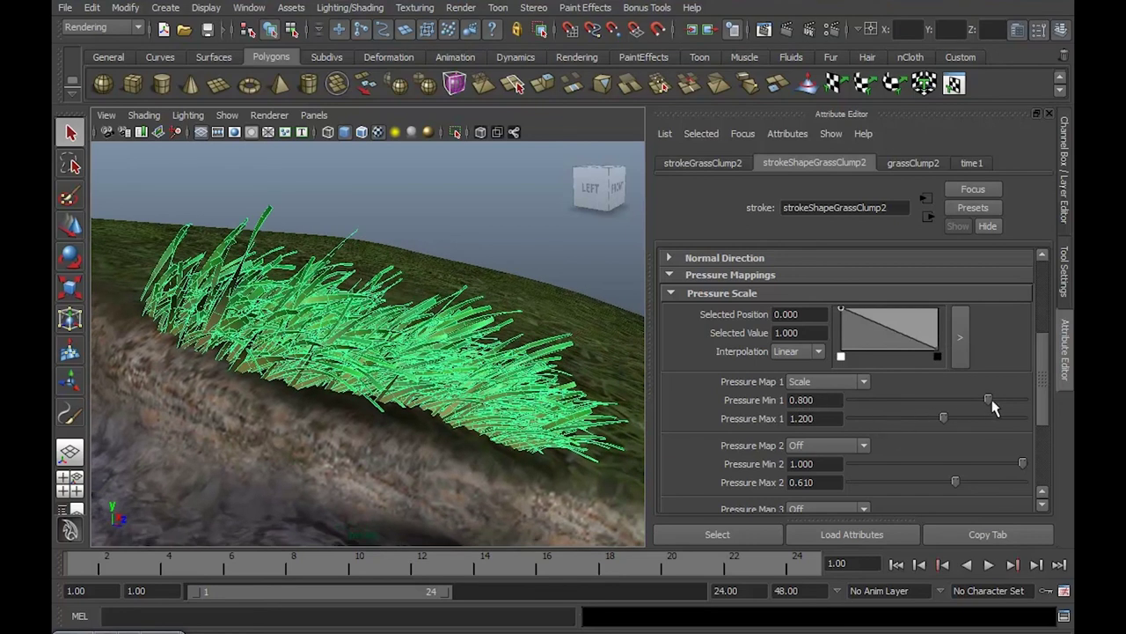
mouse_move(990, 401)
left_mouse_down()
mouse_move(858, 412)
mouse_move(850, 401)
left_mouse_up()
left_click_drag(596, 387, 499, 365, "alt")
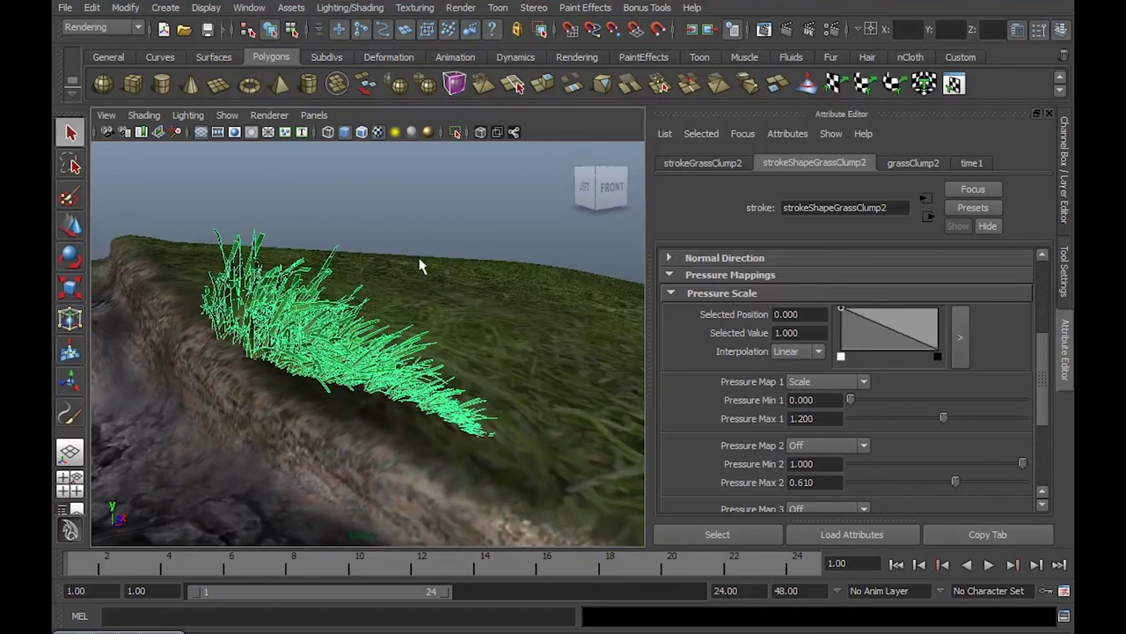
Add a Pressure Scale ramp point at position 0.304 with value 0.260.
left_click(405, 311)
mouse_move(404, 311)
left_mouse_down("alt")
mouse_move(467, 305)
mouse_move(541, 360)
mouse_move(287, 308)
left_mouse_up("alt")
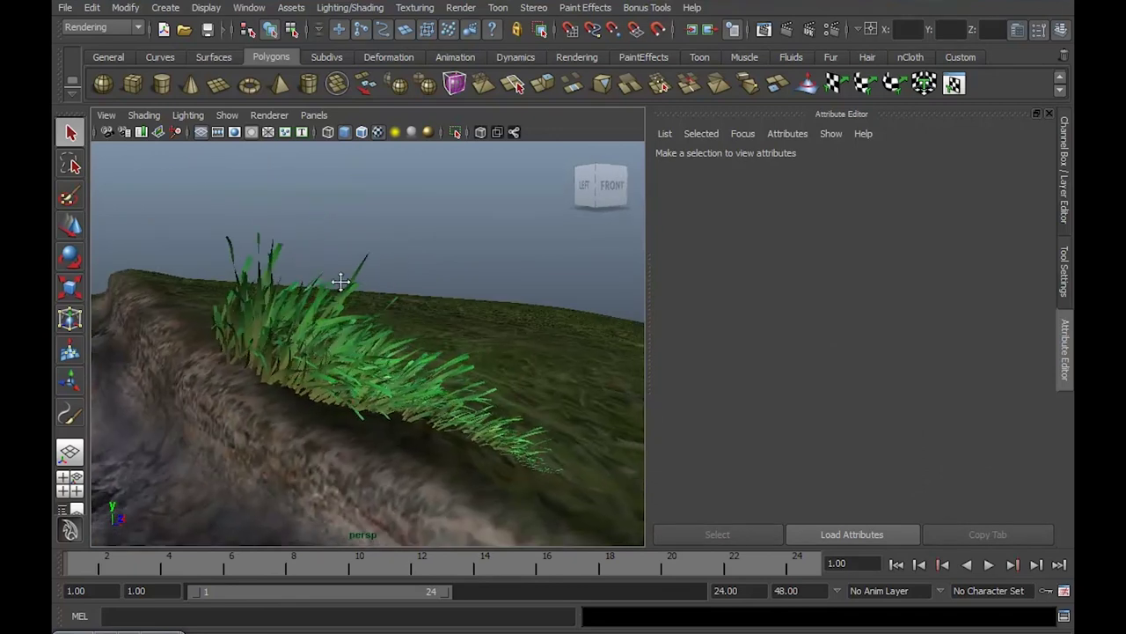
mouse_move(362, 299)
left_mouse_down("alt")
mouse_move(493, 410)
mouse_move(334, 301)
mouse_move(352, 332)
mouse_move(254, 317)
mouse_move(224, 352)
mouse_move(272, 326)
mouse_move(390, 307)
mouse_move(344, 251)
mouse_move(376, 321)
mouse_move(394, 324)
mouse_move(376, 316)
left_mouse_up("alt")
left_click(364, 271)
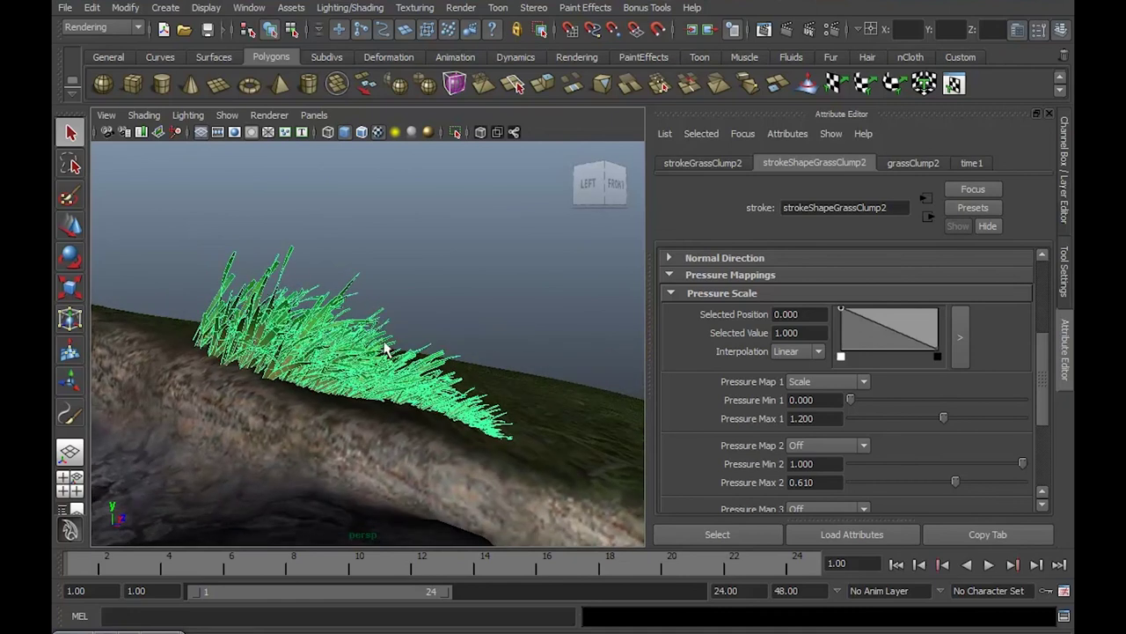
left_click_drag(469, 428, 420, 368, "alt")
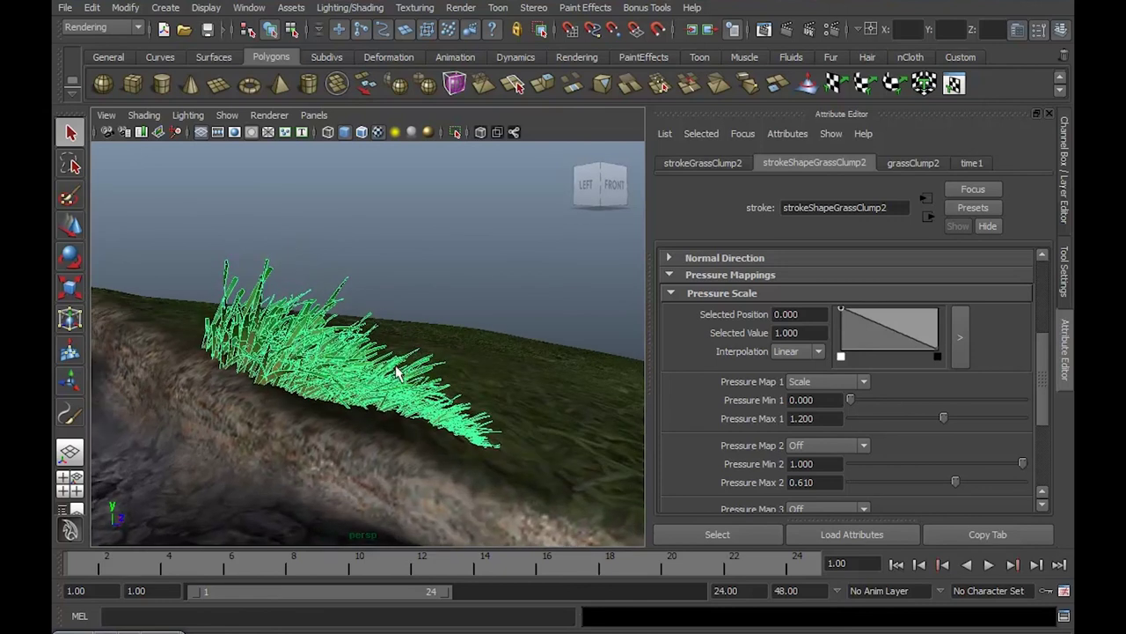
mouse_move(887, 334)
left_mouse_down()
mouse_move(915, 323)
mouse_move(862, 352)
left_mouse_up()
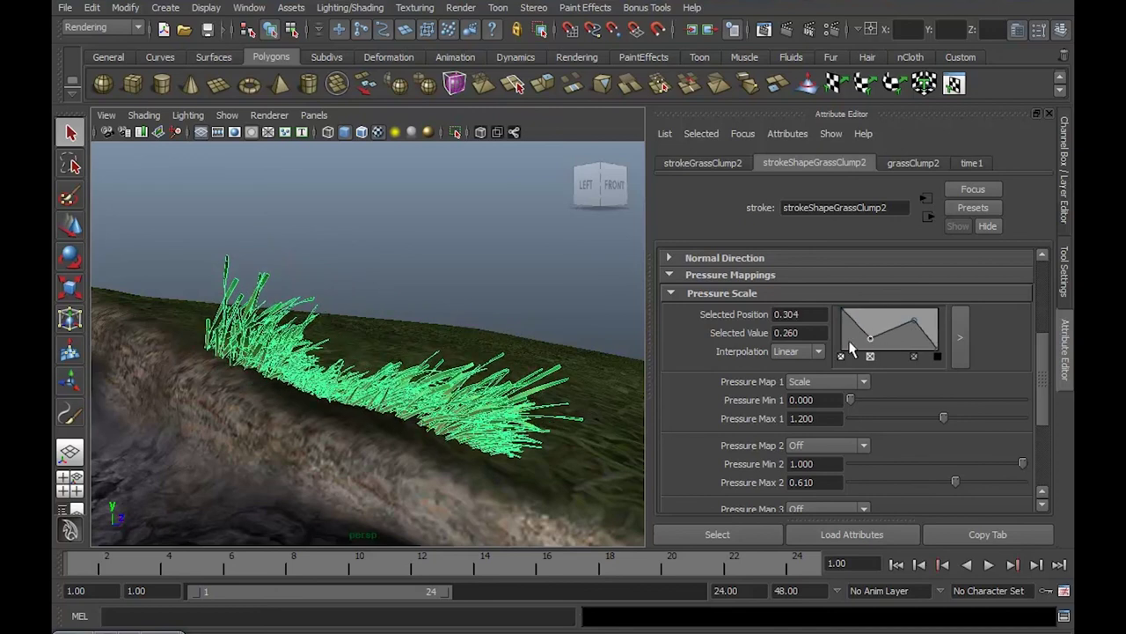
Undo the extra ramp points, restoring a straight Pressure Scale falloff from 1.000 to 0.
mouse_move(519, 335)
left_mouse_down("alt")
mouse_move(495, 282)
mouse_move(422, 319)
mouse_move(435, 347)
mouse_move(352, 370)
mouse_move(478, 332)
mouse_move(491, 369)
left_mouse_up("alt")
left_click(496, 337)
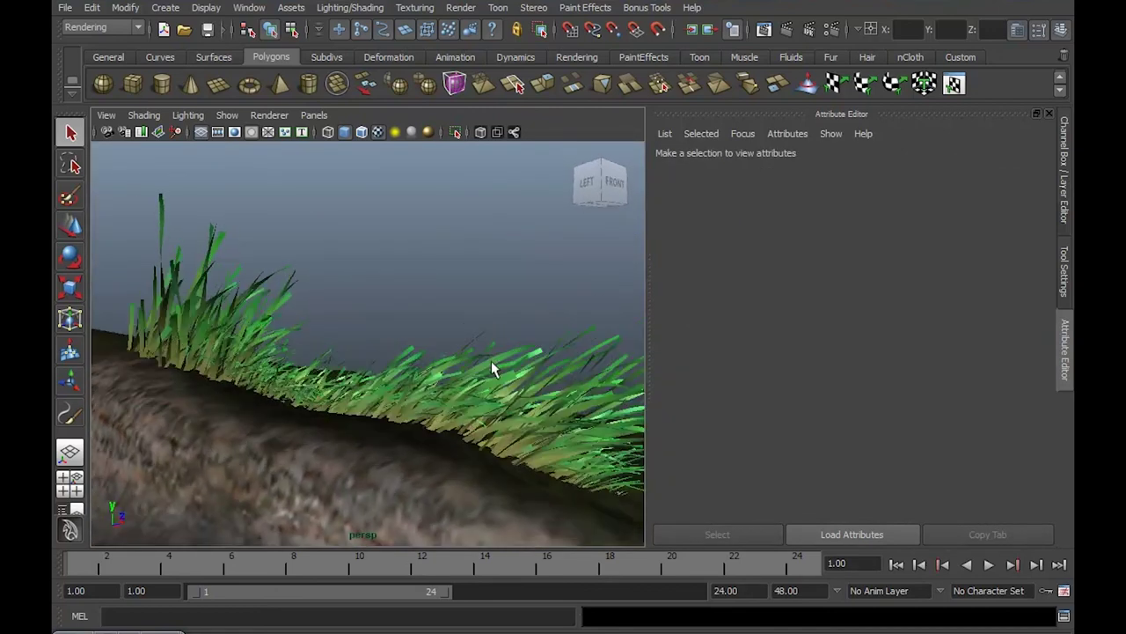
key("ctrl+z")
key("ctrl+z")
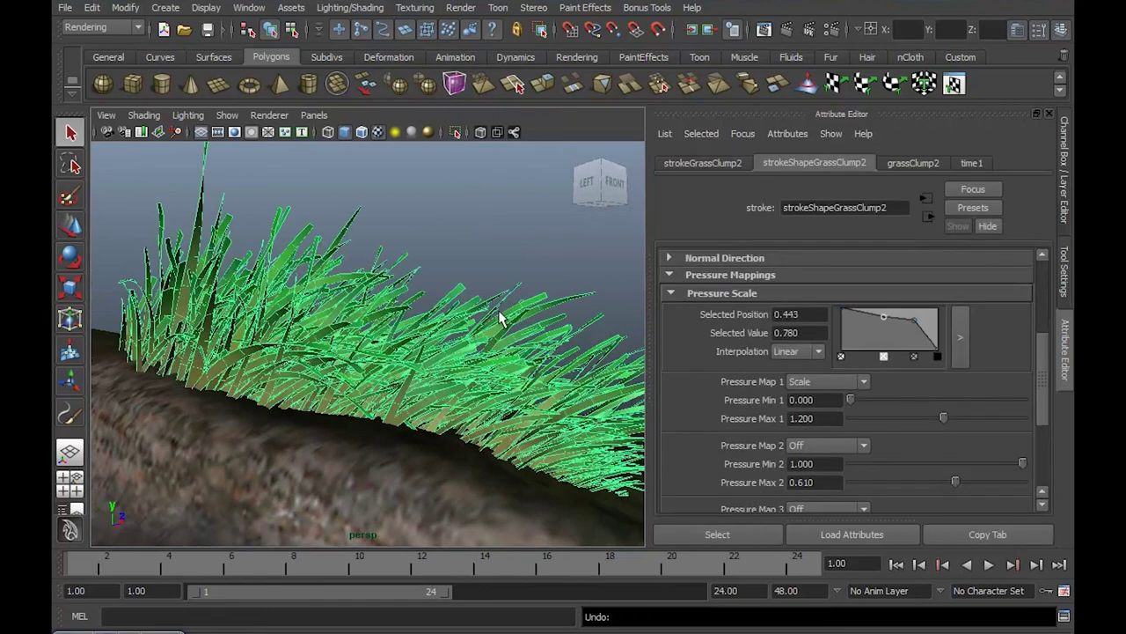
key("ctrl+z")
key("ctrl+z")
key("shift+z")
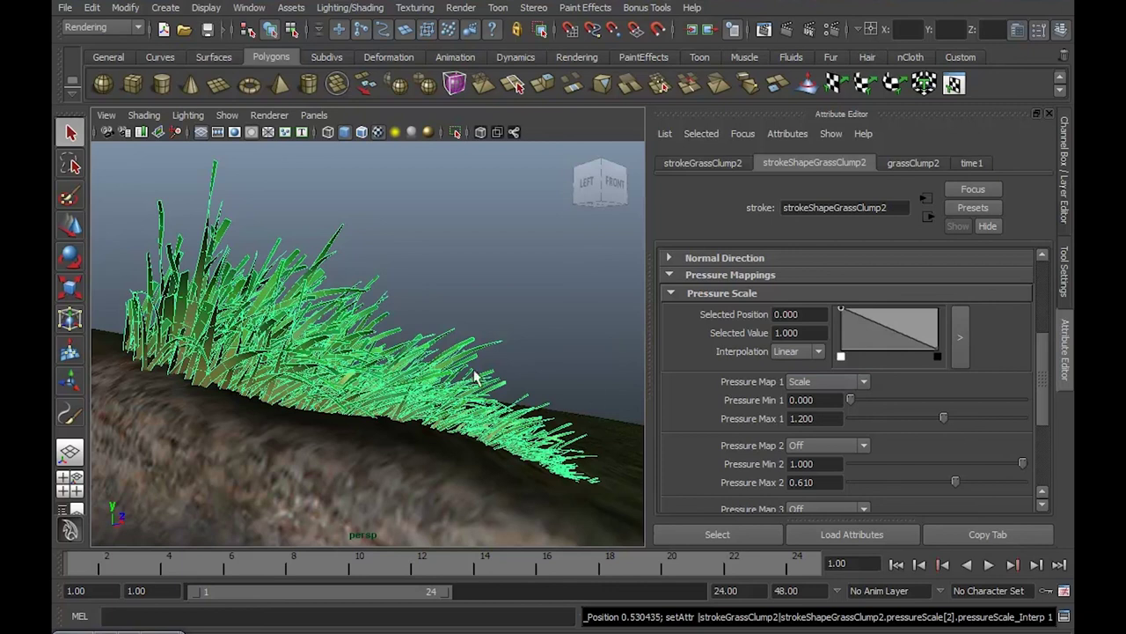
mouse_move(473, 376)
left_mouse_down("alt")
mouse_move(372, 344)
mouse_move(402, 372)
mouse_move(431, 376)
left_mouse_up("alt")
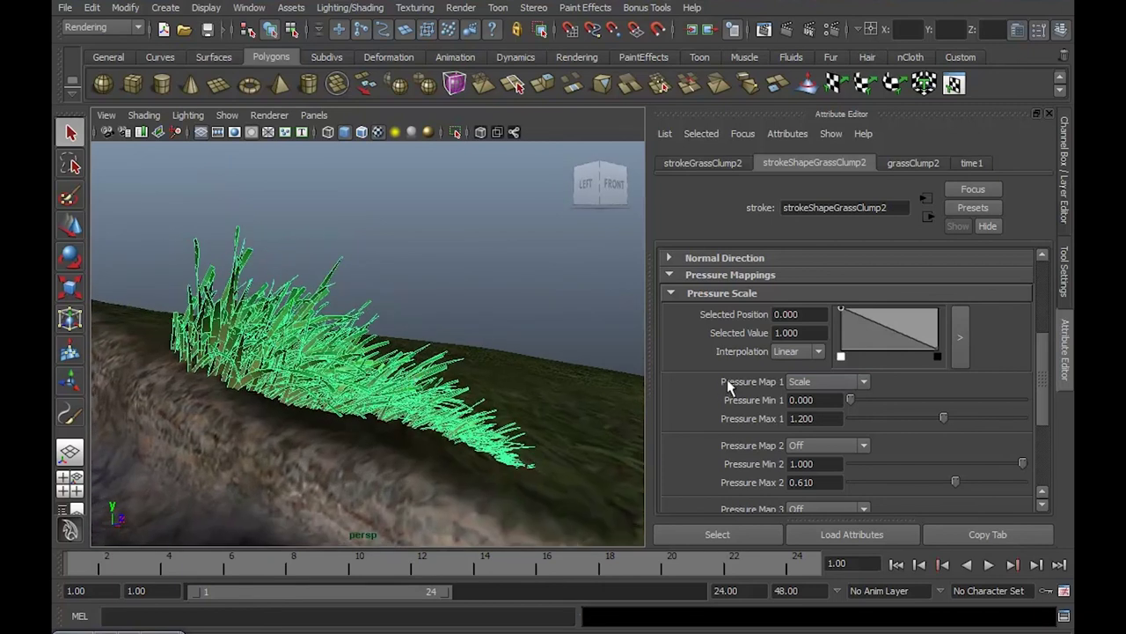
Map Pressure Map 1 to Tube Length (0.000 to 1.200) and inspect the tapering grass.
left_click(863, 382)
scroll(862, 429, "down", 1)
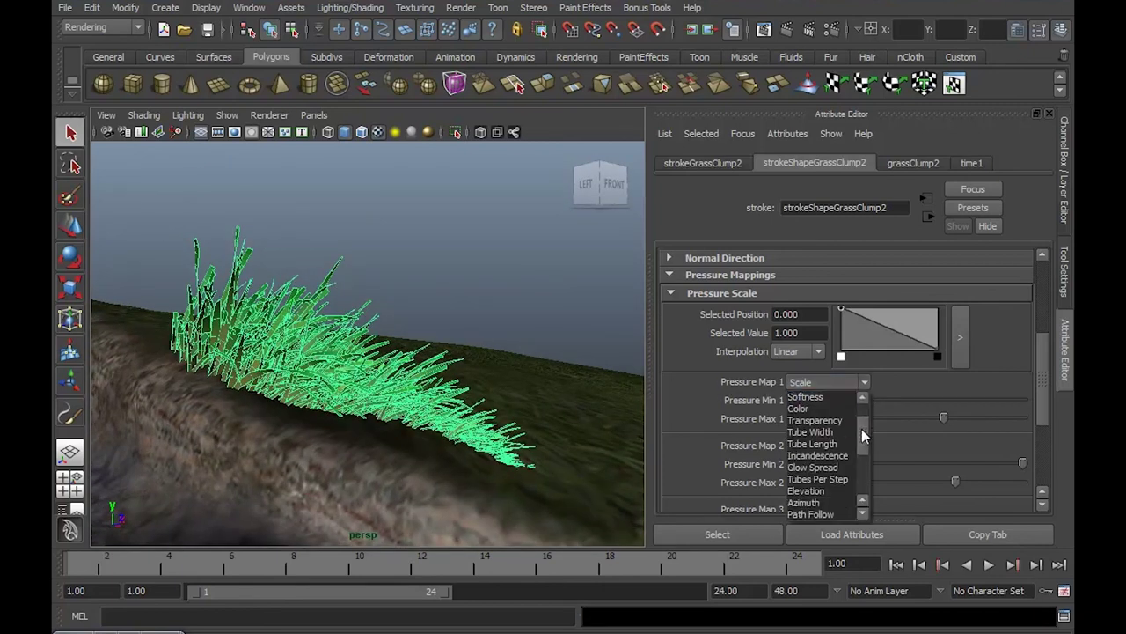
mouse_move(862, 429)
left_mouse_down()
mouse_move(859, 468)
mouse_move(859, 432)
left_mouse_up()
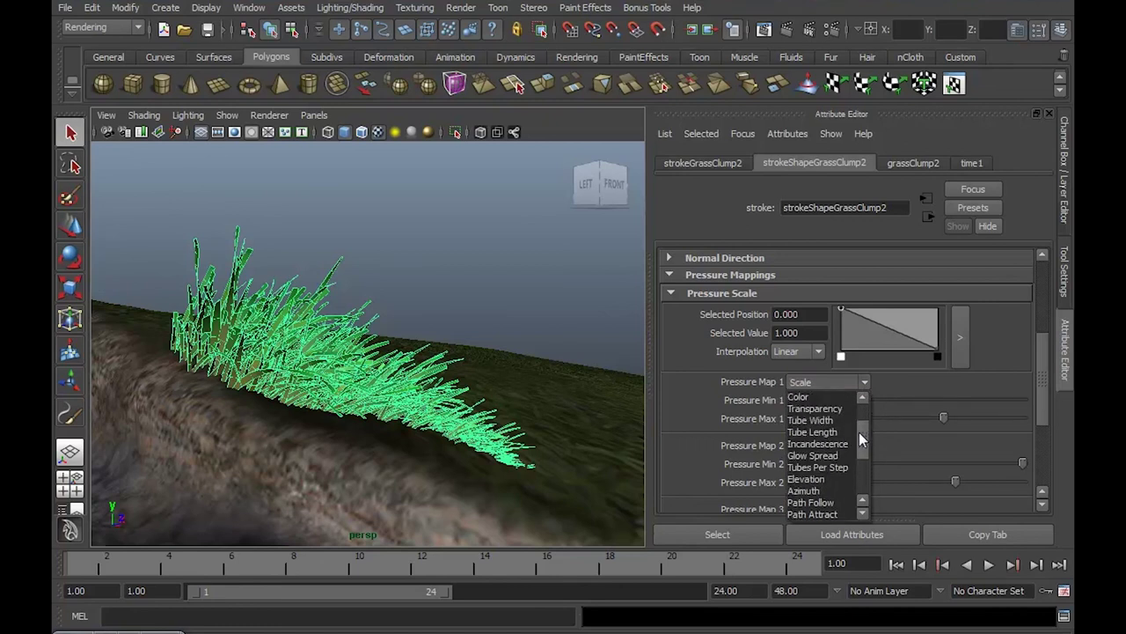
left_click(806, 432)
left_click_drag(557, 321, 469, 302, "alt")
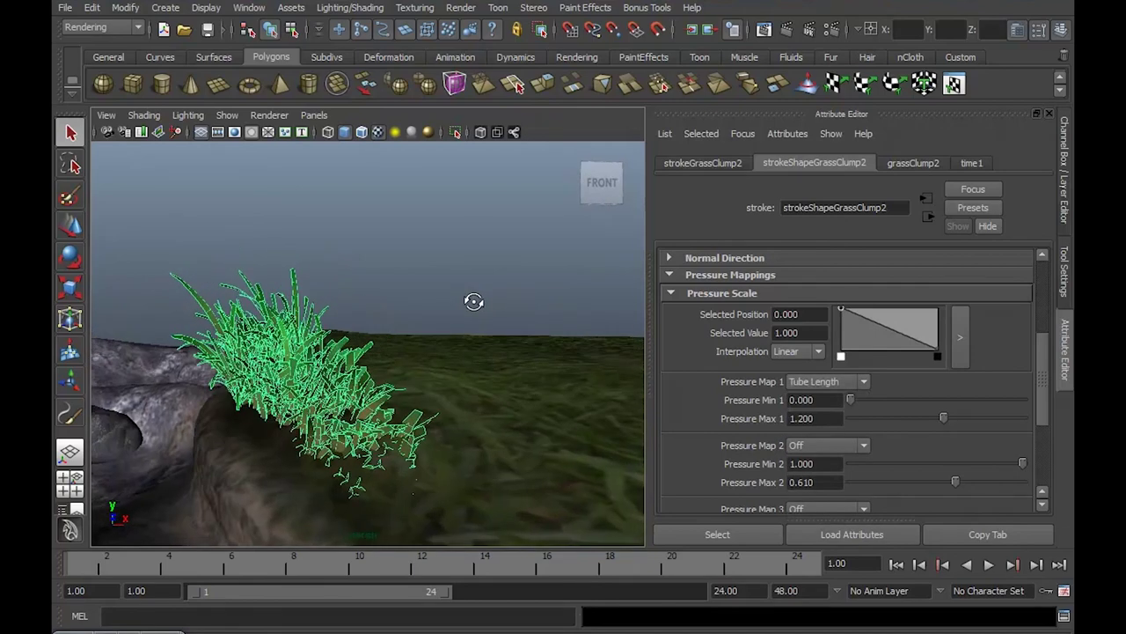
left_click(392, 303)
mouse_move(392, 310)
left_mouse_down("alt")
mouse_move(425, 347)
mouse_move(472, 299)
mouse_move(452, 322)
mouse_move(389, 343)
left_mouse_up("alt")
left_click(454, 354)
left_click_drag(512, 325, 491, 337, "alt")
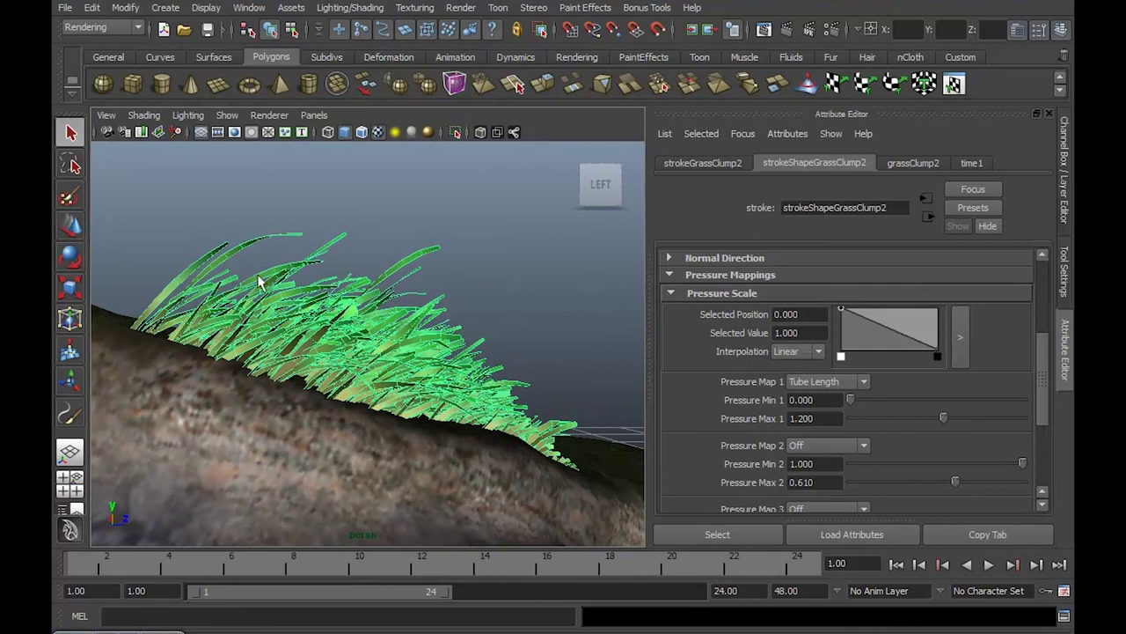
left_click_drag(392, 277, 321, 283, "alt")
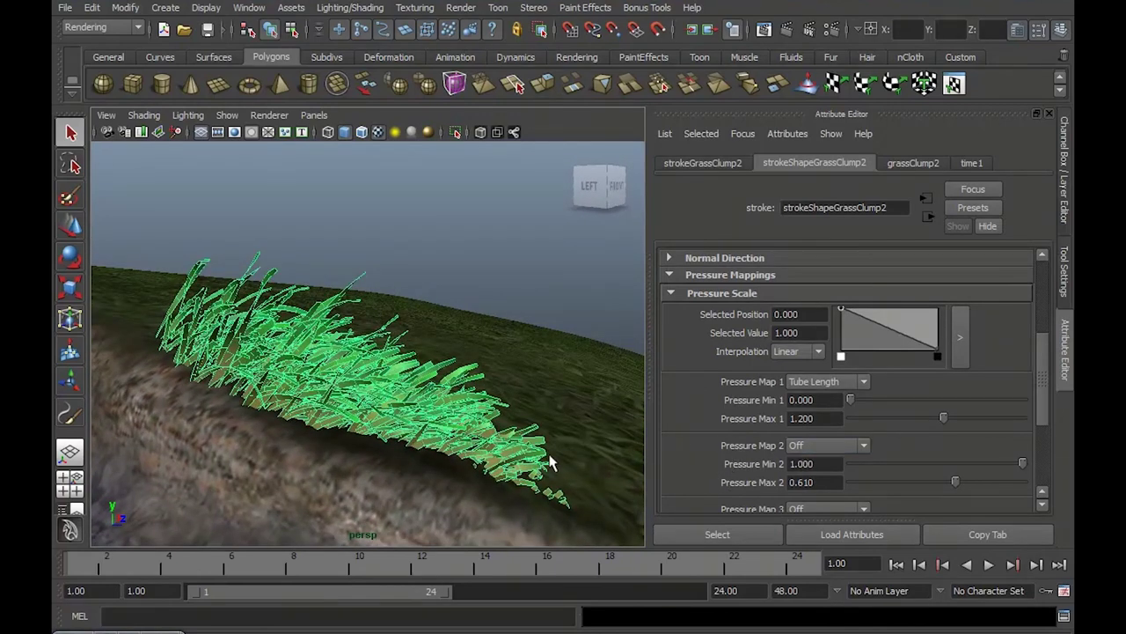
mouse_move(550, 462)
right_mouse_down("alt")
mouse_move(536, 464)
mouse_move(553, 428)
mouse_move(495, 414)
mouse_move(545, 397)
right_mouse_up("alt")
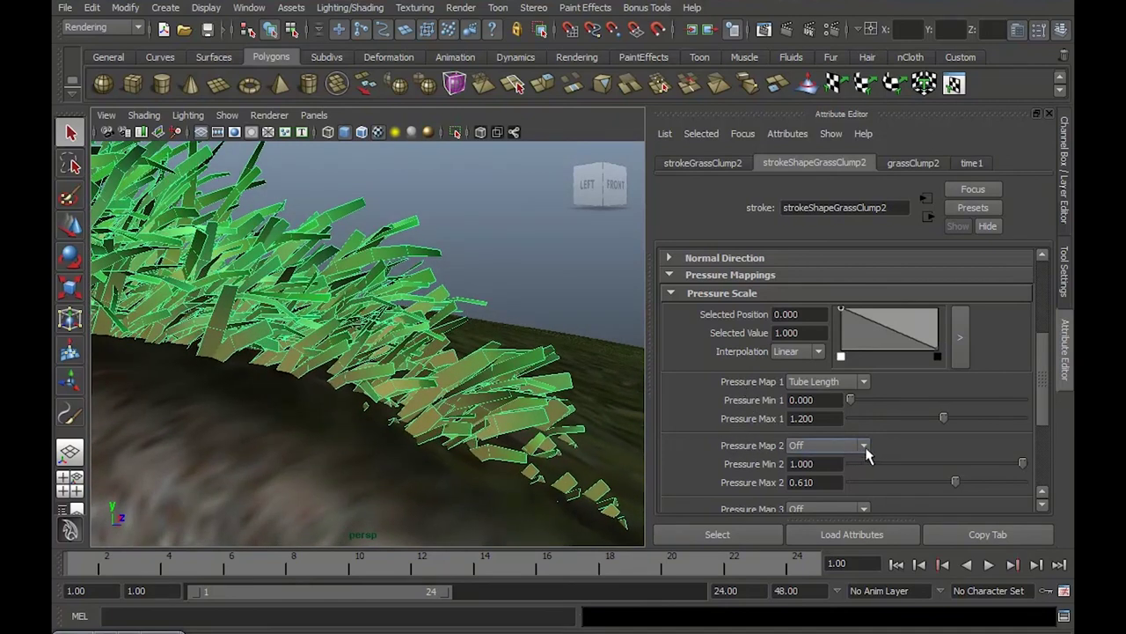
Map Pressure Map 2 to Scale, with Pressure Min 2 at 0.612 and Max 2 at 1.200.
left_click(865, 448)
left_click(828, 470)
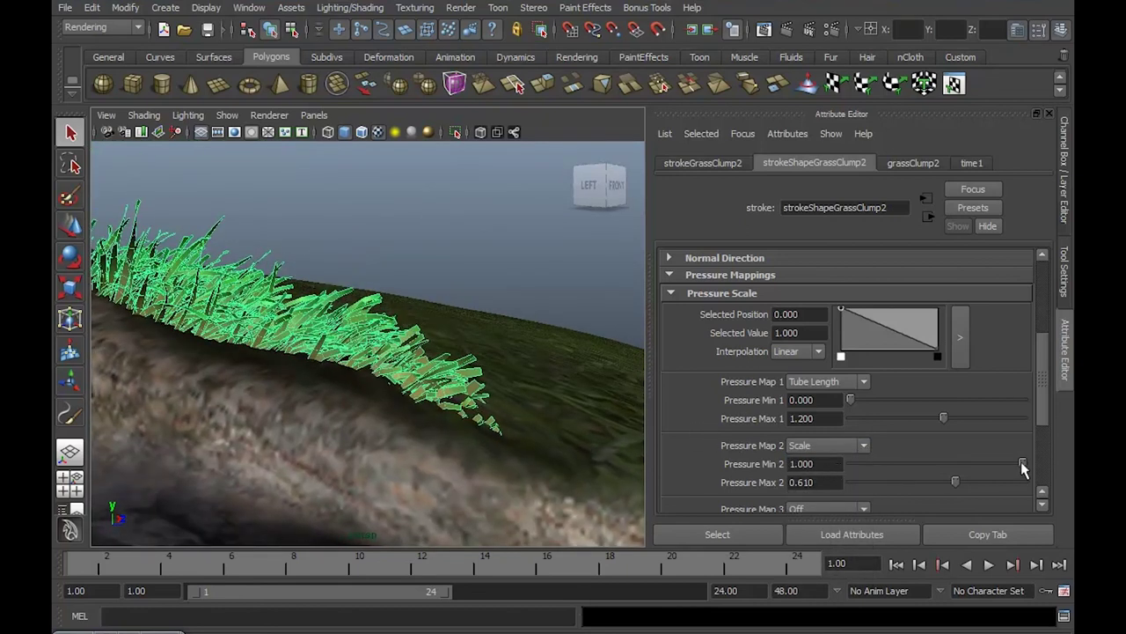
mouse_move(1022, 464)
left_mouse_down()
mouse_move(956, 463)
mouse_move(1022, 482)
left_mouse_up()
left_click_drag(467, 356, 533, 356, "alt")
double_click(827, 484)
type("1.2")
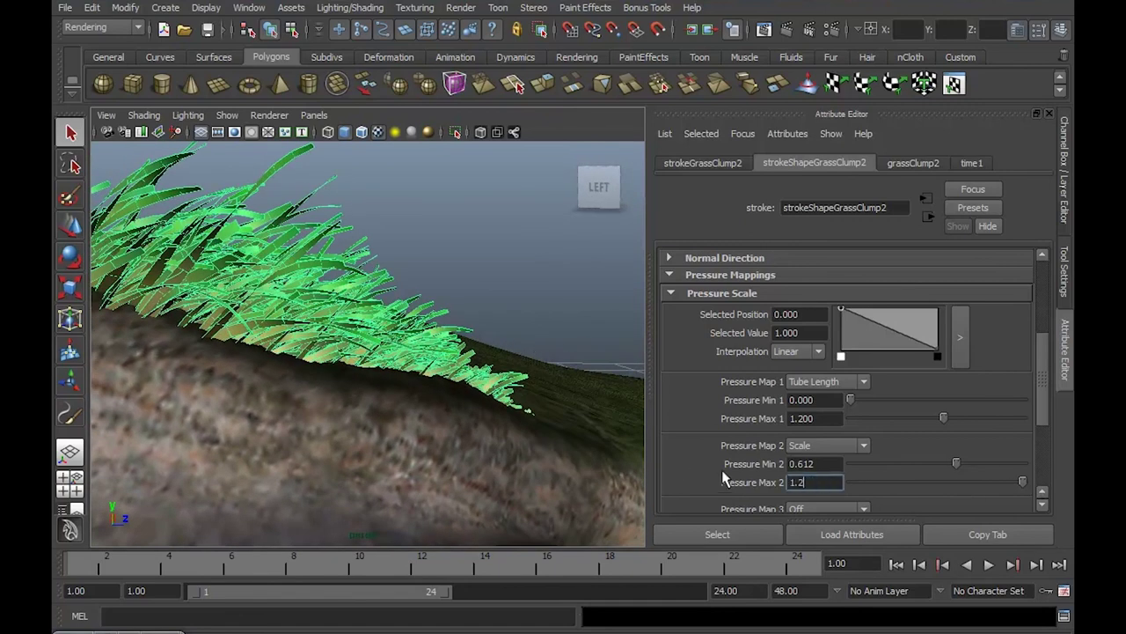
key("Return")
Orbit and dolly around the mound to review the scaled grass blades.
left_click(600, 322)
left_click_drag(600, 322, 466, 335, "alt")
right_click_drag(467, 335, 372, 291, "alt")
mouse_move(373, 291)
left_mouse_down("alt")
mouse_move(304, 291)
mouse_move(380, 293)
mouse_move(397, 312)
left_mouse_up("alt")
mouse_move(398, 313)
right_mouse_down("alt")
mouse_move(423, 322)
mouse_move(405, 322)
right_mouse_up("alt")
left_click_drag(405, 322, 573, 354)
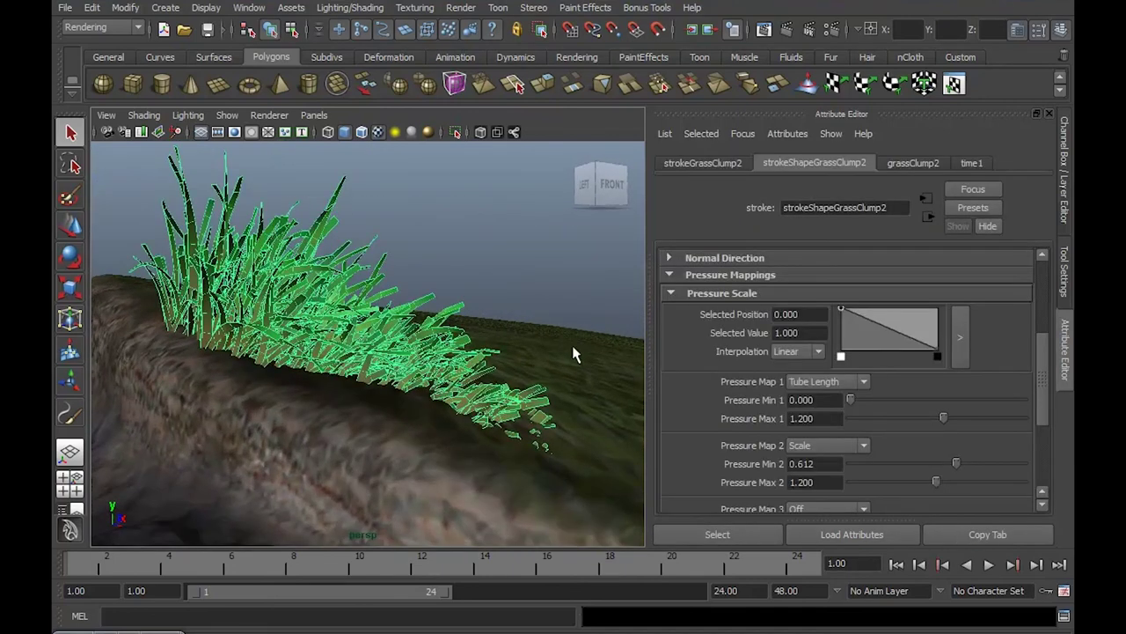
right_click_drag(605, 370, 595, 402, "alt")
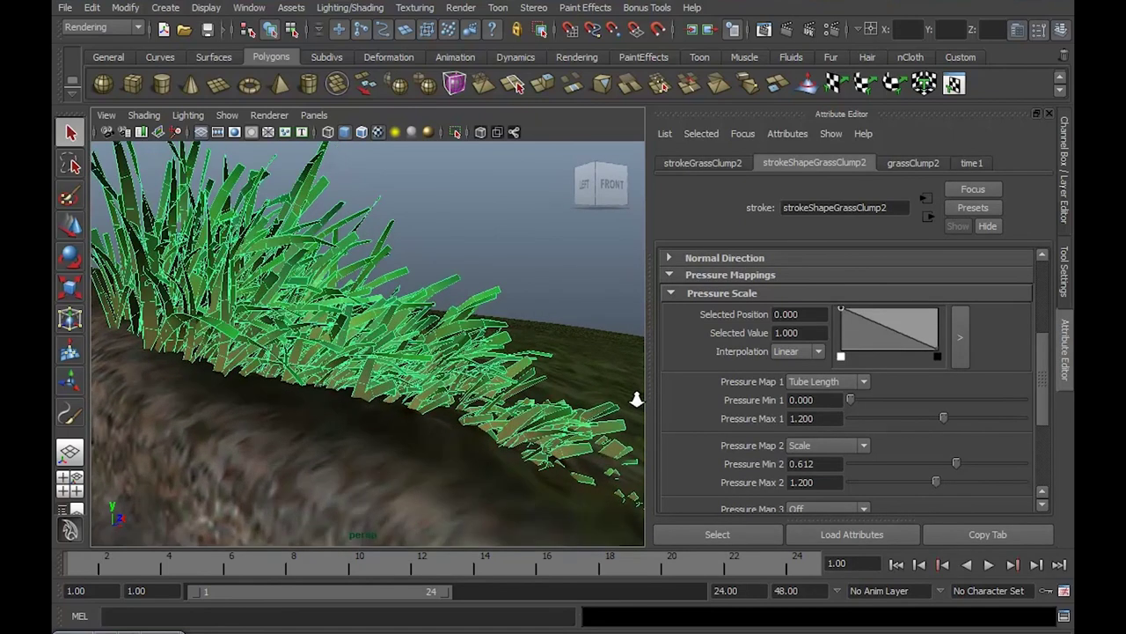
Switch Pressure Map 2 to Tube Width with Pressure Min 2 at 0.000.
left_click(865, 447)
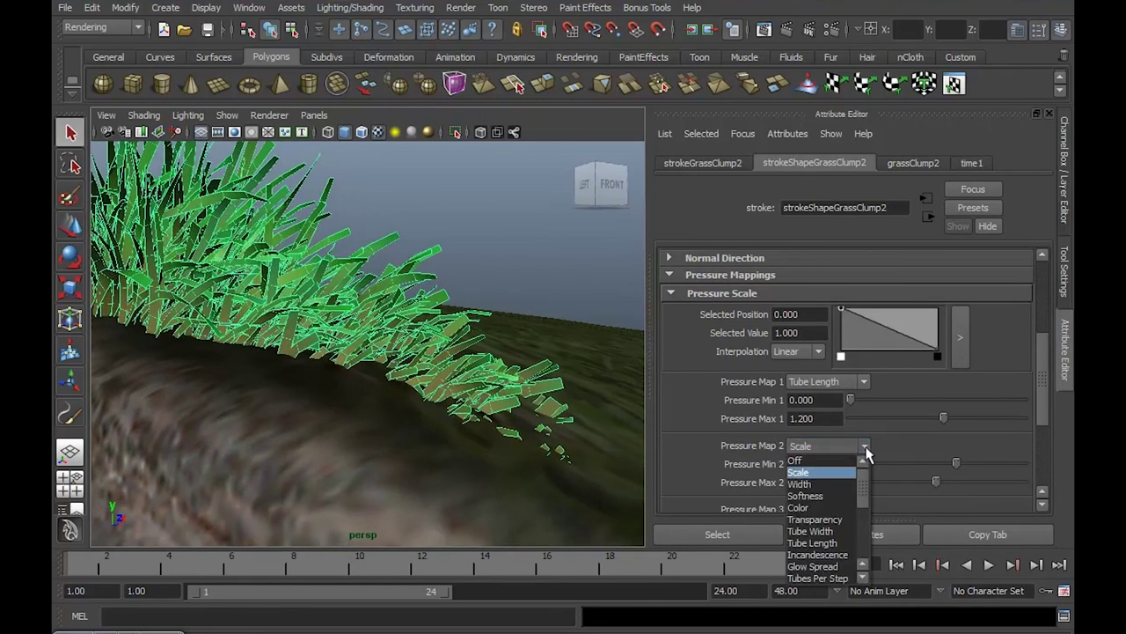
left_click(810, 530)
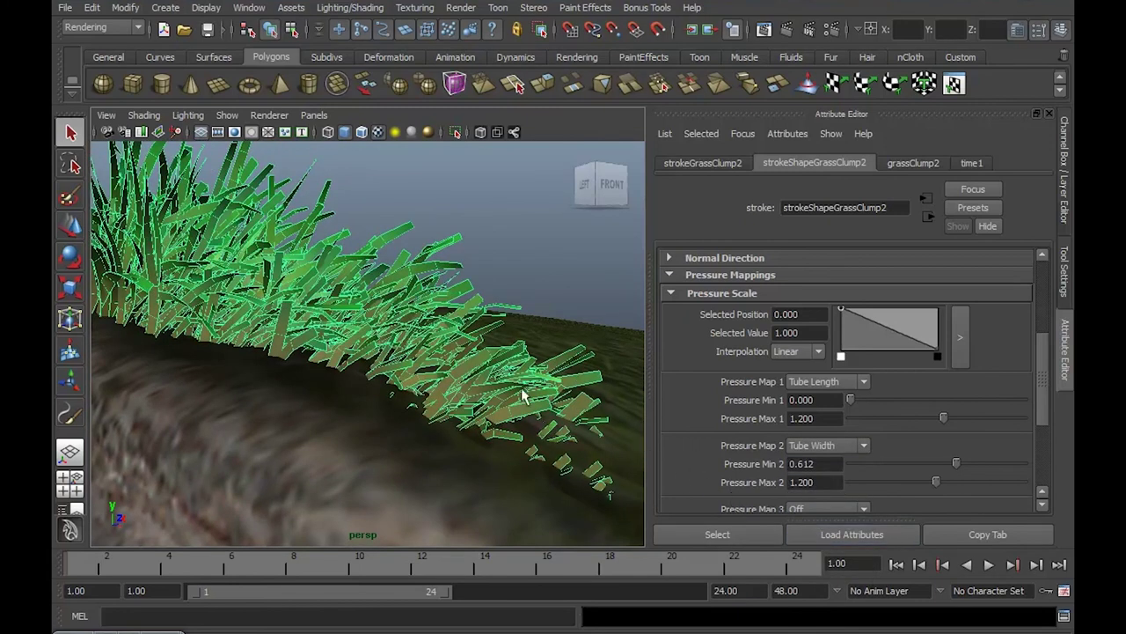
left_click_drag(954, 463, 848, 463)
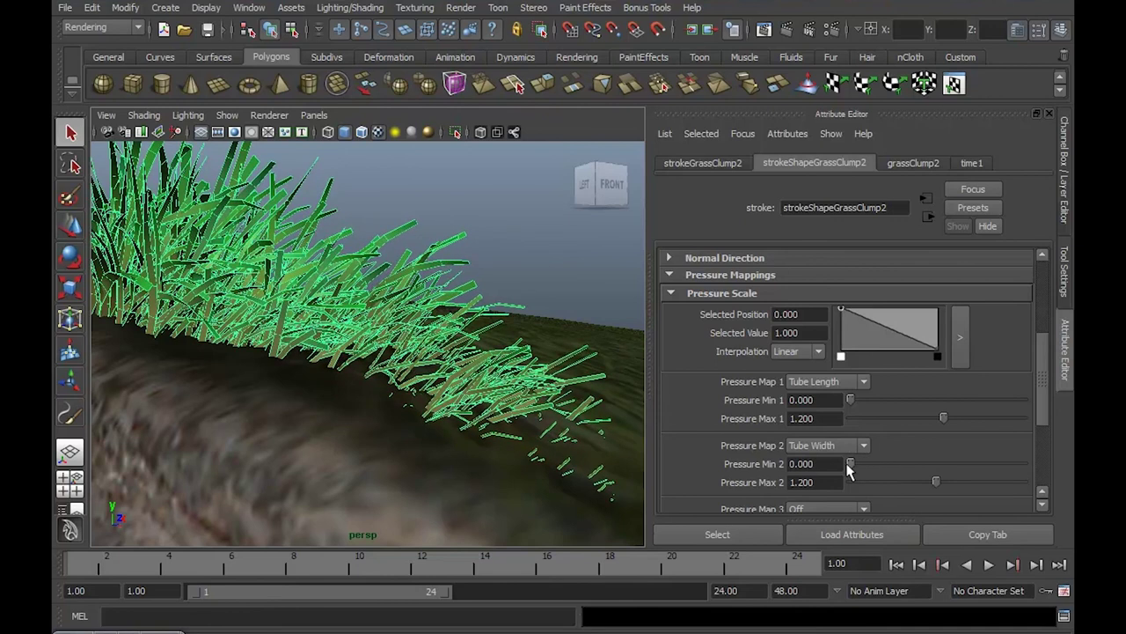
left_click(535, 281)
mouse_move(535, 281)
left_mouse_down("alt")
mouse_move(488, 285)
mouse_move(549, 300)
mouse_move(351, 276)
left_mouse_up("alt")
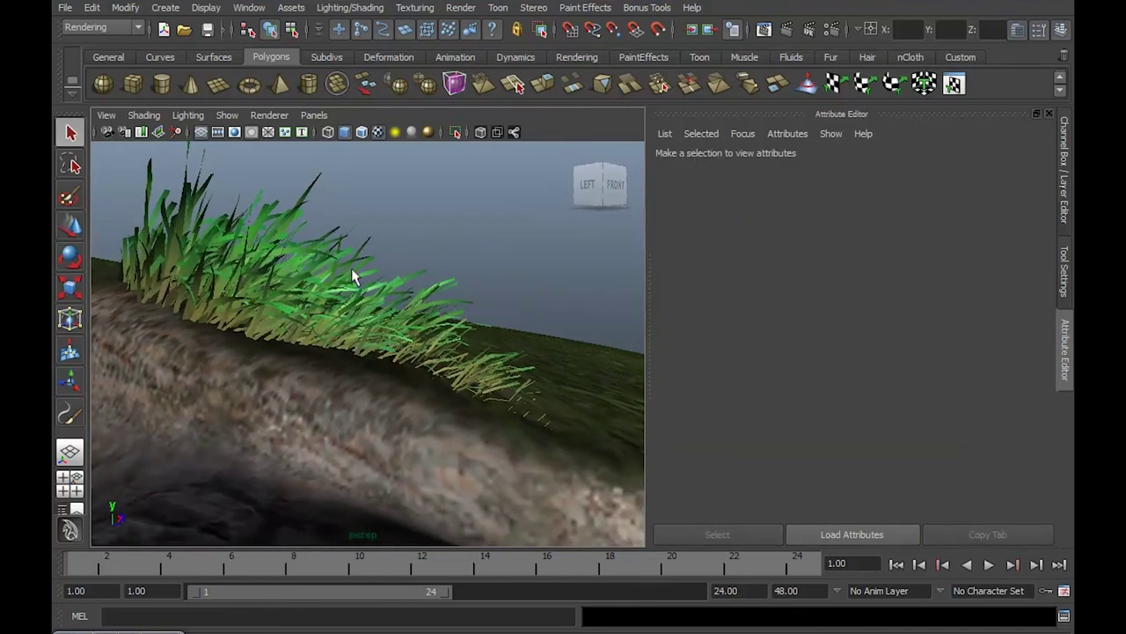
left_click(298, 251)
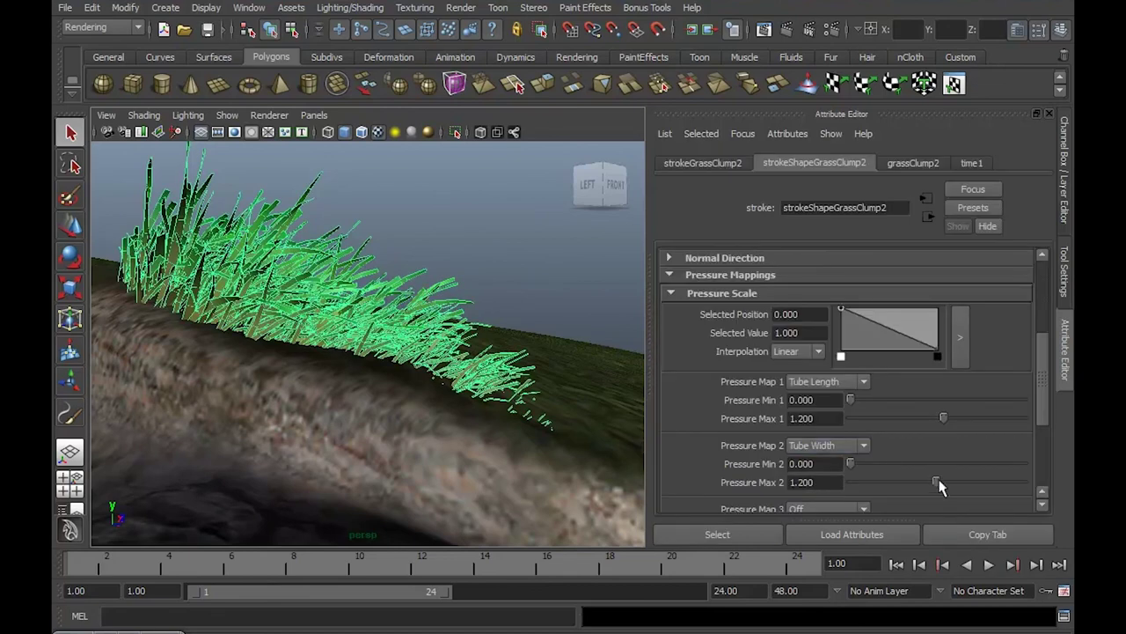
Lower Pressure Max 2 to 0.862, keeping Tube Length on Pressure Map 1.
left_click_drag(939, 486, 891, 478)
left_click(551, 305)
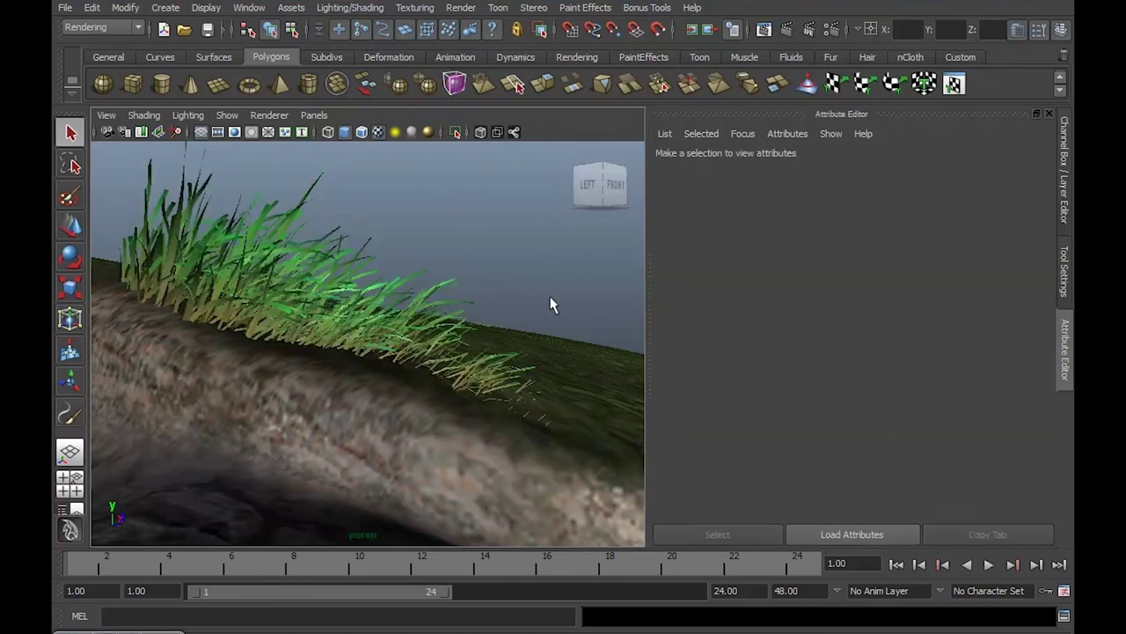
mouse_move(550, 304)
left_mouse_down("alt")
mouse_move(505, 314)
mouse_move(540, 335)
mouse_move(472, 346)
mouse_move(309, 293)
mouse_move(392, 278)
mouse_move(315, 307)
left_mouse_up("alt")
left_click(378, 315)
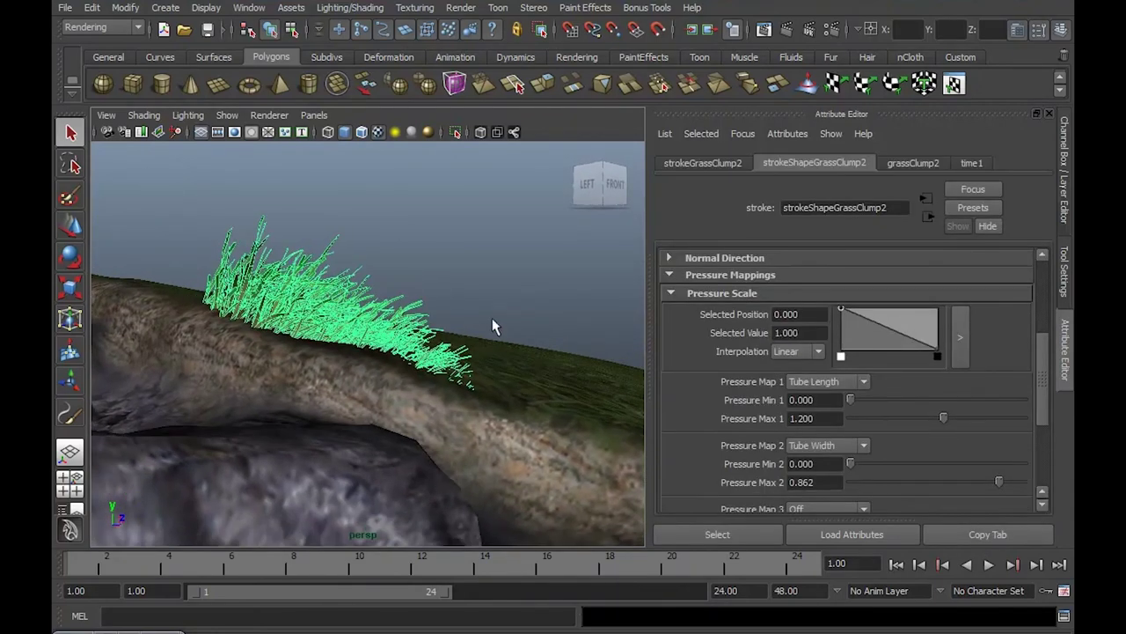
left_click(863, 382)
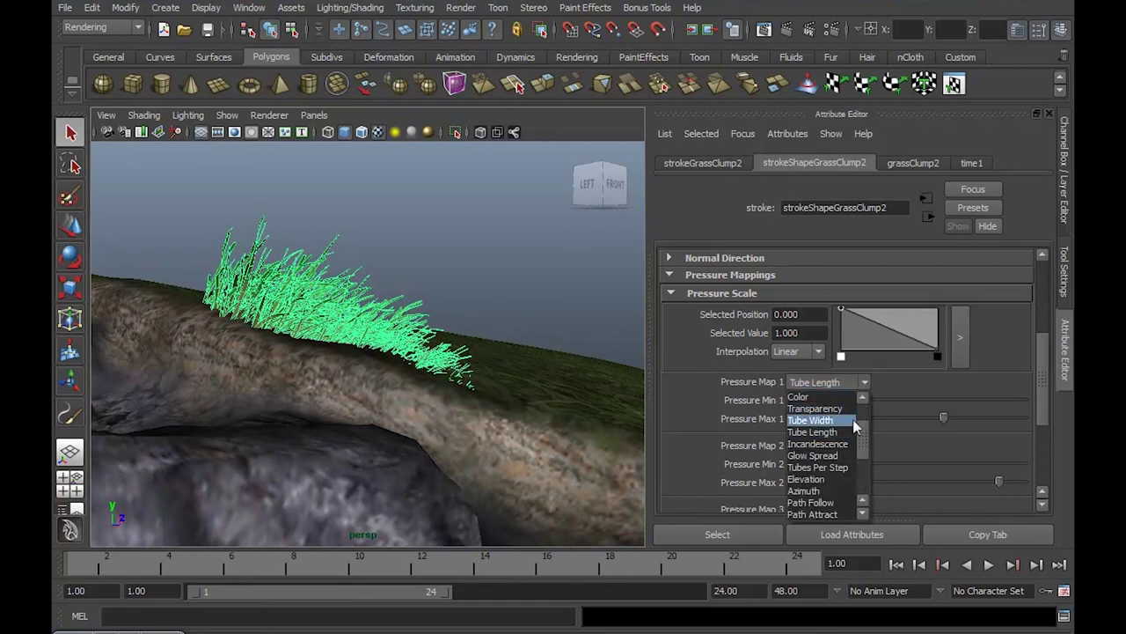
left_click(867, 388)
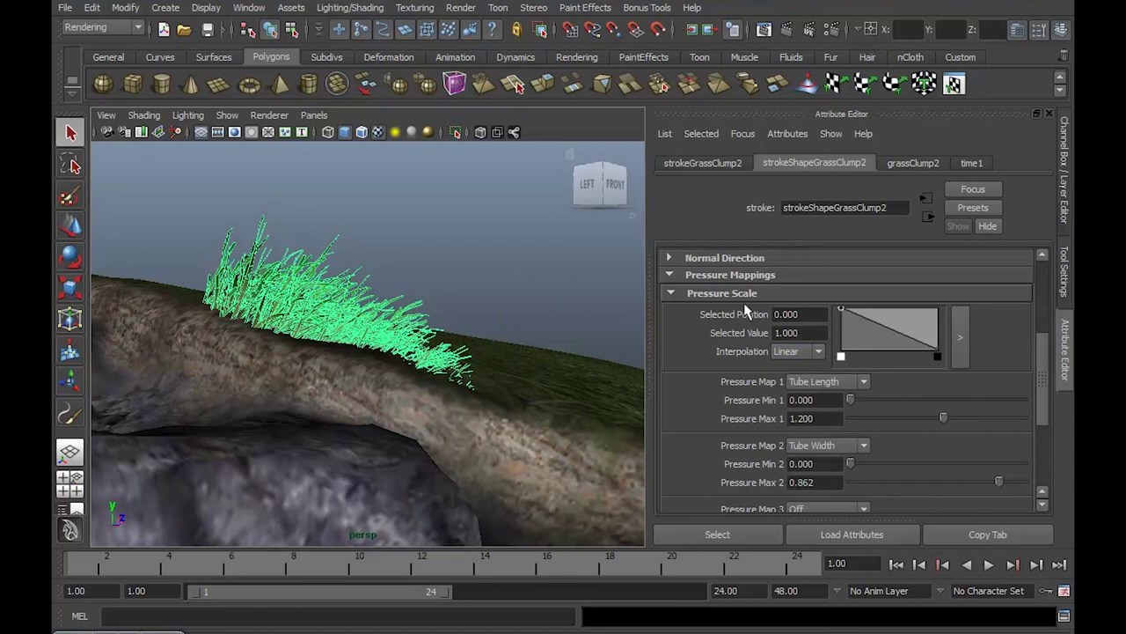
Collapse the Pressure Scale and Pressure Mappings sections, then review the grass along the bank.
left_click(667, 293)
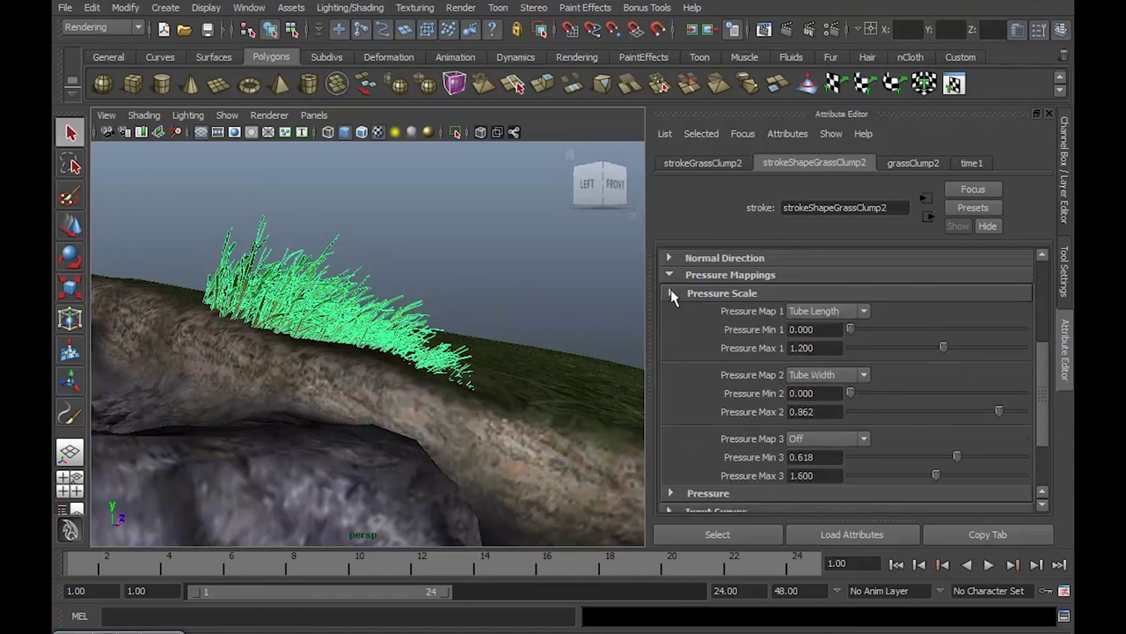
left_click(668, 276)
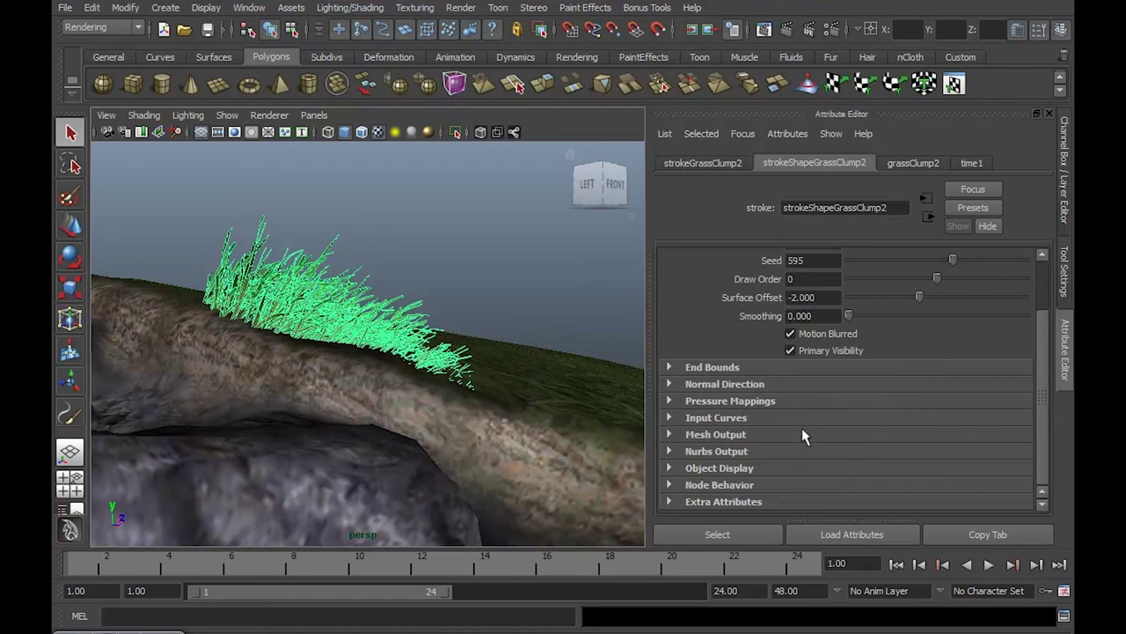
mouse_move(537, 367)
left_mouse_down("alt")
mouse_move(461, 315)
mouse_move(432, 335)
mouse_move(518, 360)
left_mouse_up("alt")
middle_click_drag(518, 360, 498, 364, "alt")
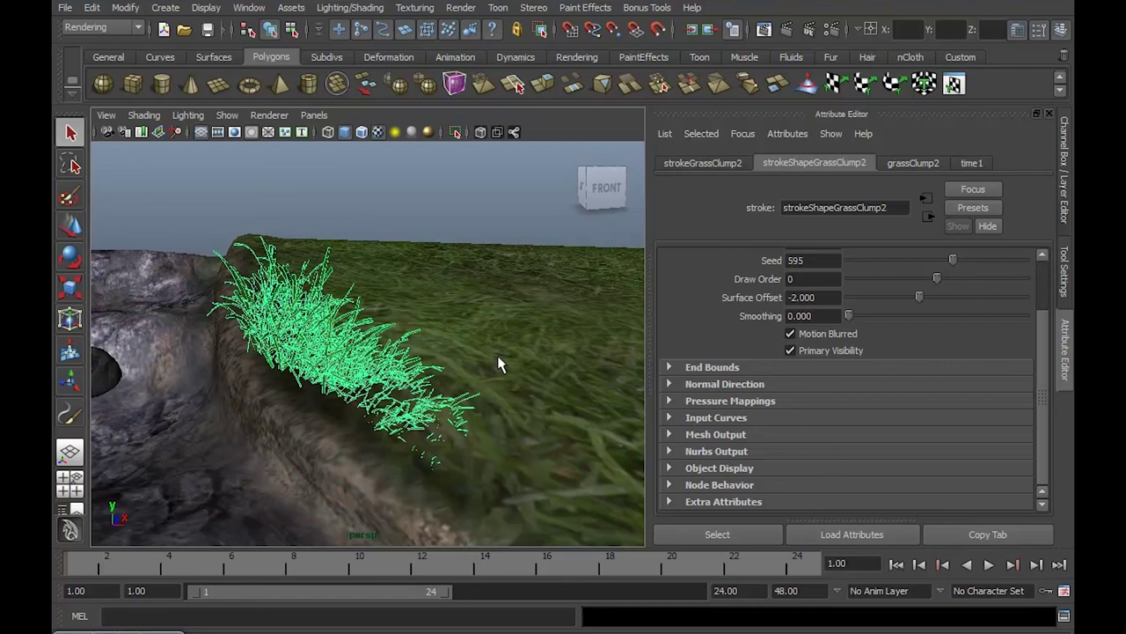
mouse_move(394, 298)
left_mouse_down("alt")
mouse_move(467, 286)
mouse_move(433, 293)
left_mouse_up("alt")
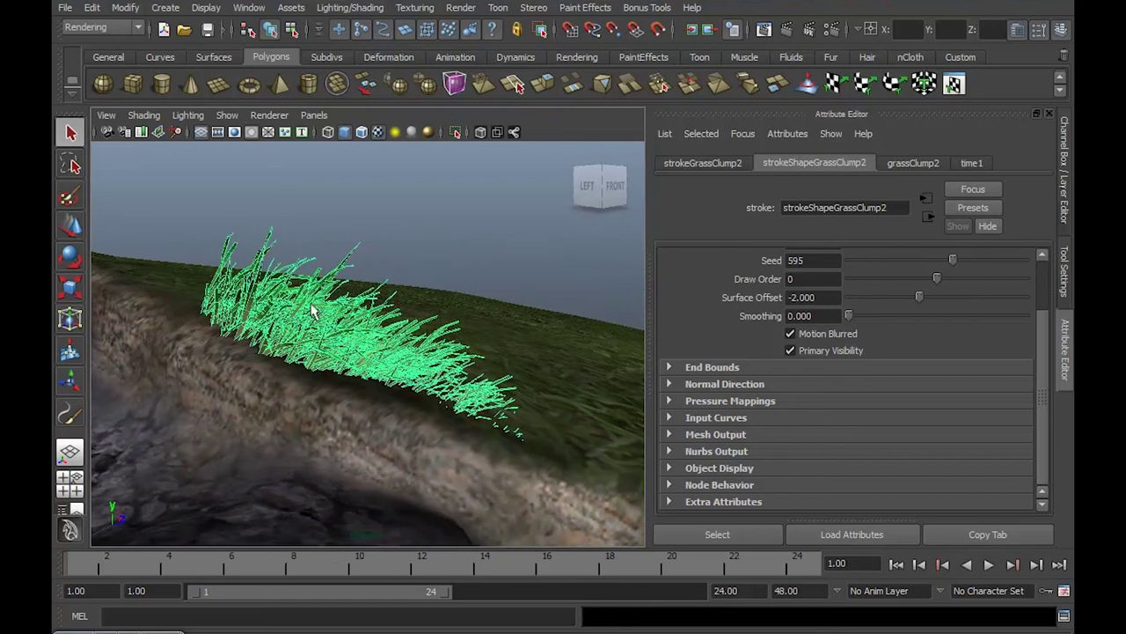
left_click_drag(313, 310, 310, 299, "alt")
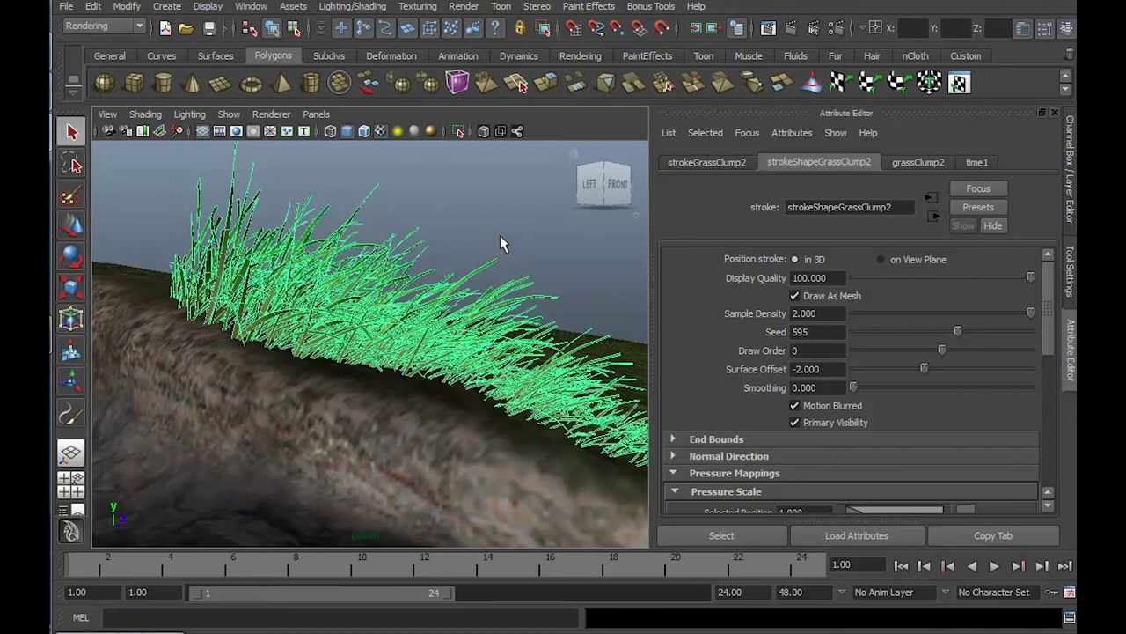
mouse_move(443, 235)
left_mouse_down("alt")
mouse_move(388, 278)
mouse_move(625, 269)
left_mouse_up("alt")
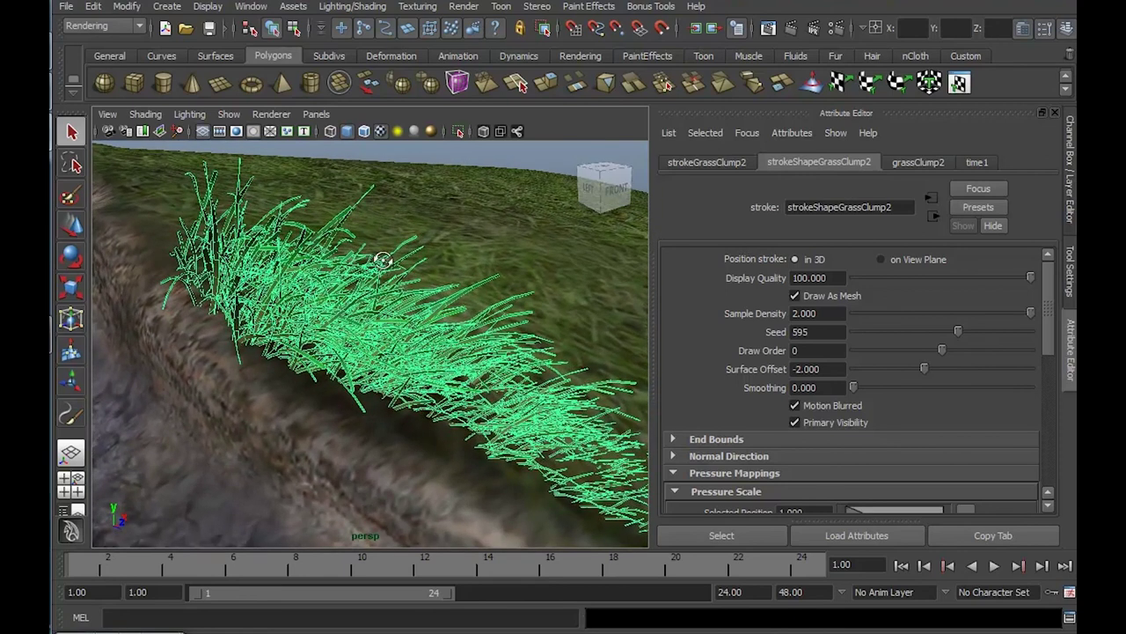
left_click_drag(383, 259, 277, 255, "alt")
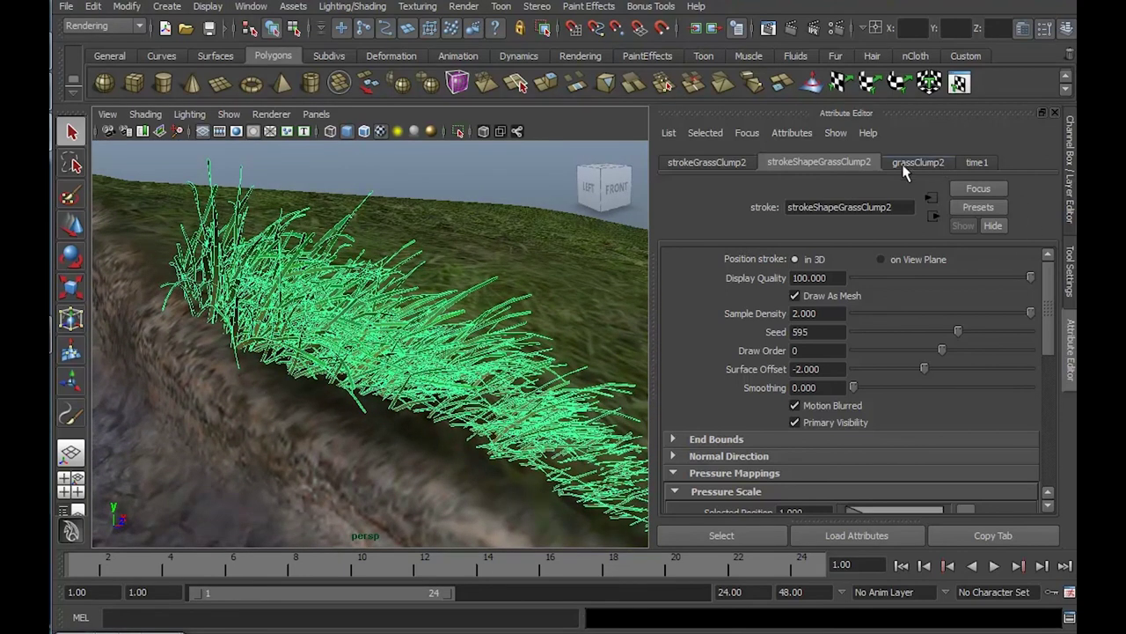
Lower the grassClump2 brush's Global Scale from 85.553 to 56.178.
left_click(915, 162)
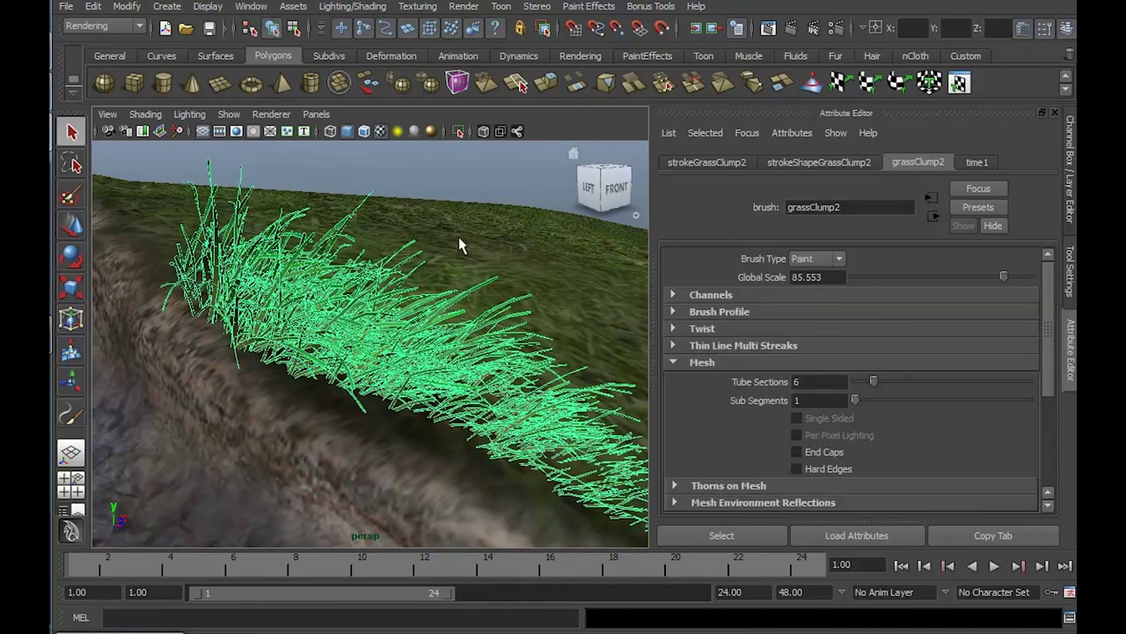
mouse_move(459, 237)
left_mouse_down("alt")
mouse_move(427, 243)
mouse_move(497, 256)
mouse_move(457, 252)
mouse_move(467, 206)
mouse_move(491, 281)
left_mouse_up("alt")
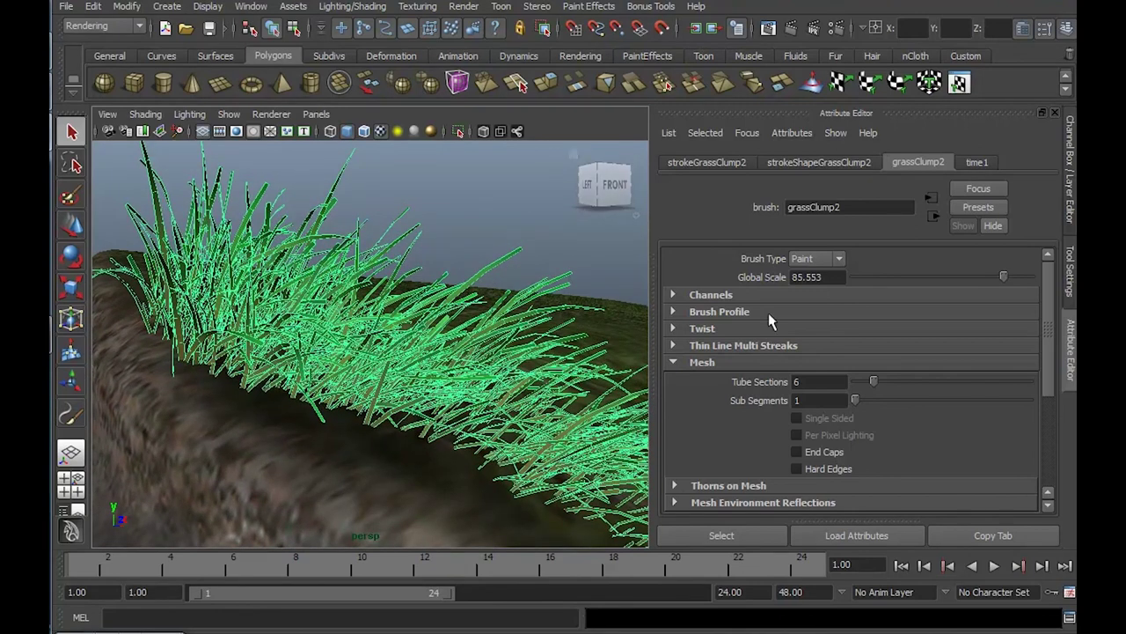
left_click(674, 362)
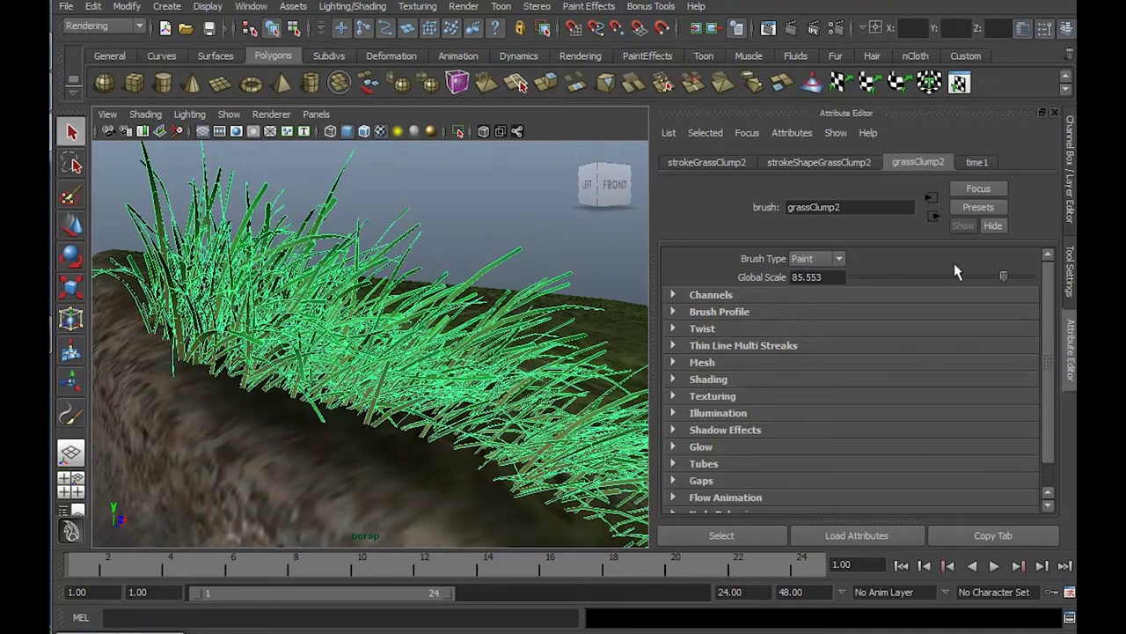
mouse_move(1005, 279)
left_mouse_down()
mouse_move(853, 274)
mouse_move(962, 273)
mouse_move(889, 276)
mouse_move(952, 276)
left_mouse_up()
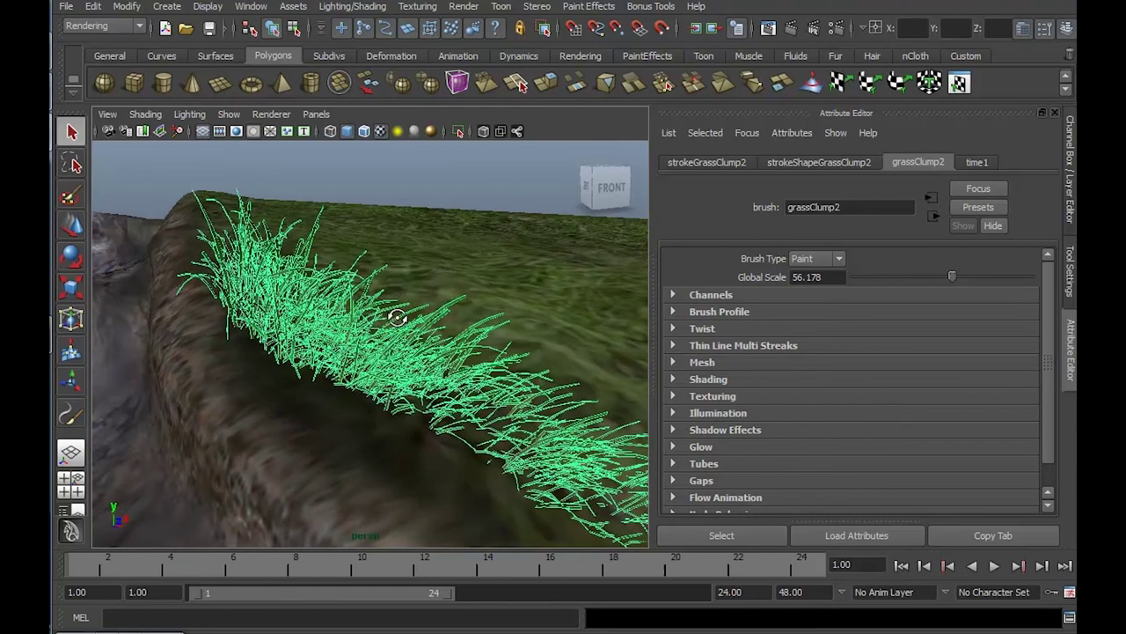
Raise the grassClump2 Brush Width to 0.500 in Brush Profile for thicker blades.
left_click(671, 313)
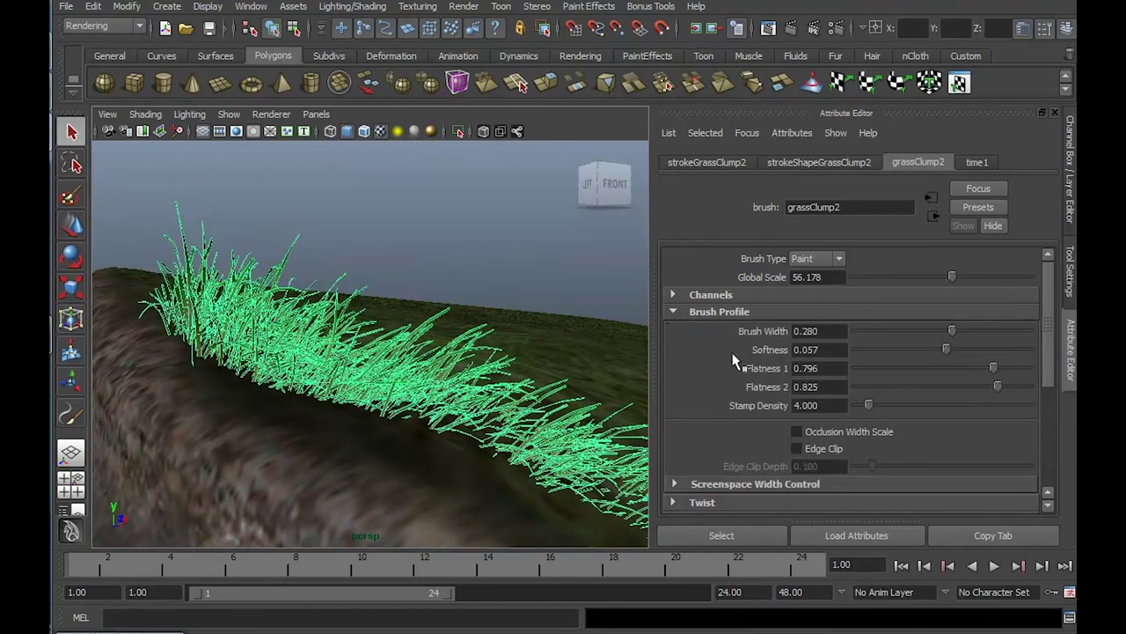
left_click_drag(410, 296, 470, 289, "alt")
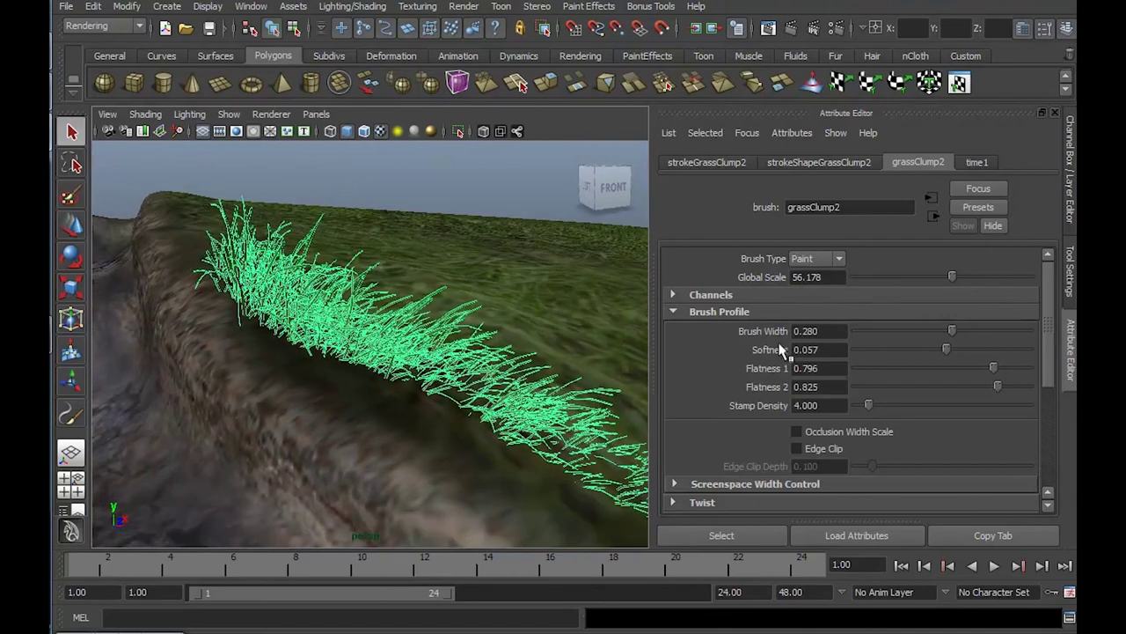
mouse_move(952, 333)
left_mouse_down()
mouse_move(938, 336)
mouse_move(965, 333)
left_mouse_up()
mouse_move(493, 335)
left_mouse_down("alt")
mouse_move(568, 334)
mouse_move(457, 299)
mouse_move(476, 286)
mouse_move(466, 326)
mouse_move(322, 331)
left_mouse_up("alt")
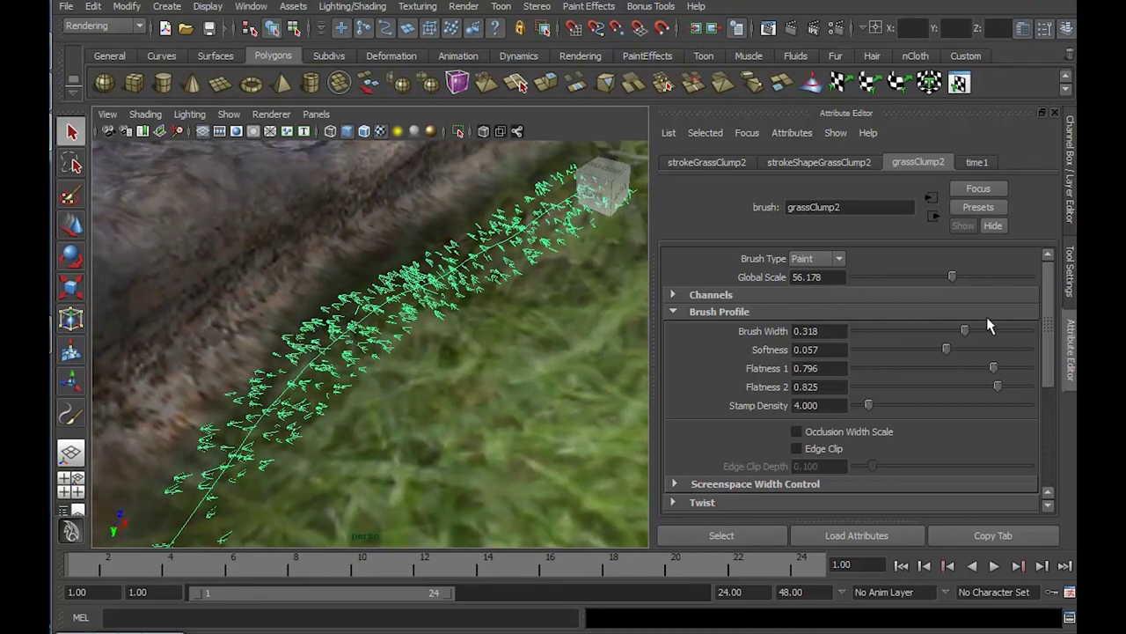
mouse_move(959, 333)
left_mouse_down()
mouse_move(1057, 326)
mouse_move(983, 329)
mouse_move(1005, 329)
left_mouse_up()
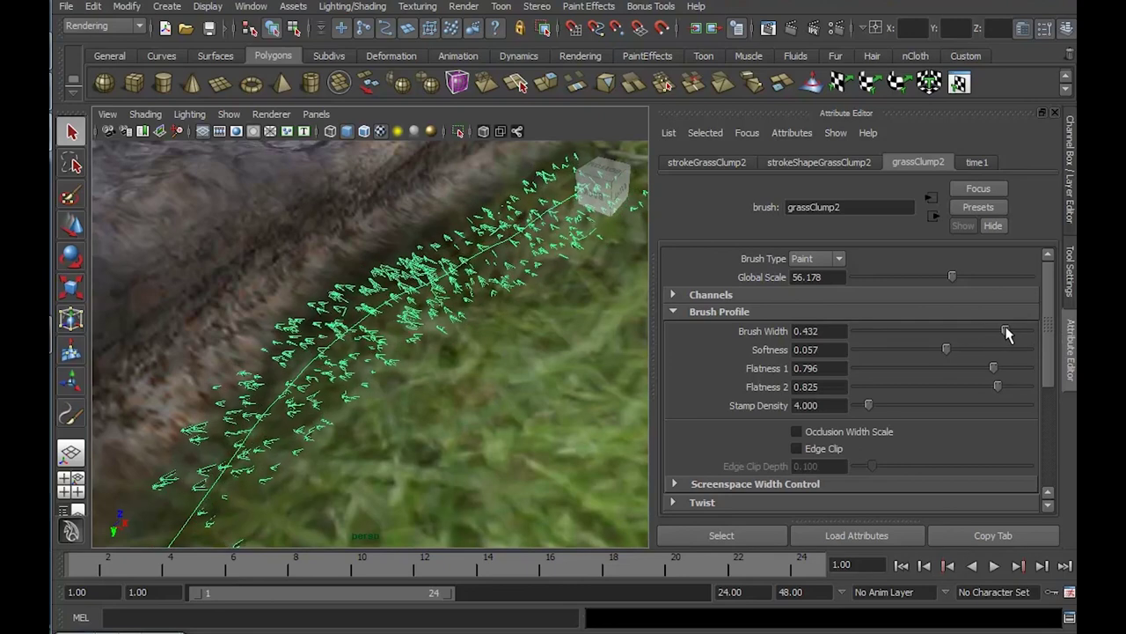
mouse_move(497, 306)
left_mouse_down("alt")
mouse_move(515, 393)
mouse_move(550, 418)
mouse_move(607, 402)
left_mouse_up("alt")
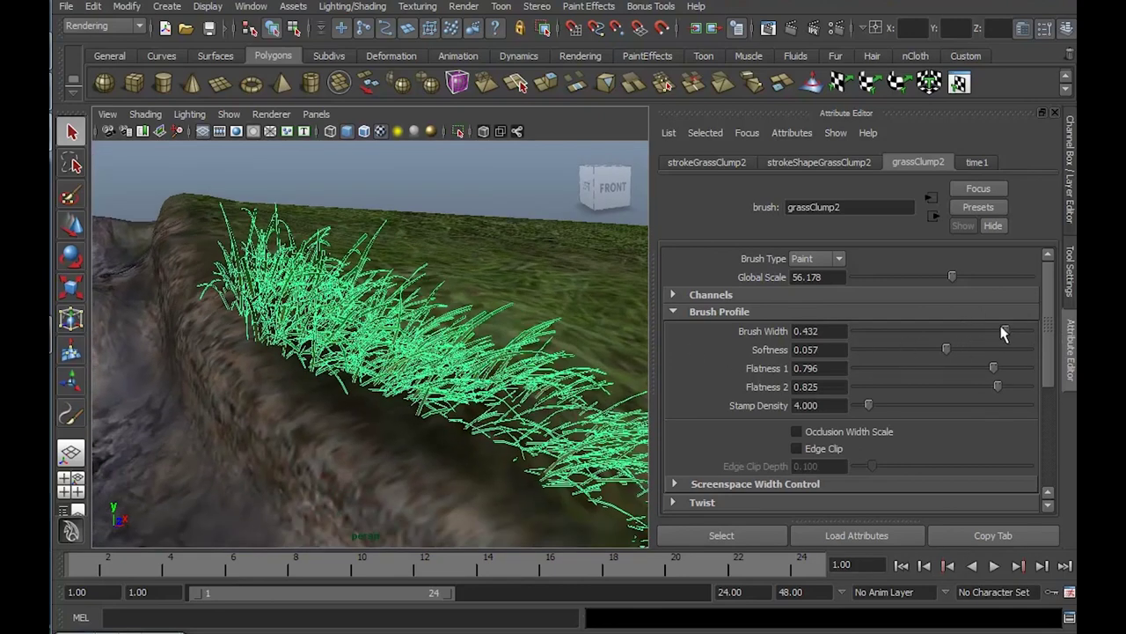
left_click_drag(1008, 331, 1032, 327)
mouse_move(492, 317)
left_mouse_down("alt")
mouse_move(497, 337)
mouse_move(401, 345)
mouse_move(440, 326)
mouse_move(431, 318)
left_mouse_up("alt")
Set the grass stroke shape's Sample Density to 5 instead of 2.
left_click(818, 162)
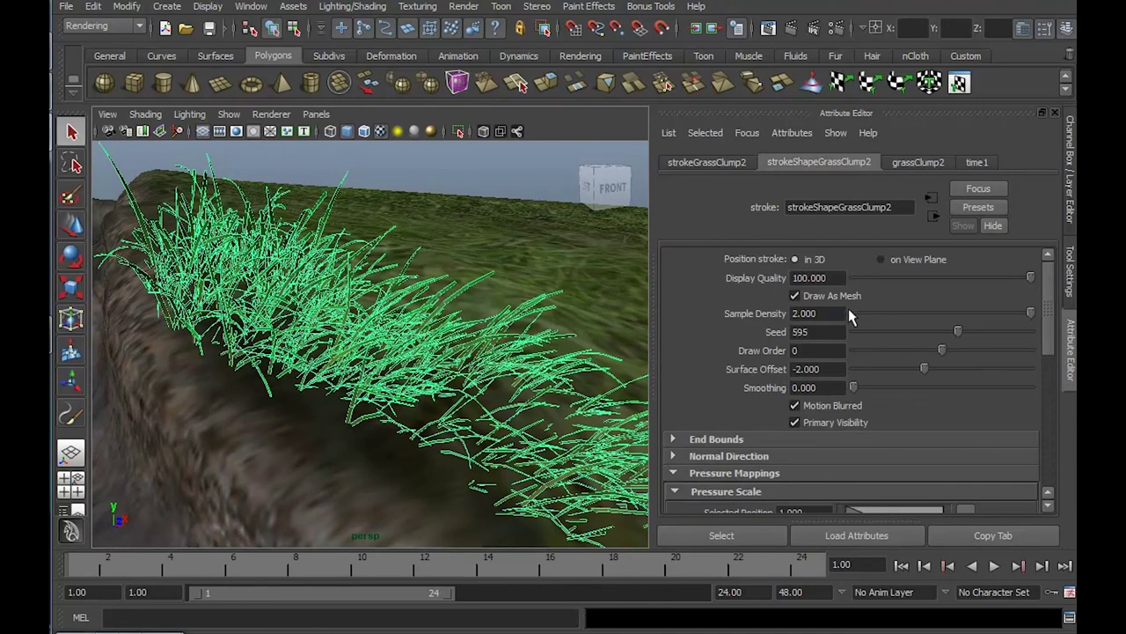
double_click(836, 313)
type("5")
key("Return")
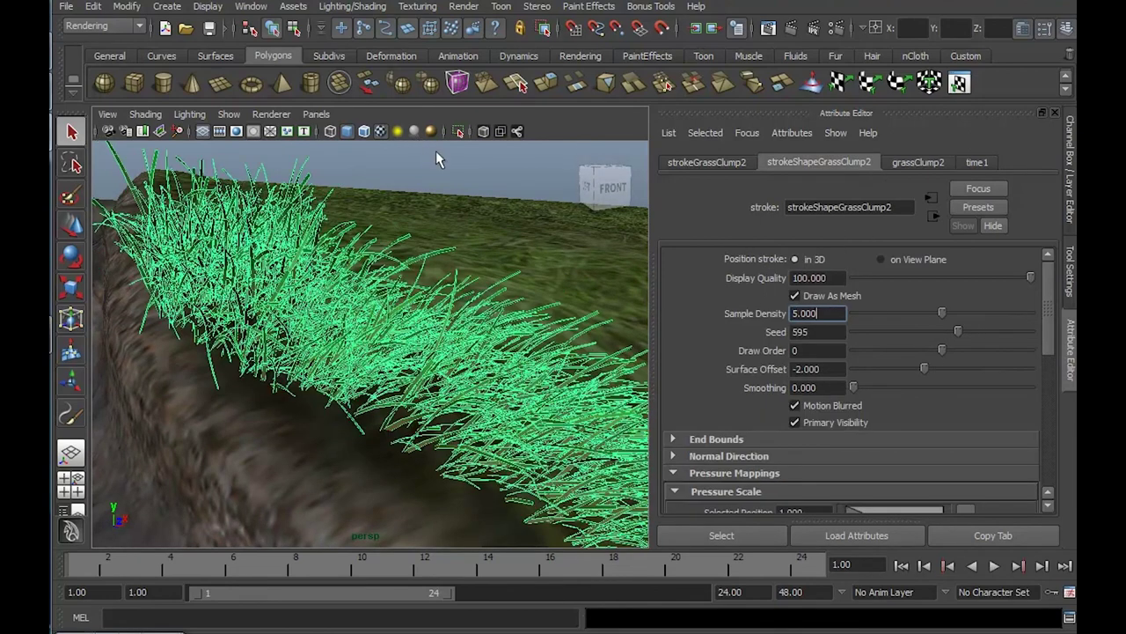
left_click(435, 159)
left_click(350, 227)
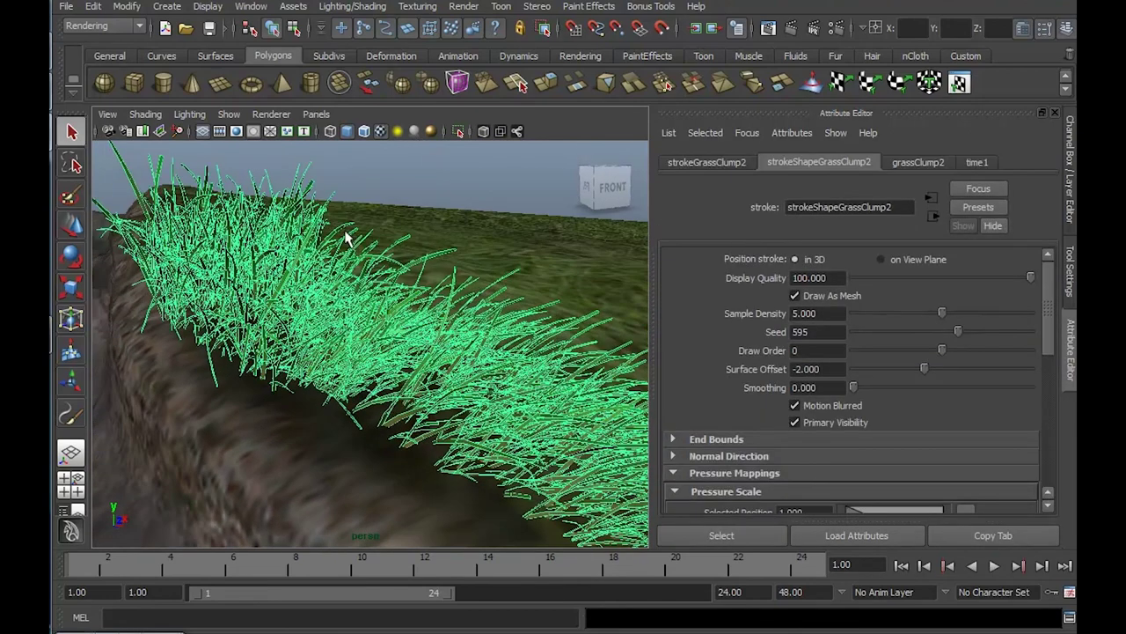
left_click_drag(346, 237, 432, 234, "alt")
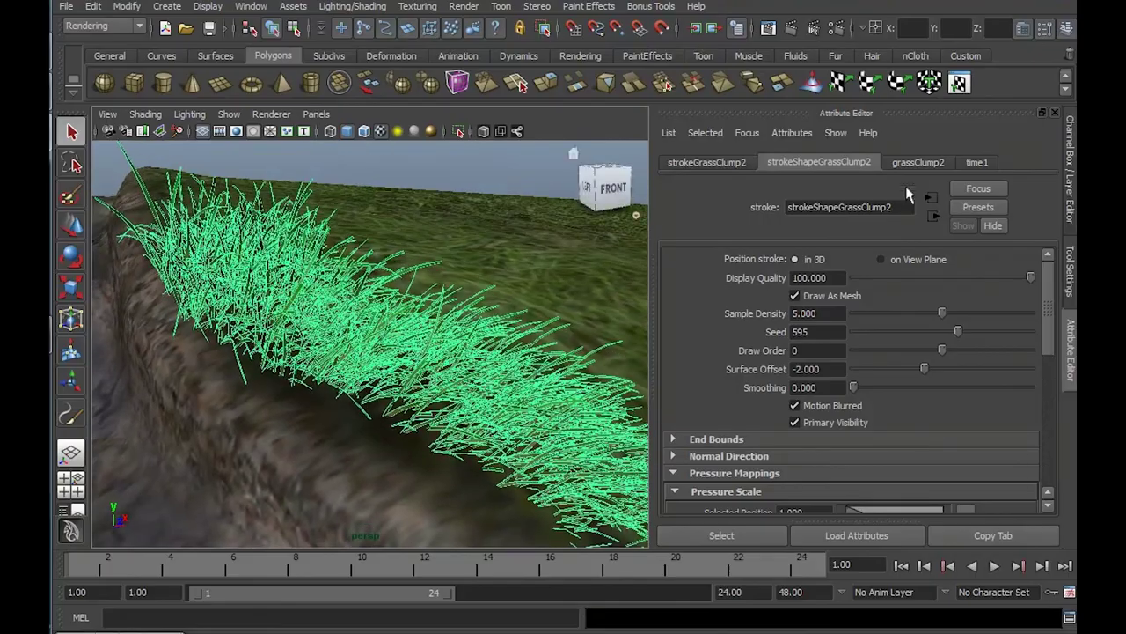
left_click(918, 162)
Set Flatness 1 to 0.267 and Flatness 2 to 1.000 for rounder blades.
mouse_move(532, 252)
right_mouse_down("alt")
mouse_move(524, 352)
mouse_move(465, 271)
right_mouse_up("alt")
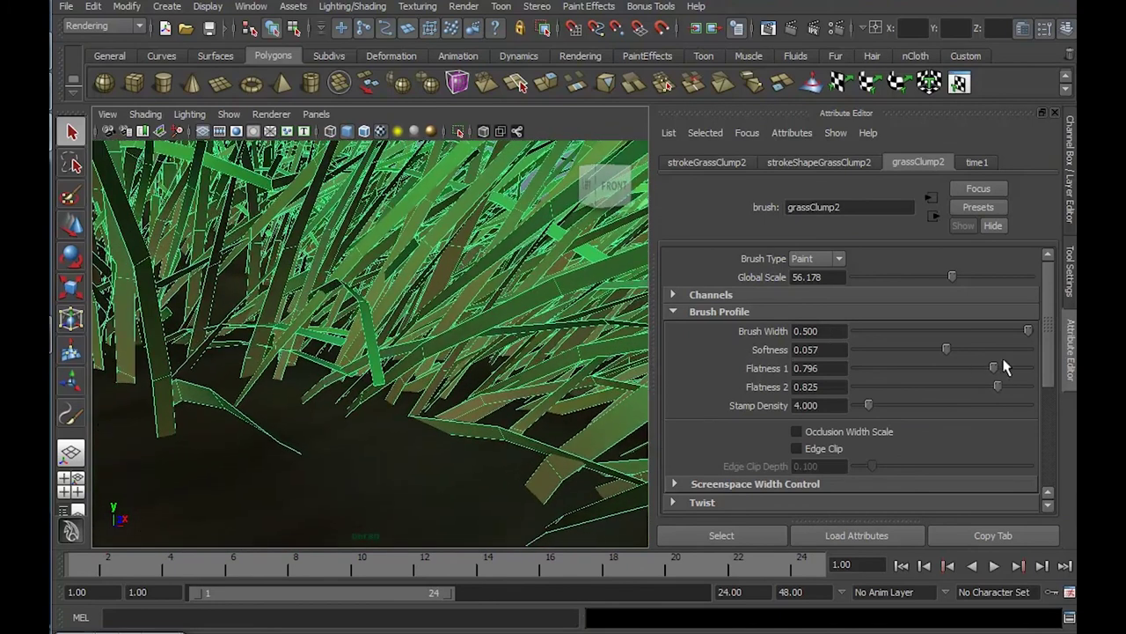
left_click_drag(995, 374, 901, 374)
mouse_move(624, 390)
right_mouse_down("alt")
mouse_move(431, 352)
mouse_move(446, 352)
right_mouse_up("alt")
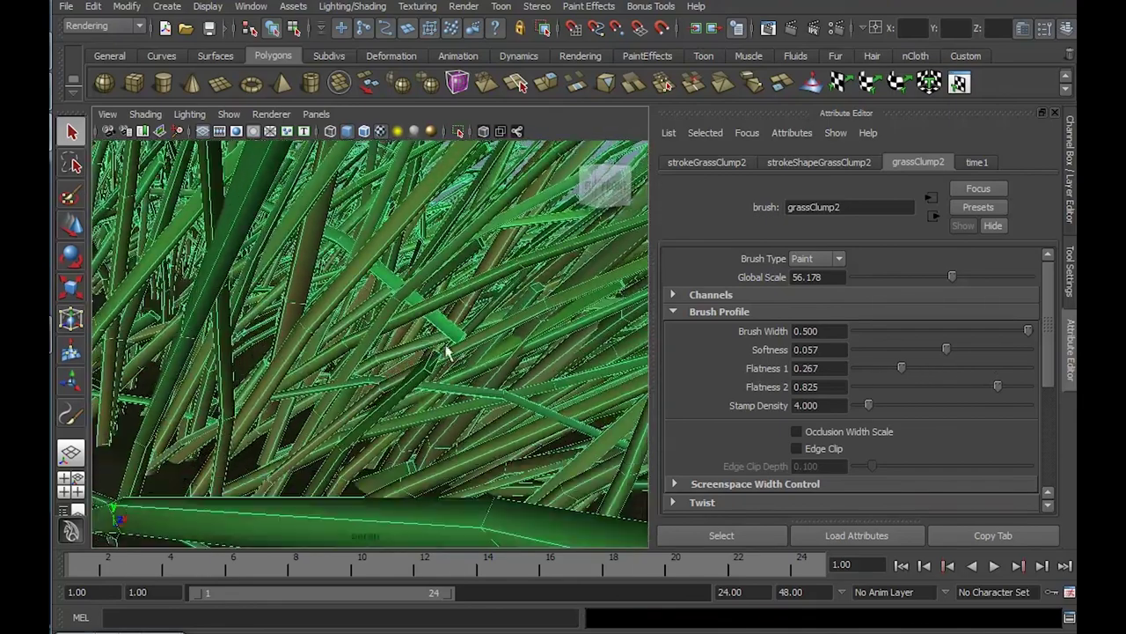
mouse_move(446, 352)
left_mouse_down("alt")
mouse_move(440, 340)
mouse_move(458, 346)
mouse_move(427, 293)
mouse_move(443, 299)
left_mouse_up("alt")
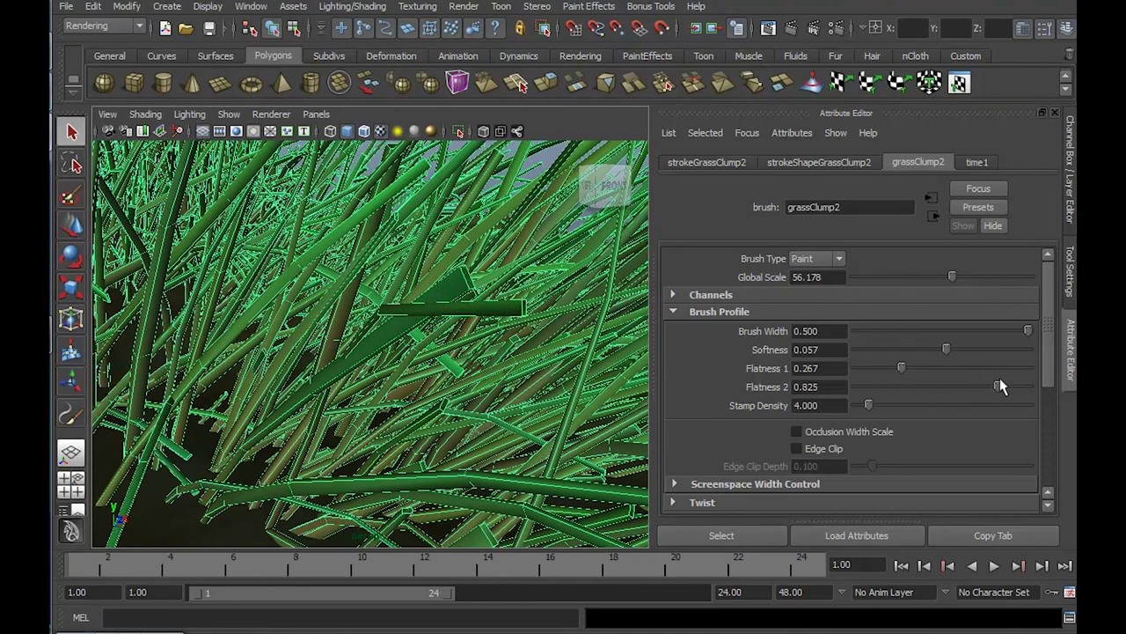
left_click_drag(996, 387, 1038, 386)
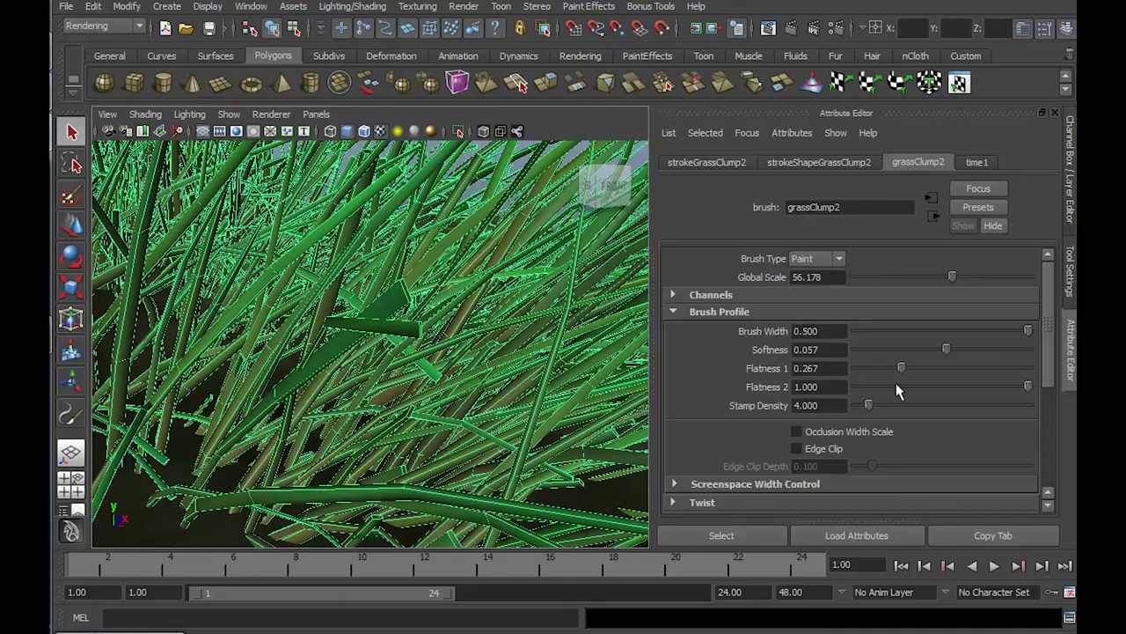
Zoom in and out to inspect the rounder blades, then collapse Brush Profile.
scroll(361, 337, "down", 1)
scroll(374, 330, "down", 1)
scroll(374, 330, "down", 1)
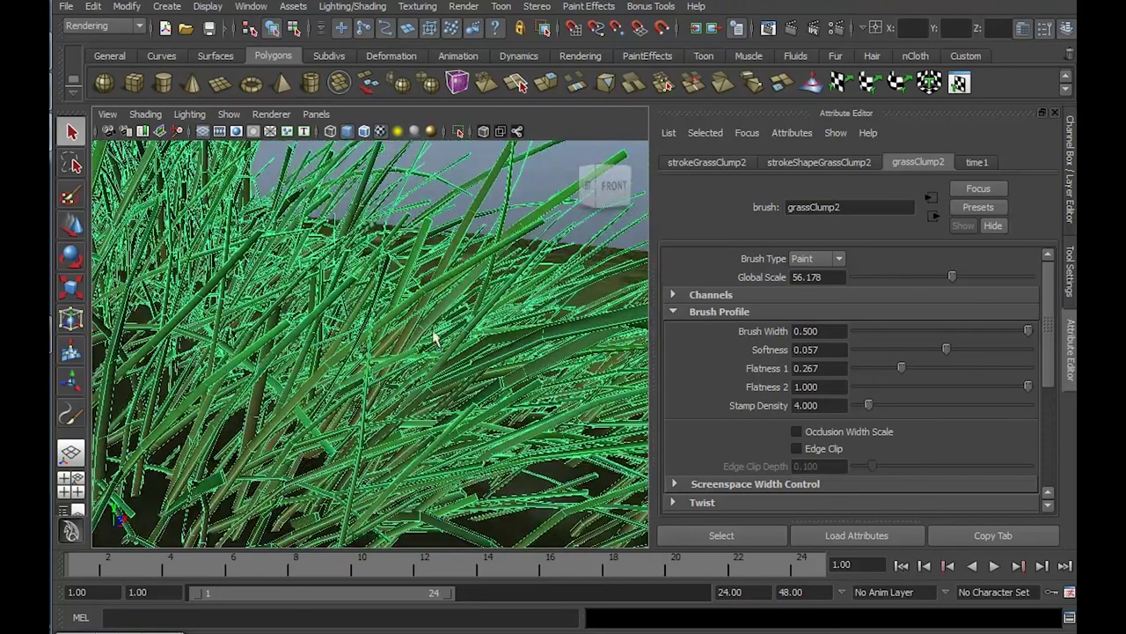
scroll(401, 361, "down", 1)
scroll(536, 282, "up", 1)
scroll(516, 314, "up", 2)
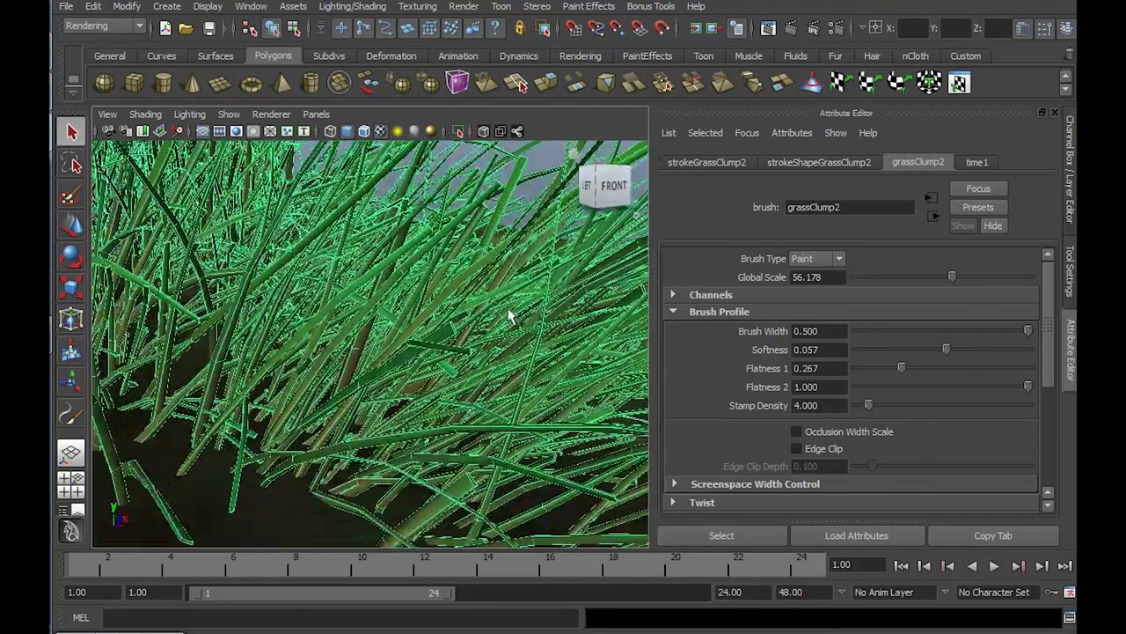
scroll(486, 360, "up", 2)
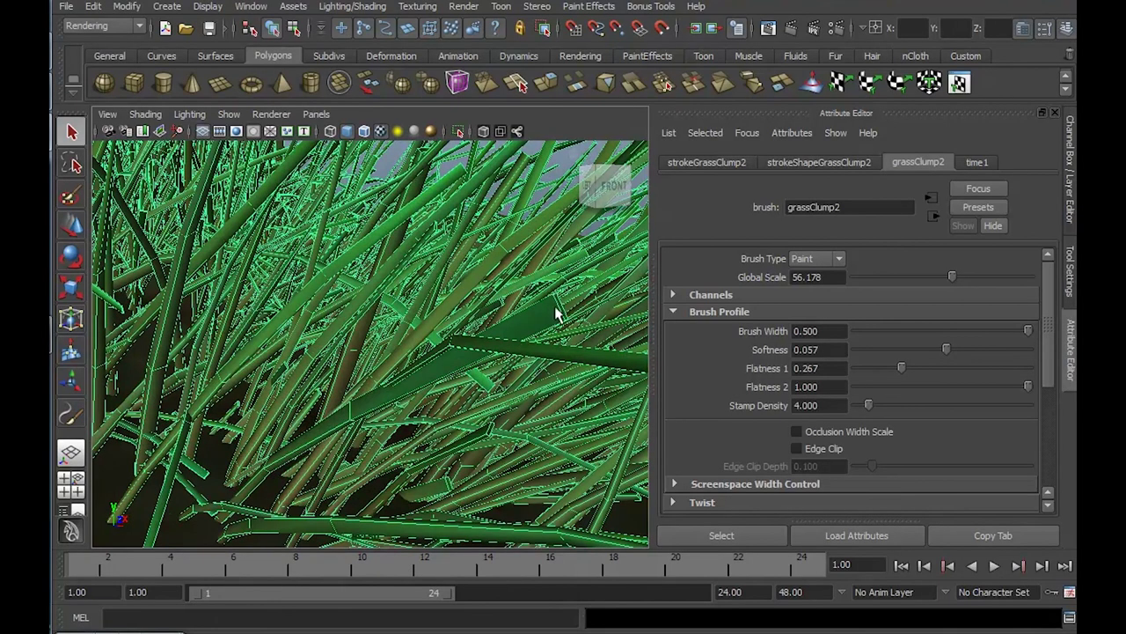
scroll(528, 312, "down", 2)
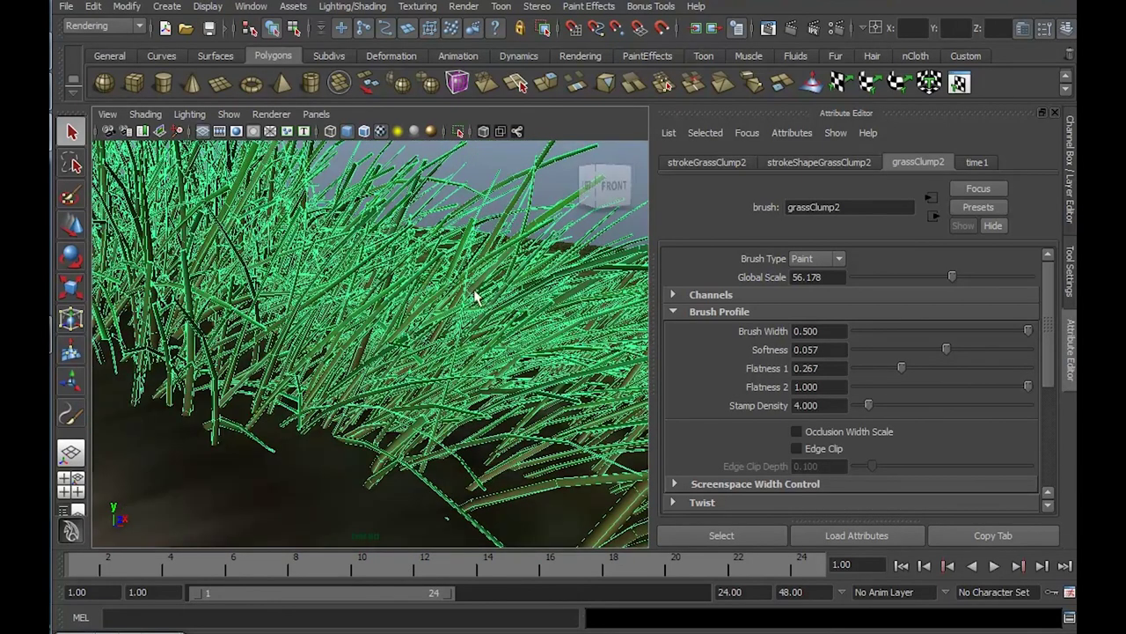
scroll(440, 317, "up", 1)
scroll(413, 332, "down", 1)
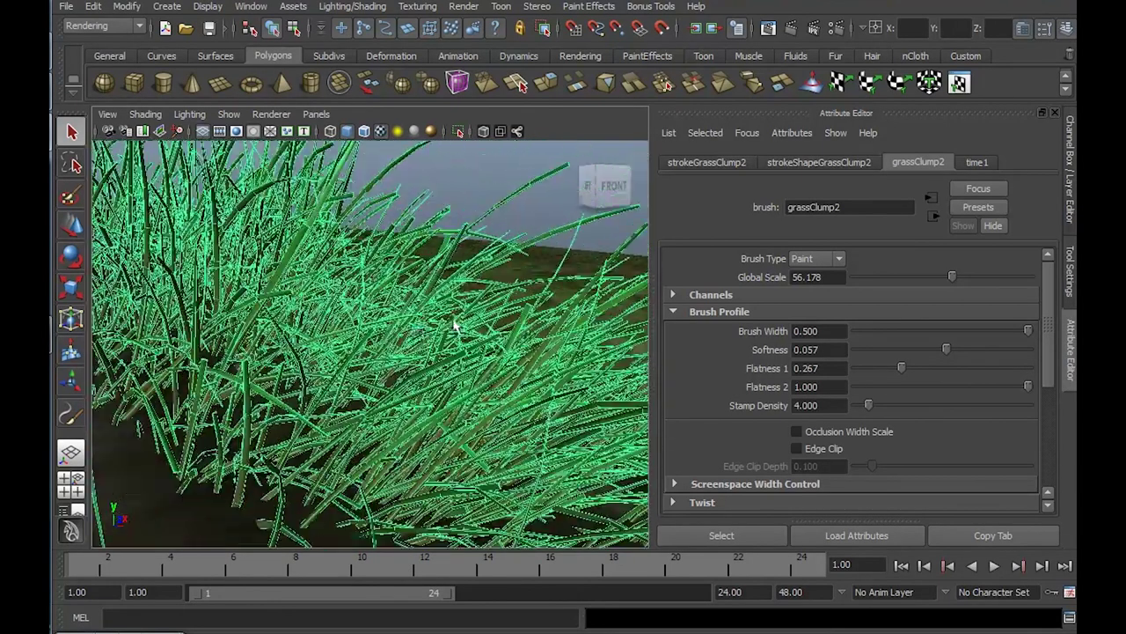
scroll(456, 325, "up", 1)
scroll(357, 241, "down", 1)
scroll(527, 425, "down", 1)
scroll(528, 425, "up", 1)
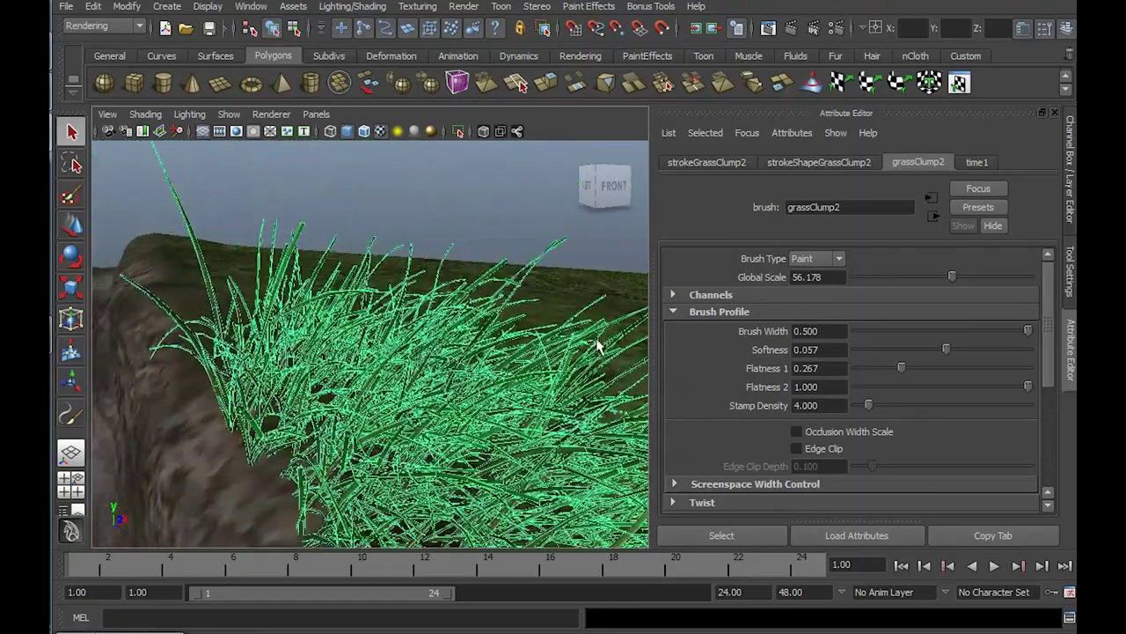
scroll(458, 370, "up", 1)
scroll(398, 325, "up", 1)
scroll(279, 219, "up", 1)
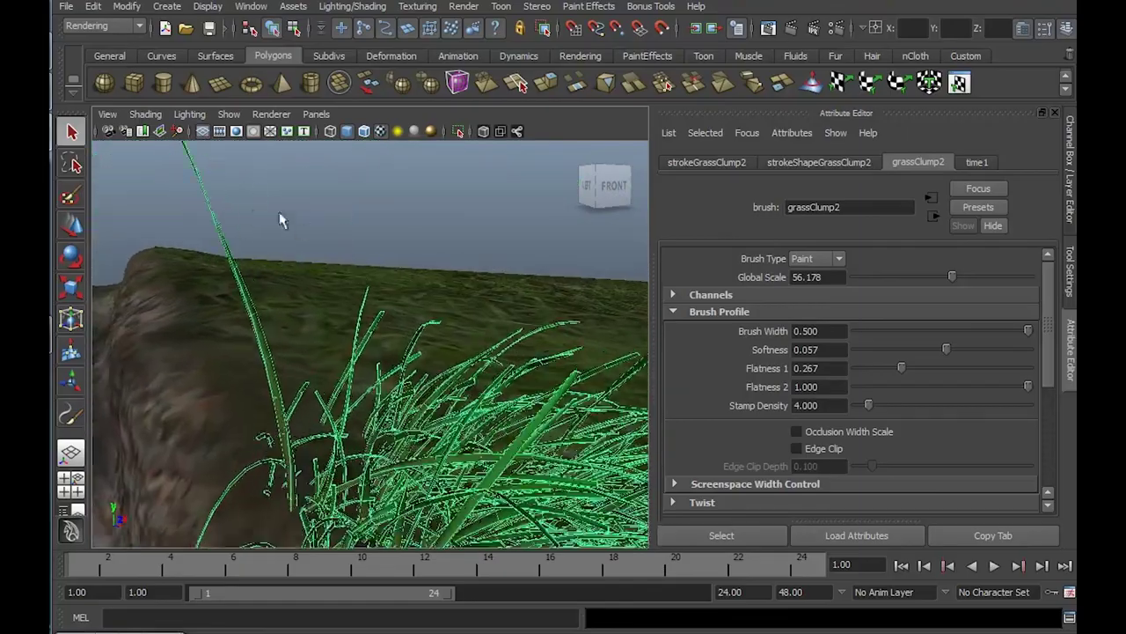
scroll(382, 330, "up", 1)
scroll(147, 182, "down", 1)
scroll(390, 364, "down", 1)
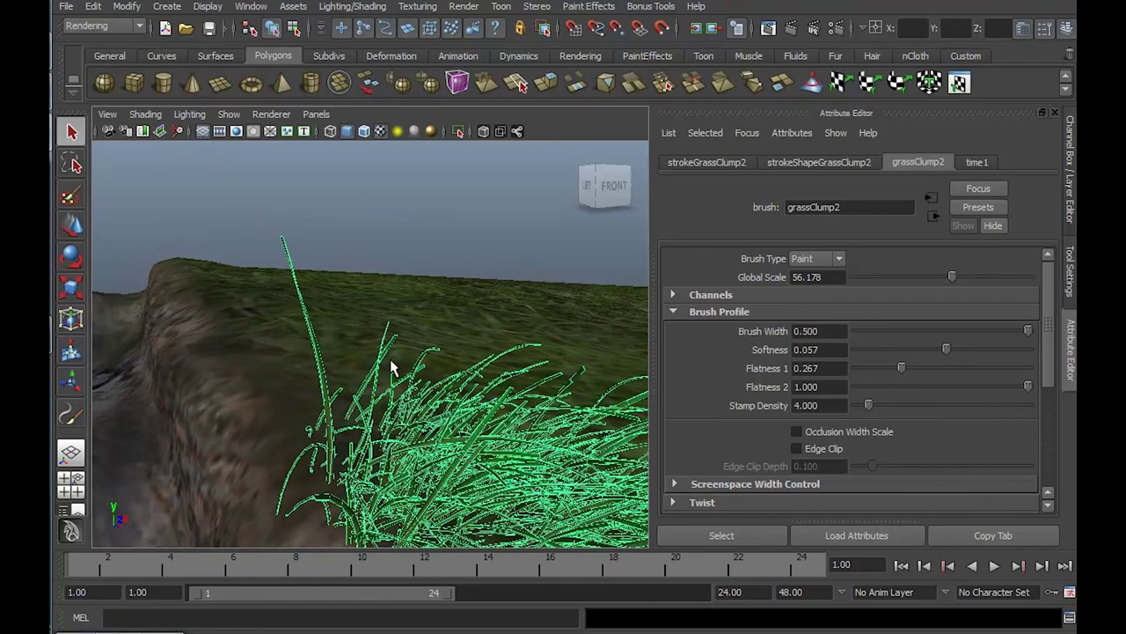
scroll(319, 243, "down", 1)
scroll(366, 349, "down", 1)
scroll(365, 349, "up", 2)
scroll(402, 294, "up", 2)
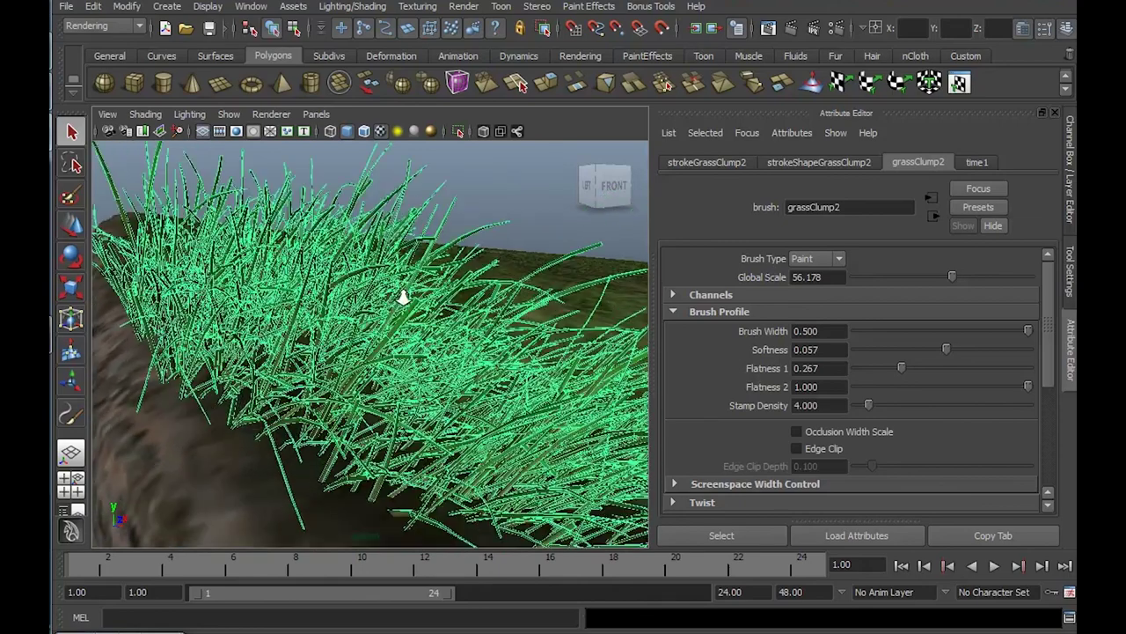
scroll(403, 294, "up", 1)
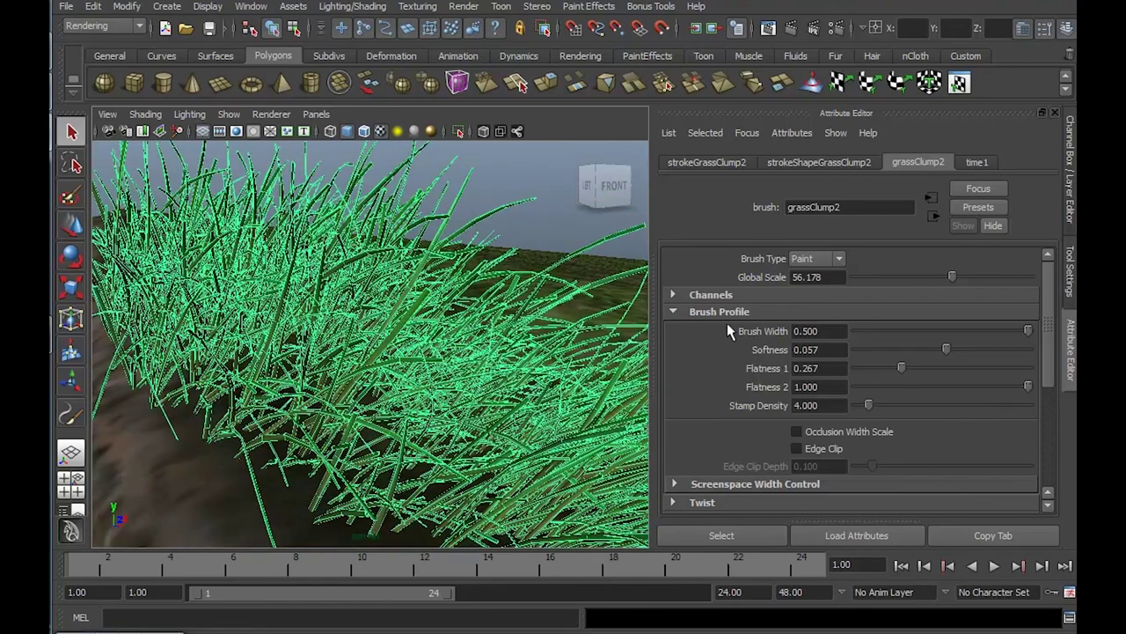
left_click(673, 313)
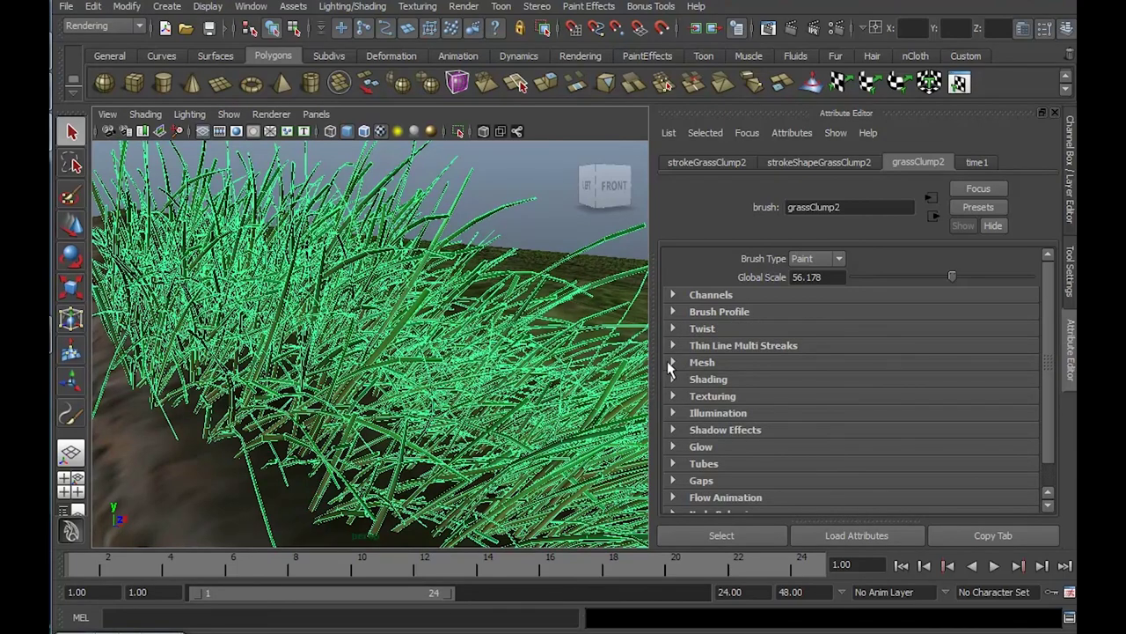
Expand the grassClump2 Mesh settings (Tube Sections 6) and tumble in close to inspect the blade ends.
left_click(672, 362)
scroll(480, 347, "up", 2)
scroll(498, 296, "up", 2)
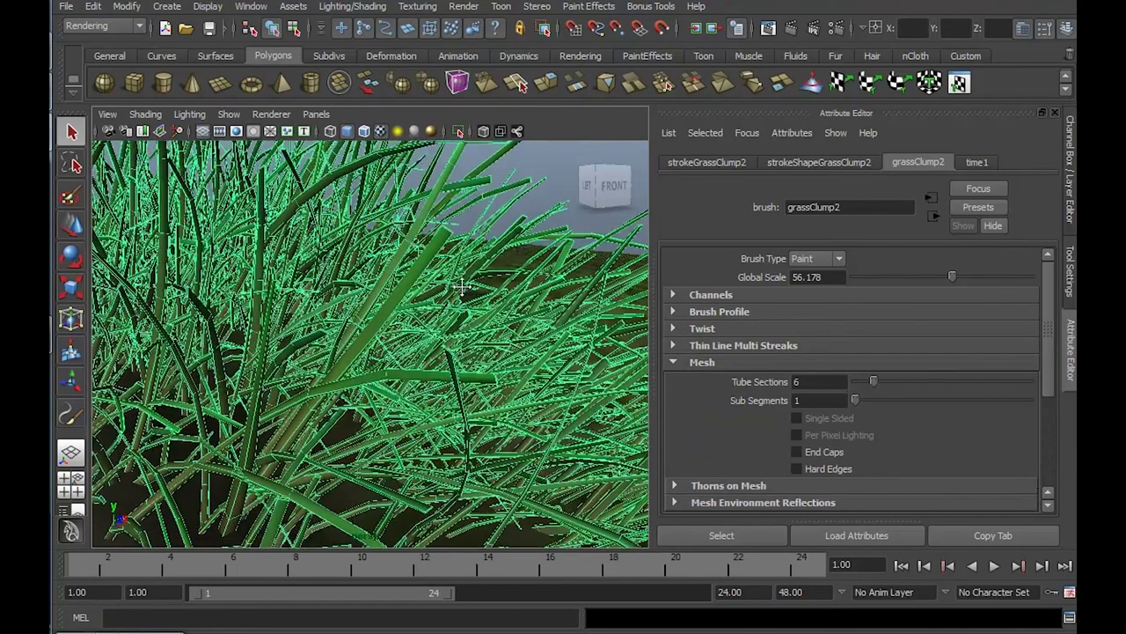
mouse_move(461, 286)
left_mouse_down("alt")
mouse_move(504, 381)
mouse_move(602, 412)
left_mouse_up("alt")
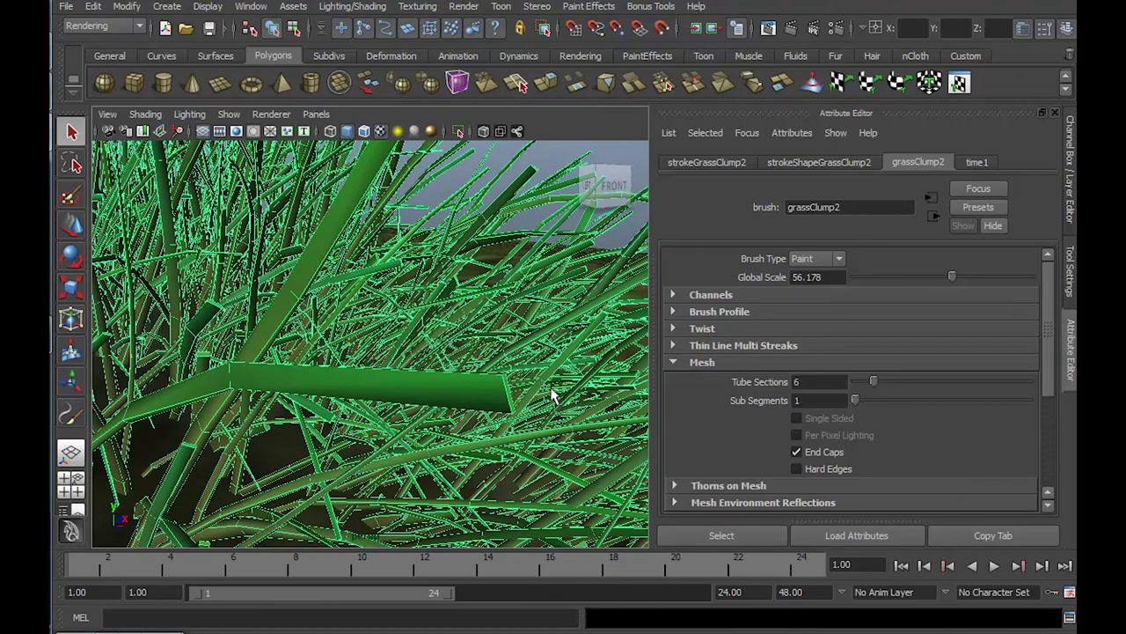
mouse_move(552, 396)
left_mouse_down("alt")
mouse_move(525, 364)
mouse_move(449, 376)
left_mouse_up("alt")
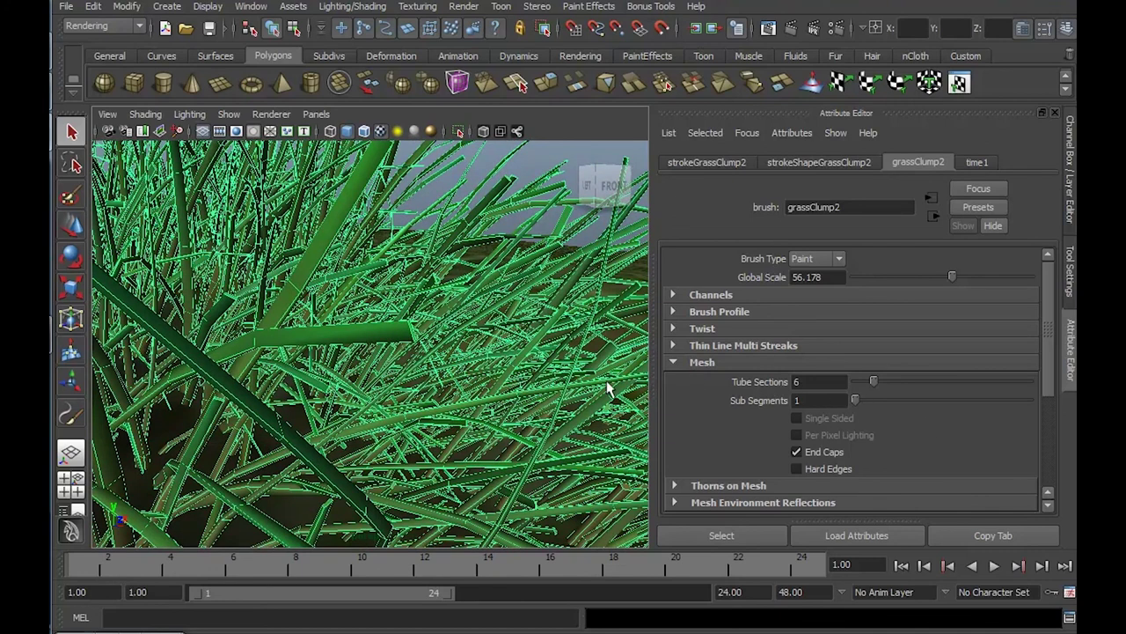
mouse_move(446, 348)
left_mouse_down("alt")
mouse_move(432, 352)
mouse_move(468, 377)
left_mouse_up("alt")
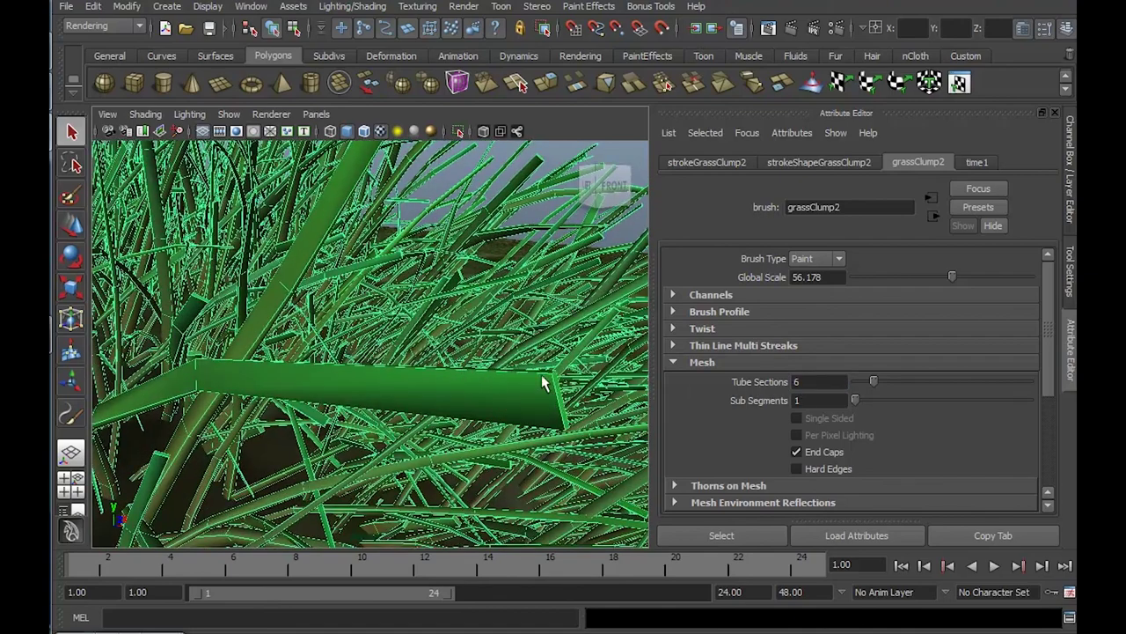
left_click_drag(542, 384, 443, 372, "alt")
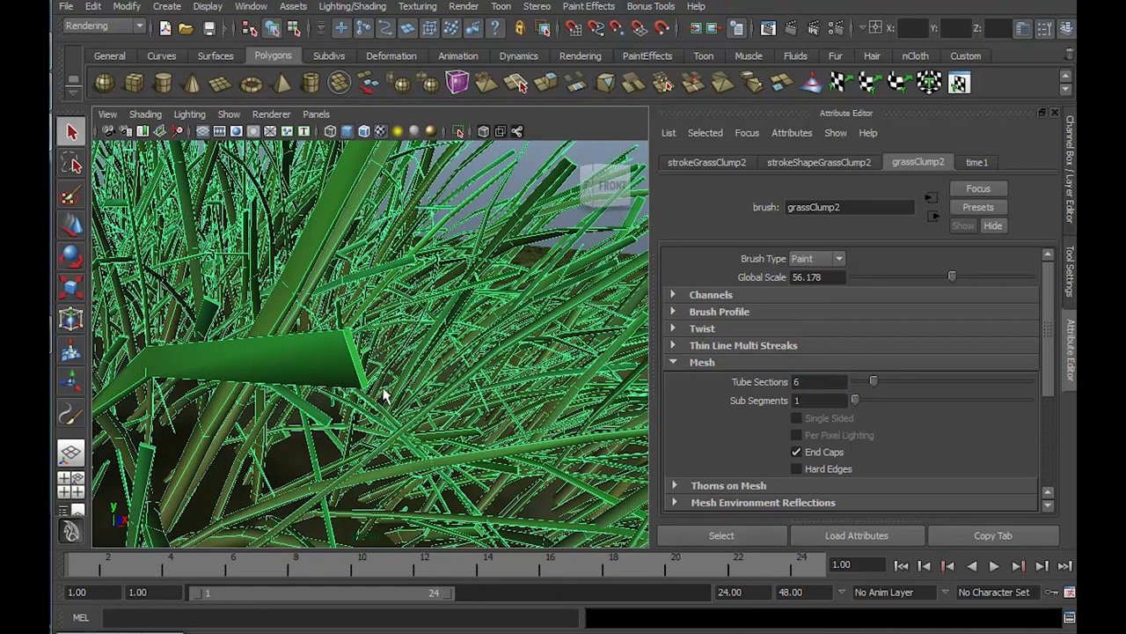
Set the grassClump2 brush's Tube Sections from 6 to 3.
double_click(801, 388)
type("3")
key("Return")
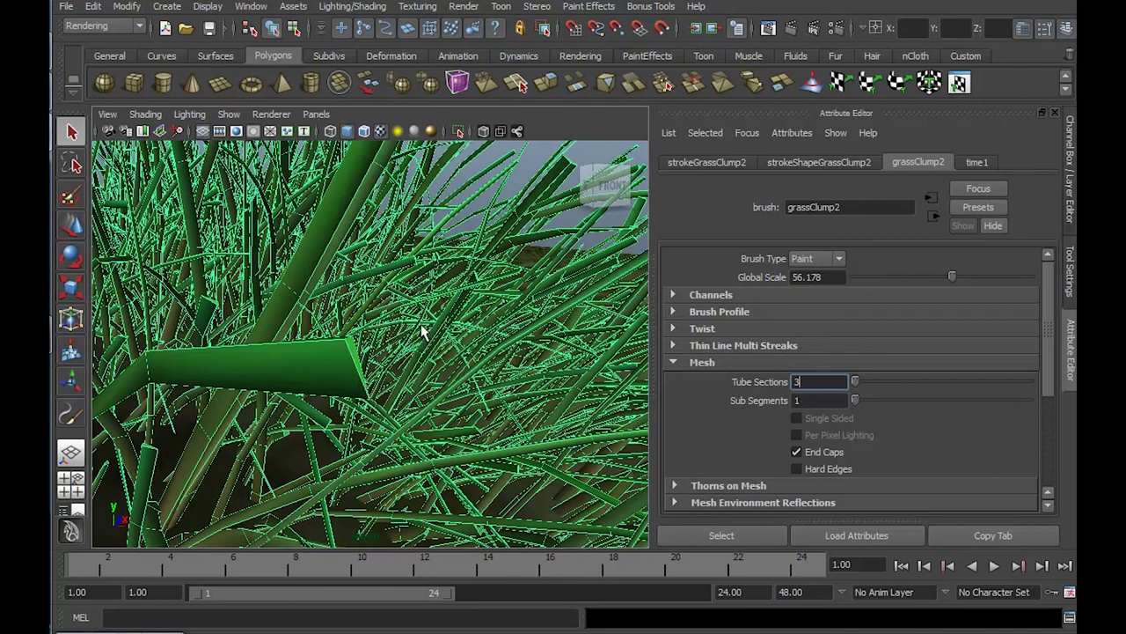
mouse_move(422, 323)
left_mouse_down("alt")
mouse_move(220, 302)
mouse_move(375, 315)
left_mouse_up("alt")
mouse_move(375, 315)
right_mouse_down("alt")
mouse_move(544, 408)
mouse_move(499, 385)
right_mouse_up("alt")
Orbit through the grass, toggling its selection, to check the three-sided blades shaded.
left_click(822, 381)
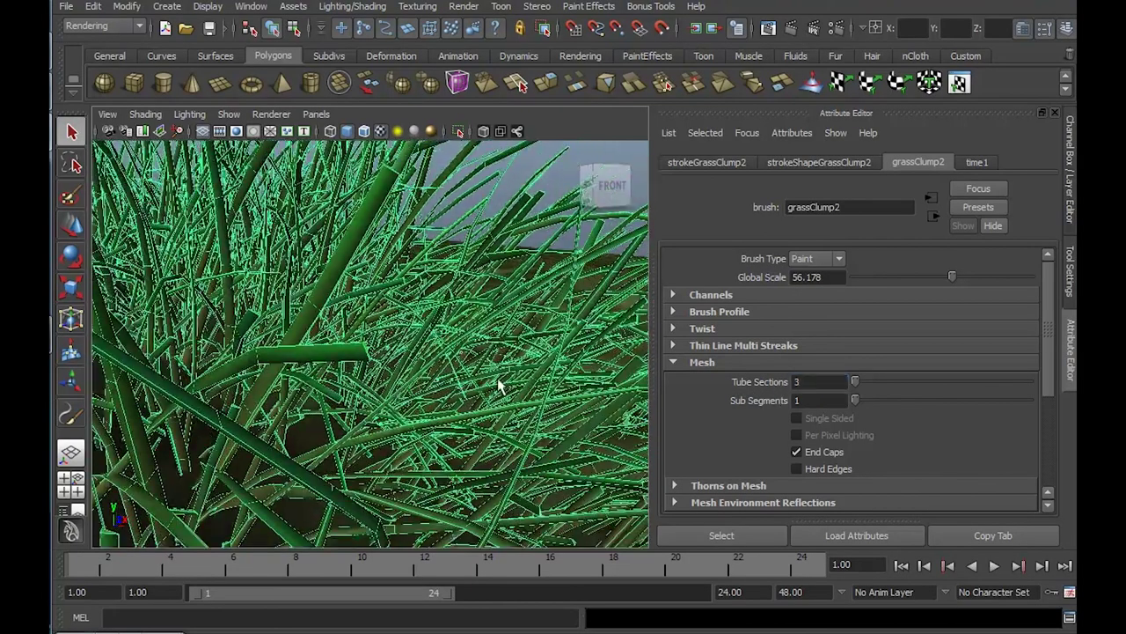
mouse_move(455, 371)
left_mouse_down("alt")
mouse_move(540, 397)
mouse_move(420, 375)
mouse_move(456, 377)
mouse_move(503, 352)
mouse_move(502, 340)
mouse_move(425, 345)
mouse_move(477, 359)
mouse_move(428, 359)
mouse_move(442, 343)
left_mouse_up("alt")
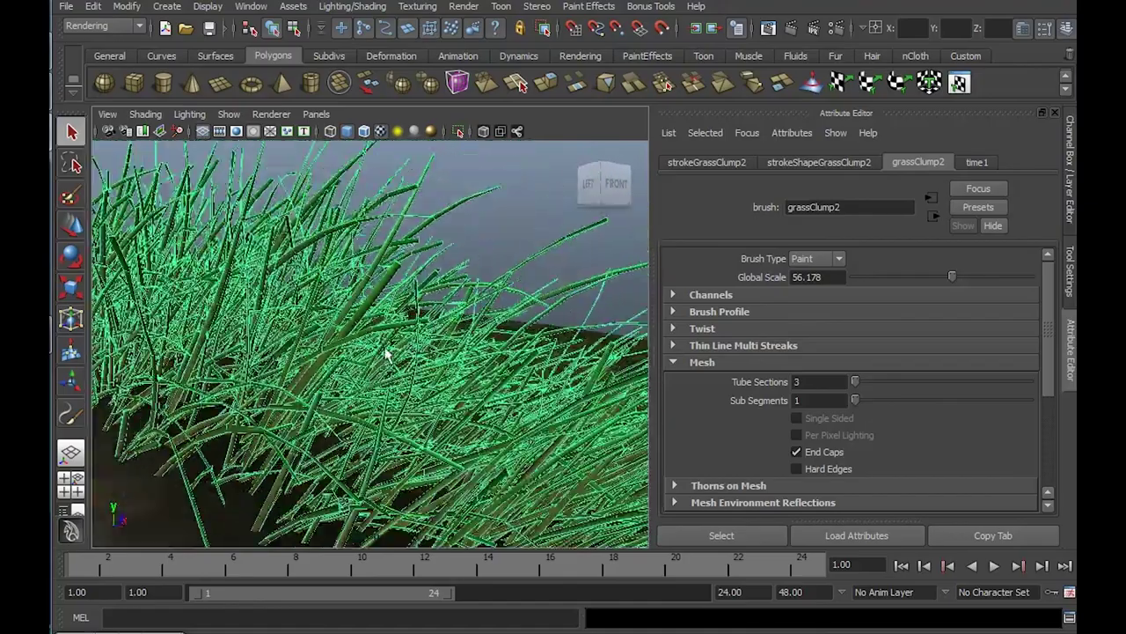
left_click(490, 277)
left_click_drag(460, 289, 435, 305, "alt")
mouse_move(499, 280)
left_mouse_down("alt")
mouse_move(443, 267)
mouse_move(490, 279)
mouse_move(399, 279)
mouse_move(400, 265)
mouse_move(370, 284)
mouse_move(373, 327)
mouse_move(405, 322)
mouse_move(432, 281)
mouse_move(466, 322)
mouse_move(286, 293)
mouse_move(390, 294)
mouse_move(443, 360)
mouse_move(478, 362)
mouse_move(440, 329)
mouse_move(400, 319)
left_mouse_up("alt")
left_click(326, 264)
left_click(445, 284)
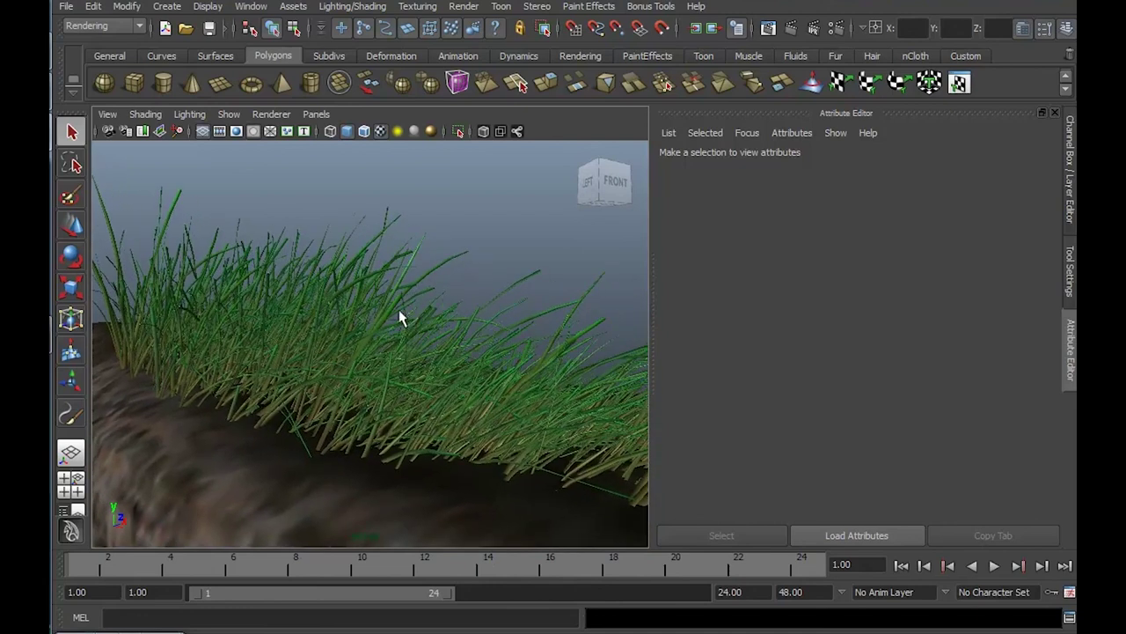
Save the scene as Save1.mb and select the grass stroke.
left_click(209, 28)
left_click(402, 264)
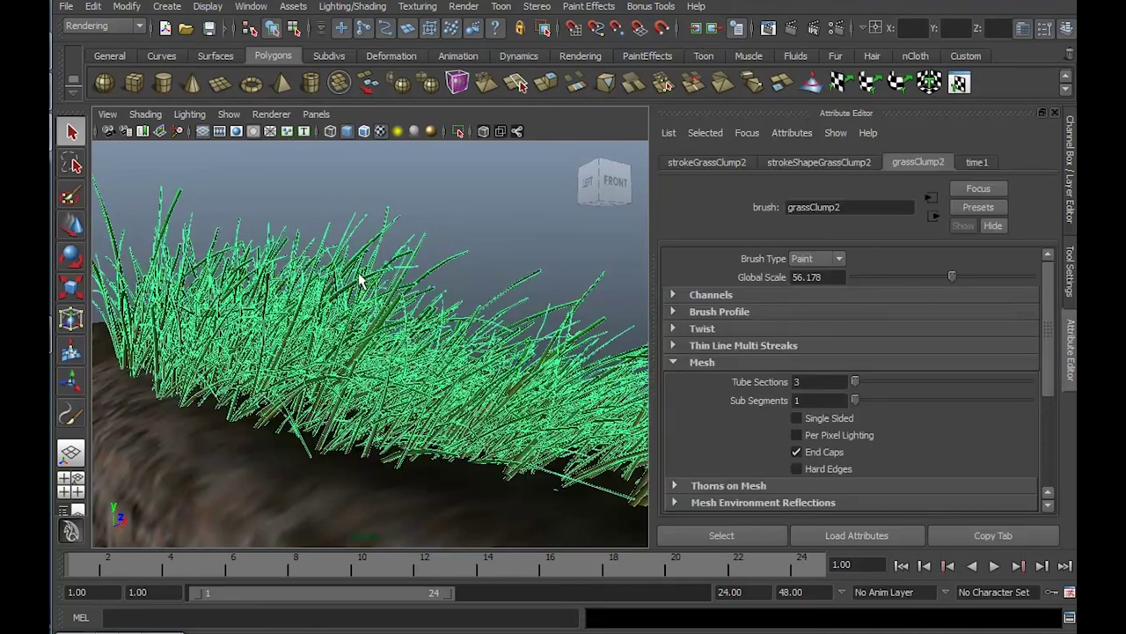
mouse_move(363, 282)
left_mouse_down("alt")
mouse_move(351, 282)
mouse_move(410, 237)
left_mouse_up("alt")
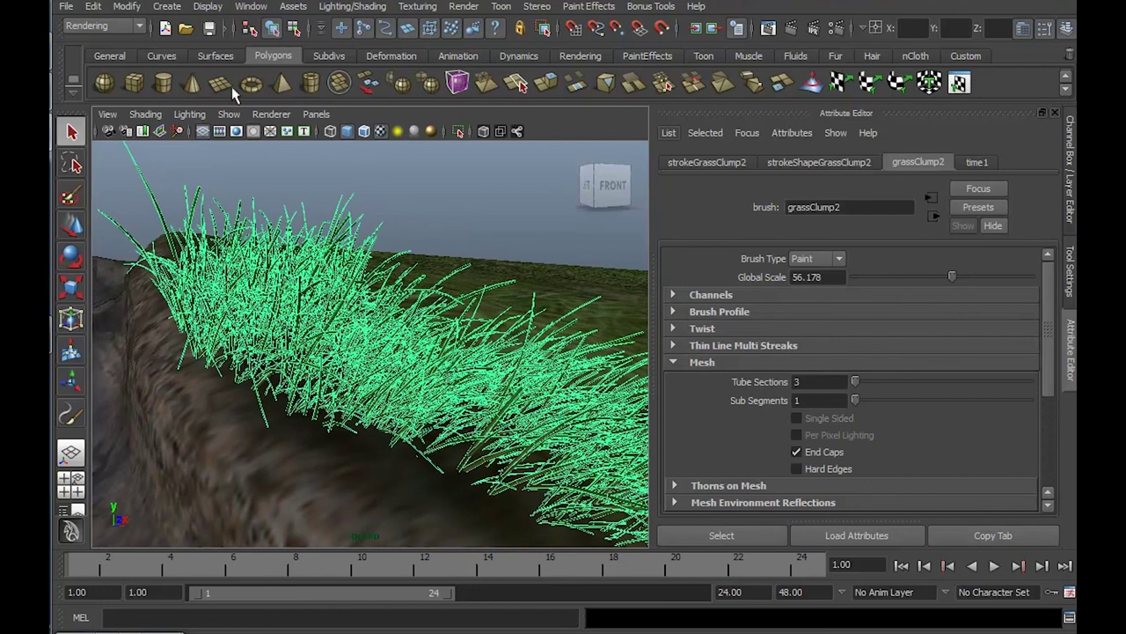
Convert the grass Paint Effects to polygons with a Poly limit of 100.
left_click(127, 7)
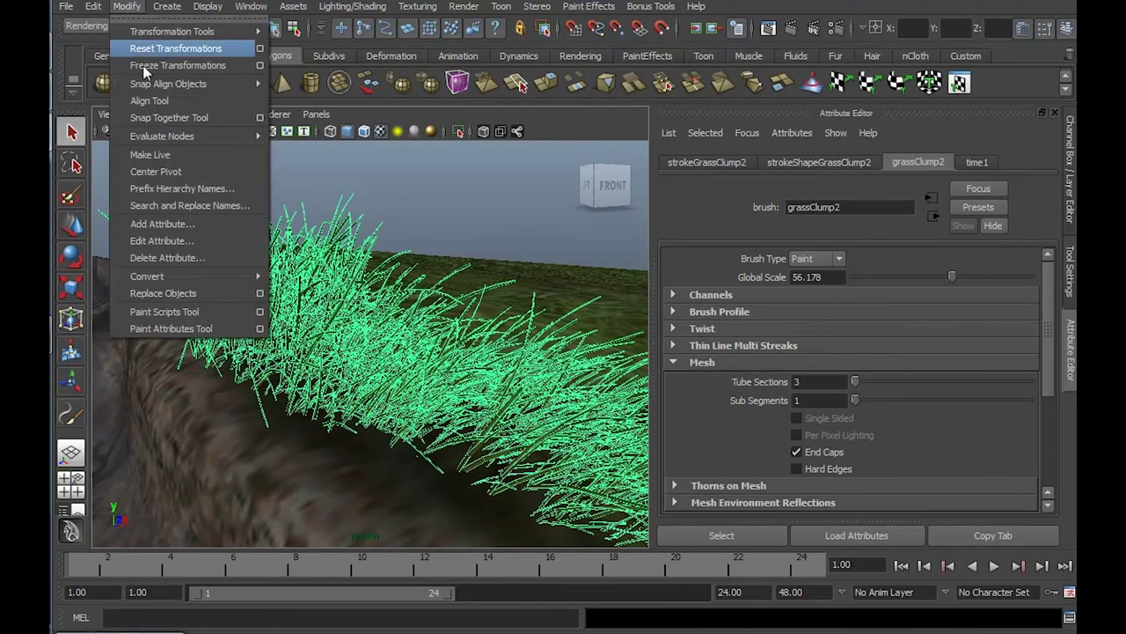
mouse_move(184, 276)
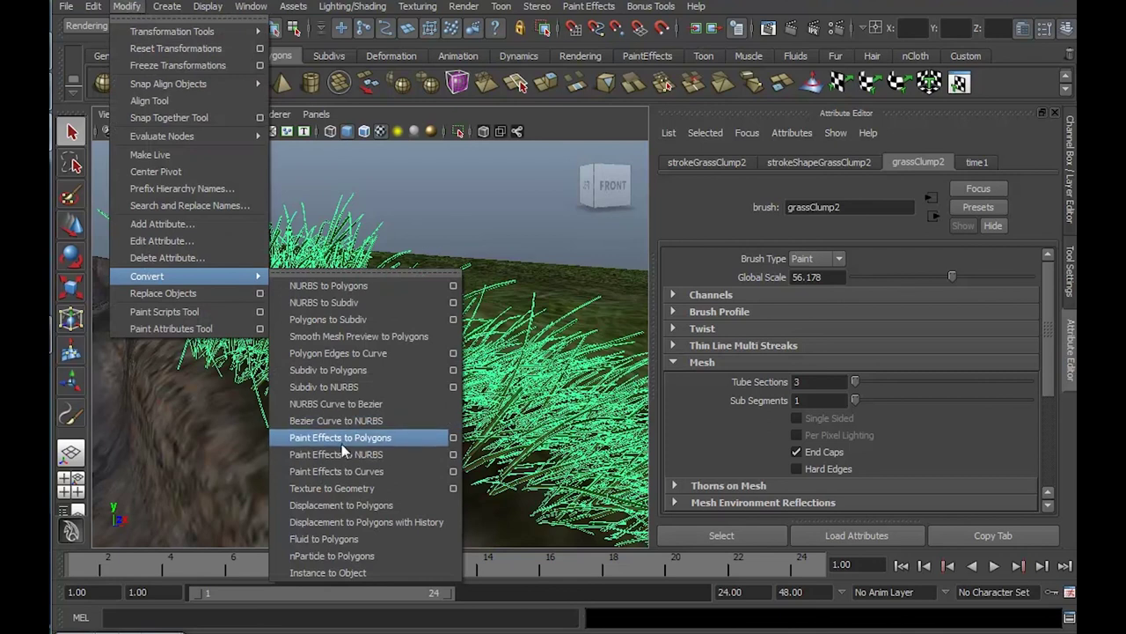
left_click(453, 438)
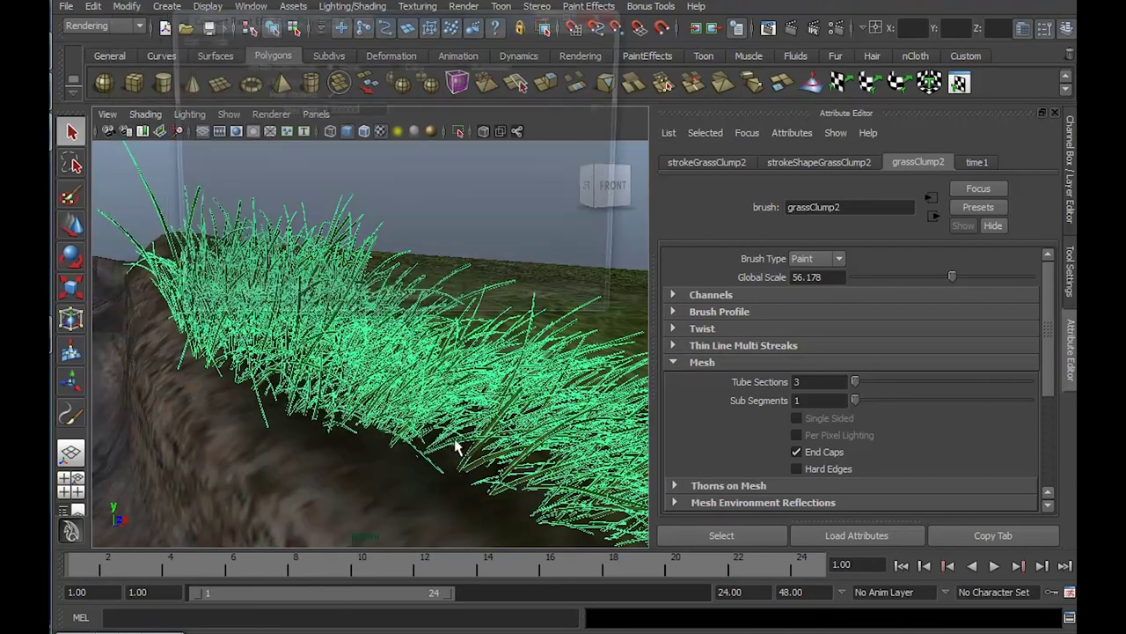
left_click_drag(476, 26, 925, 15)
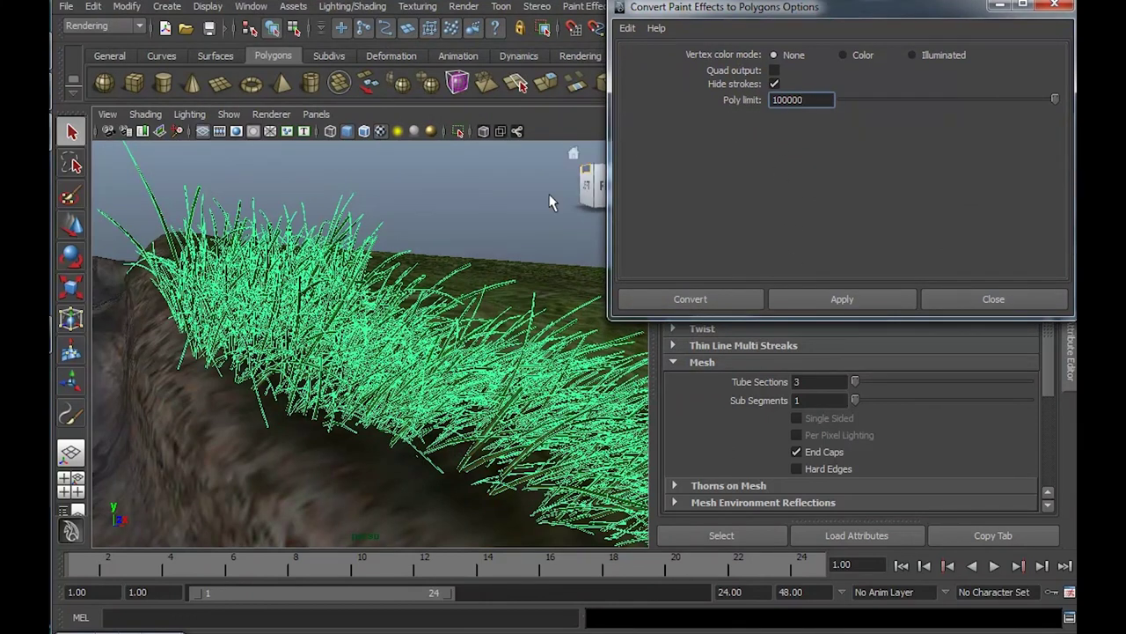
mouse_move(442, 227)
left_mouse_down("alt")
mouse_move(462, 209)
mouse_move(437, 222)
left_mouse_up("alt")
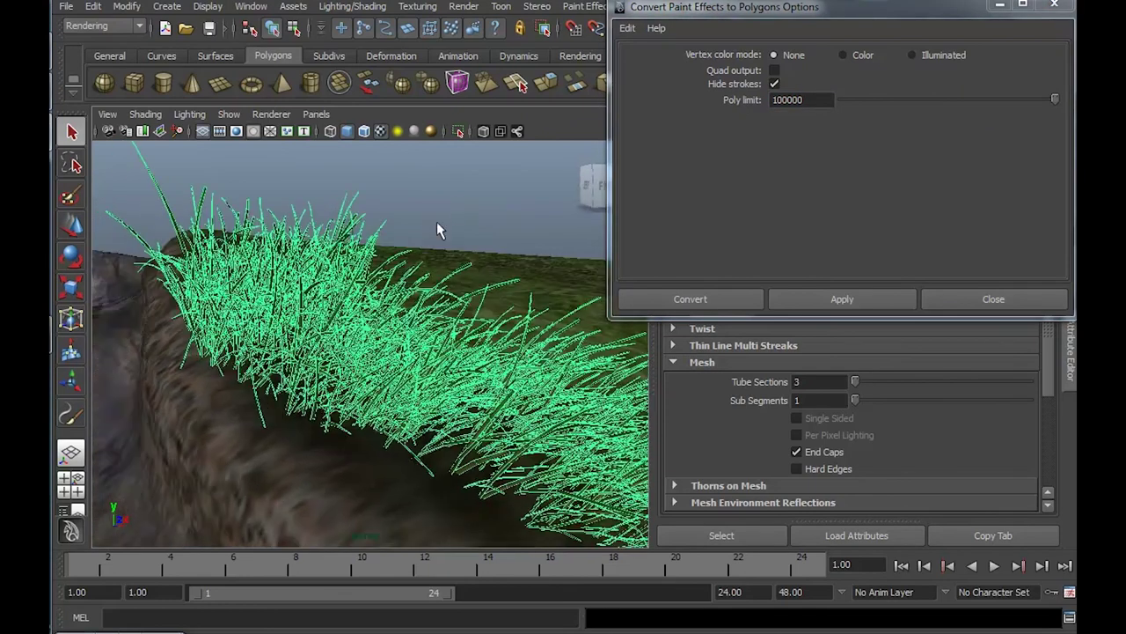
left_click_drag(812, 100, 788, 102)
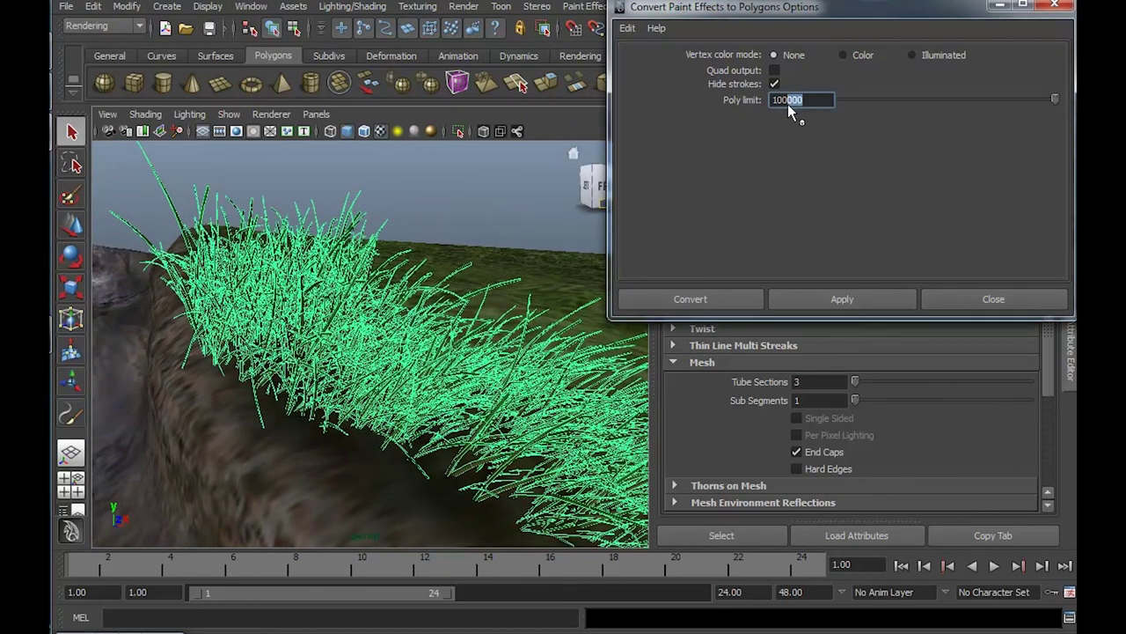
mouse_move(406, 272)
left_mouse_down("alt")
mouse_move(413, 254)
mouse_move(369, 257)
left_mouse_up("alt")
left_click(687, 298)
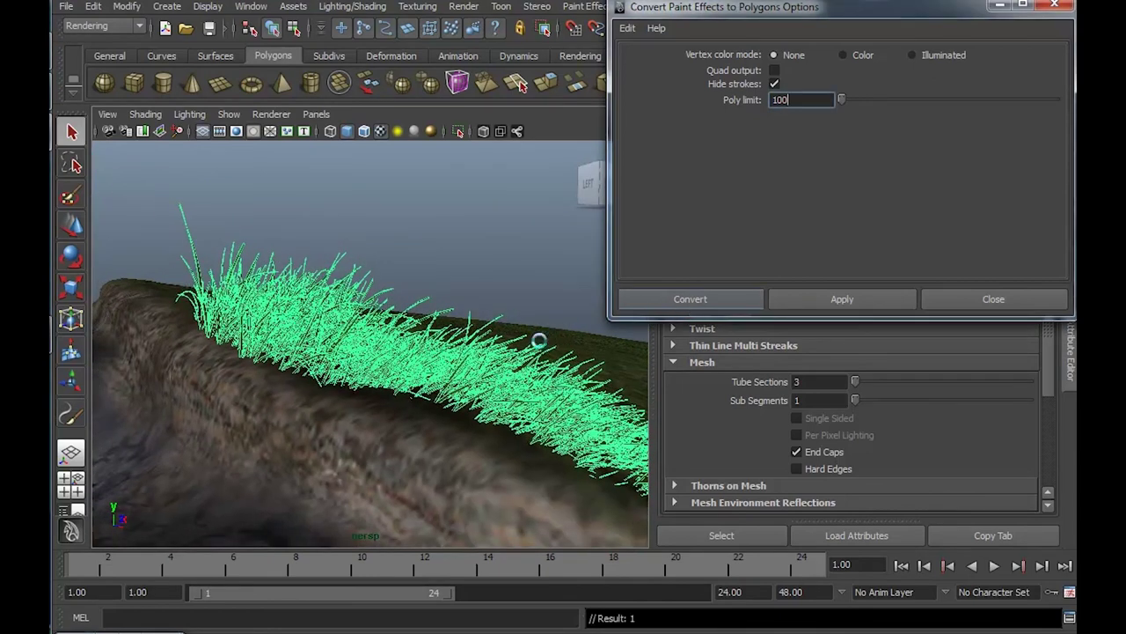
mouse_move(420, 314)
left_mouse_down("alt")
mouse_move(414, 322)
mouse_move(522, 326)
mouse_move(369, 276)
mouse_move(337, 227)
mouse_move(440, 265)
left_mouse_up("alt")
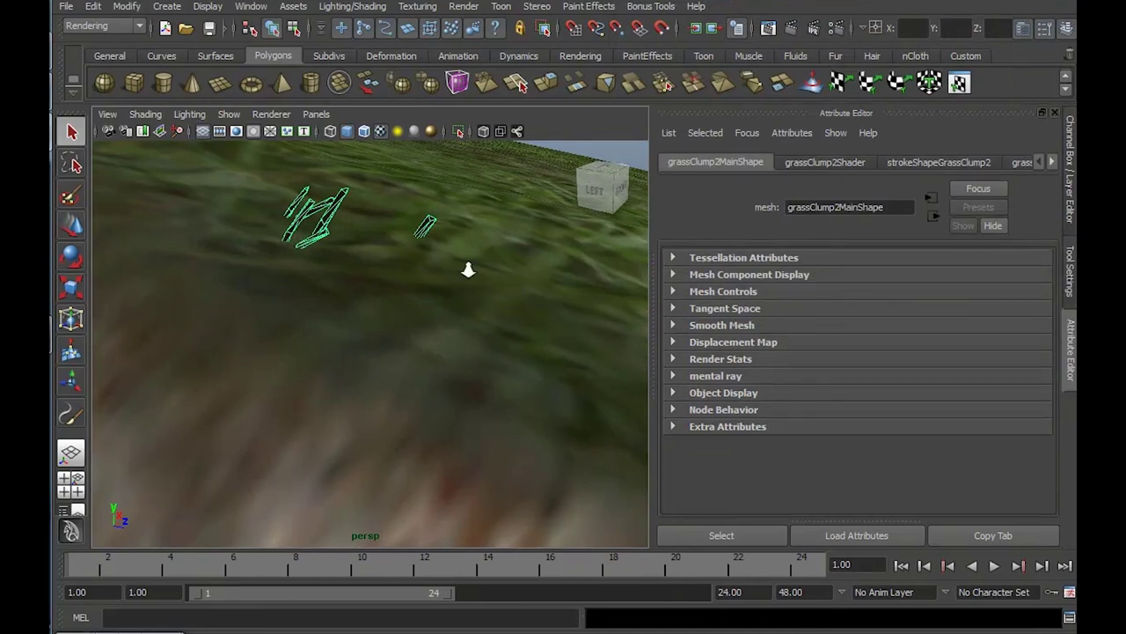
mouse_move(468, 324)
left_mouse_down("alt")
mouse_move(278, 268)
mouse_move(419, 312)
mouse_move(305, 266)
mouse_move(376, 276)
mouse_move(348, 268)
left_mouse_up("alt")
Reselect the bank grass stroke and convert it fully to a polygon mesh.
left_click(419, 312)
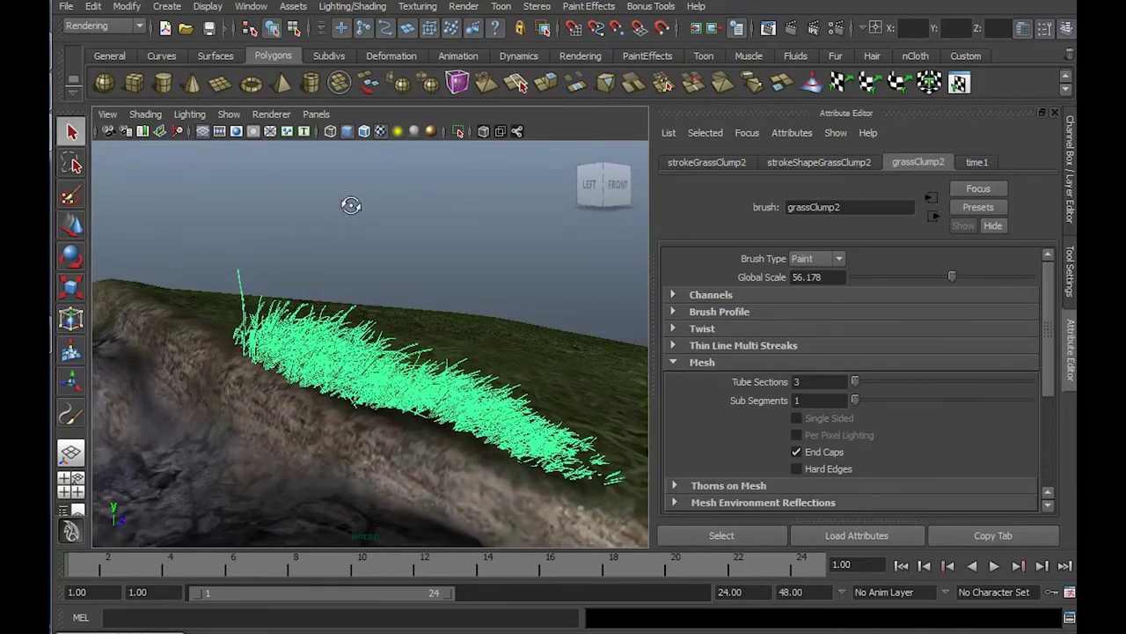
left_click_drag(351, 205, 341, 220, "alt")
right_click_drag(347, 338, 453, 417, "alt")
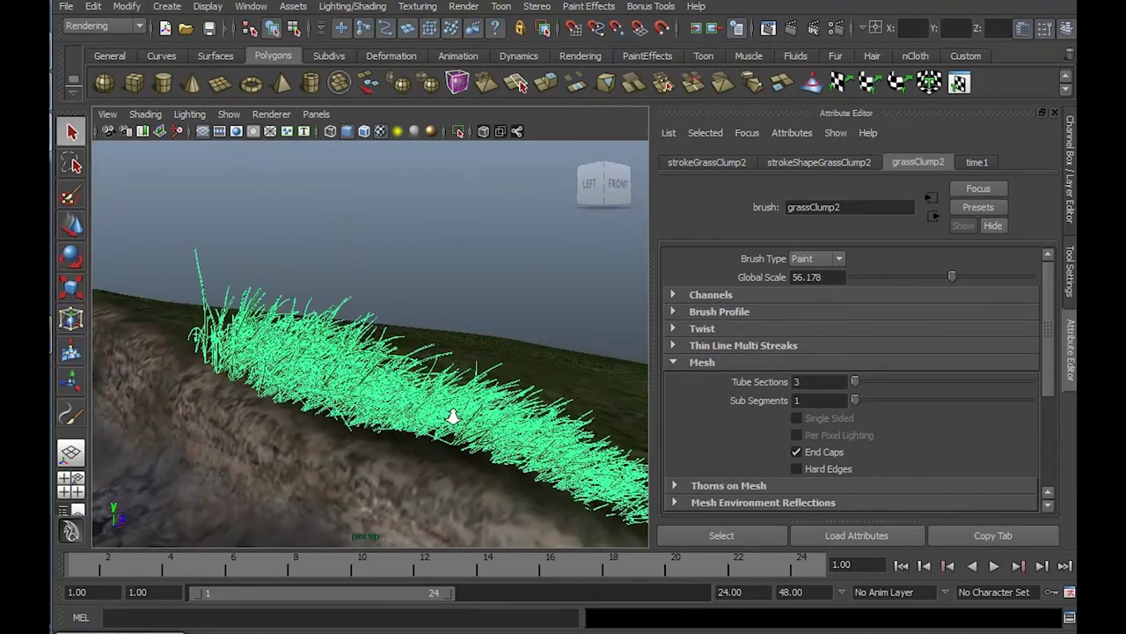
mouse_move(452, 417)
left_mouse_down("alt")
mouse_move(395, 360)
mouse_move(426, 362)
mouse_move(412, 345)
left_mouse_up("alt")
left_click(126, 7)
mouse_move(147, 276)
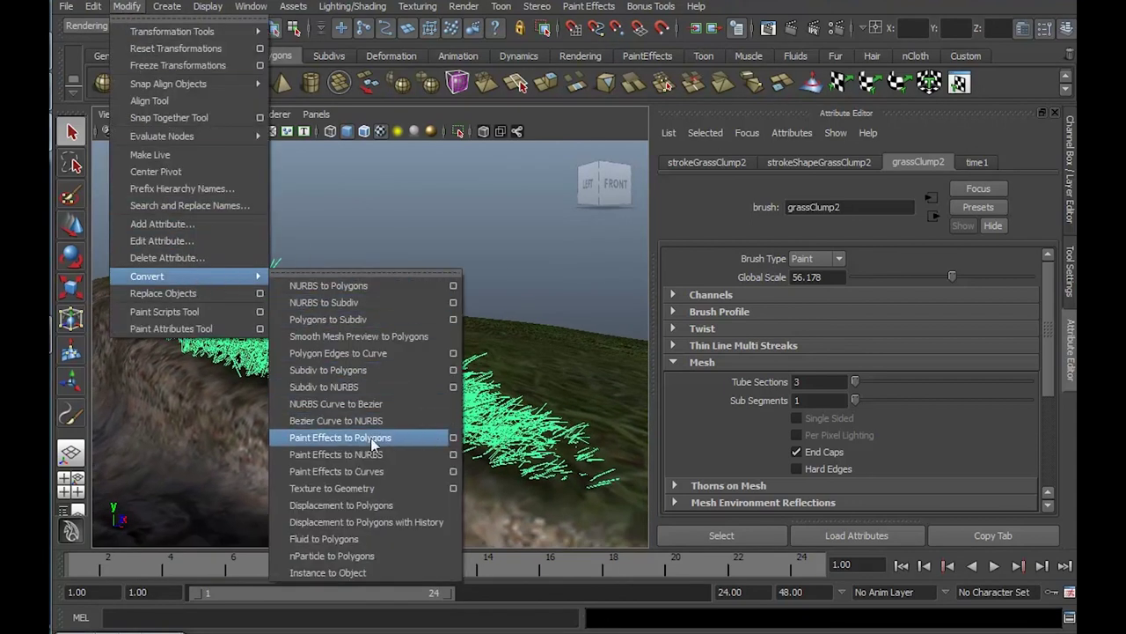
left_click(454, 437)
type("100000")
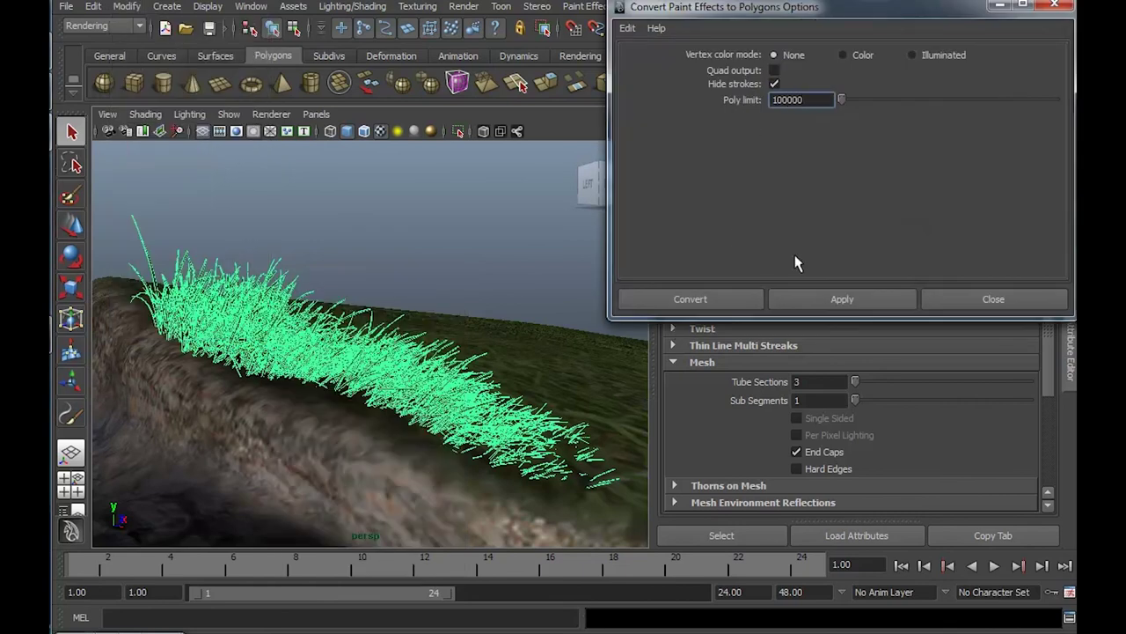
left_click(715, 298)
Orbit around the converted grass mesh, toggling its selection to check shading.
left_click(422, 215)
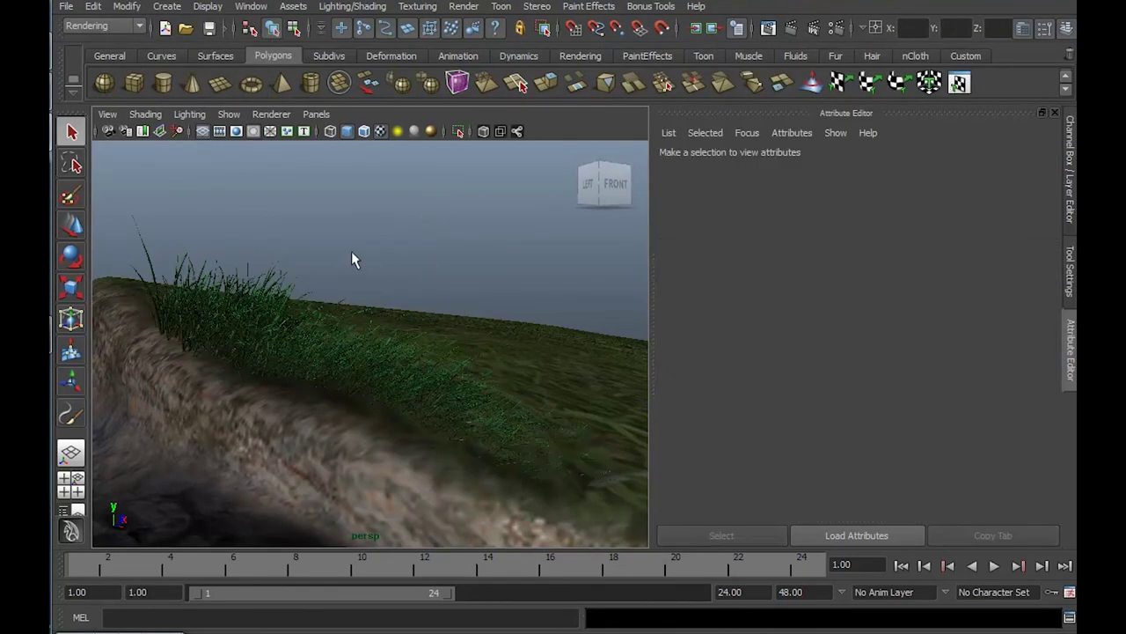
mouse_move(352, 256)
left_mouse_down("alt")
mouse_move(422, 297)
mouse_move(370, 236)
mouse_move(319, 274)
mouse_move(359, 279)
mouse_move(352, 295)
left_mouse_up("alt")
left_click(238, 303)
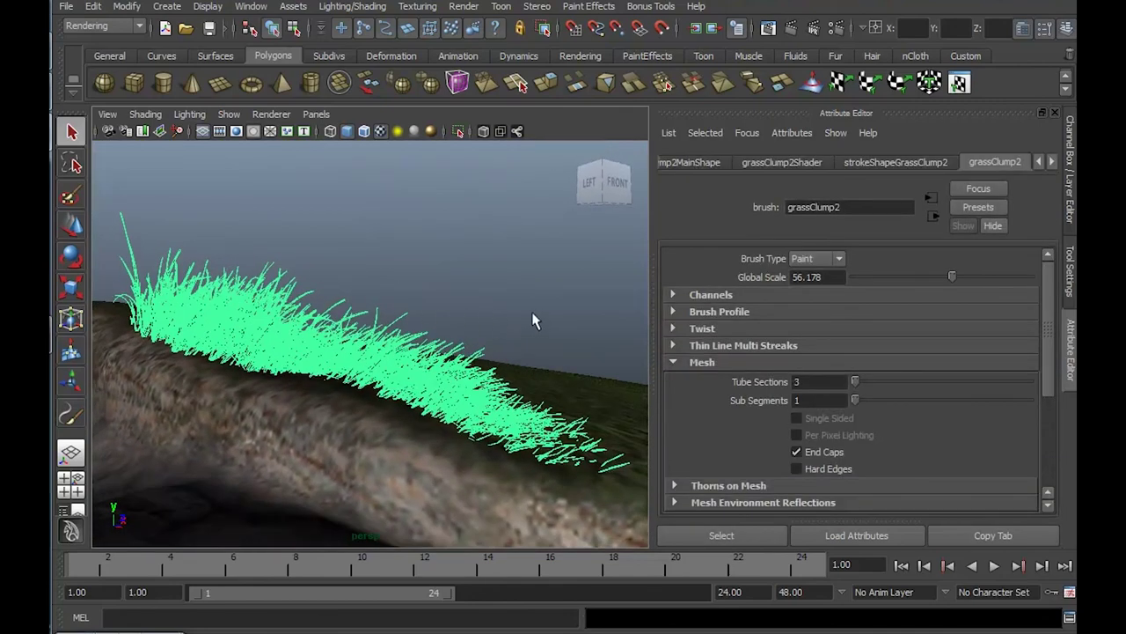
mouse_move(433, 285)
left_mouse_down("alt")
mouse_move(390, 285)
mouse_move(405, 285)
left_mouse_up("alt")
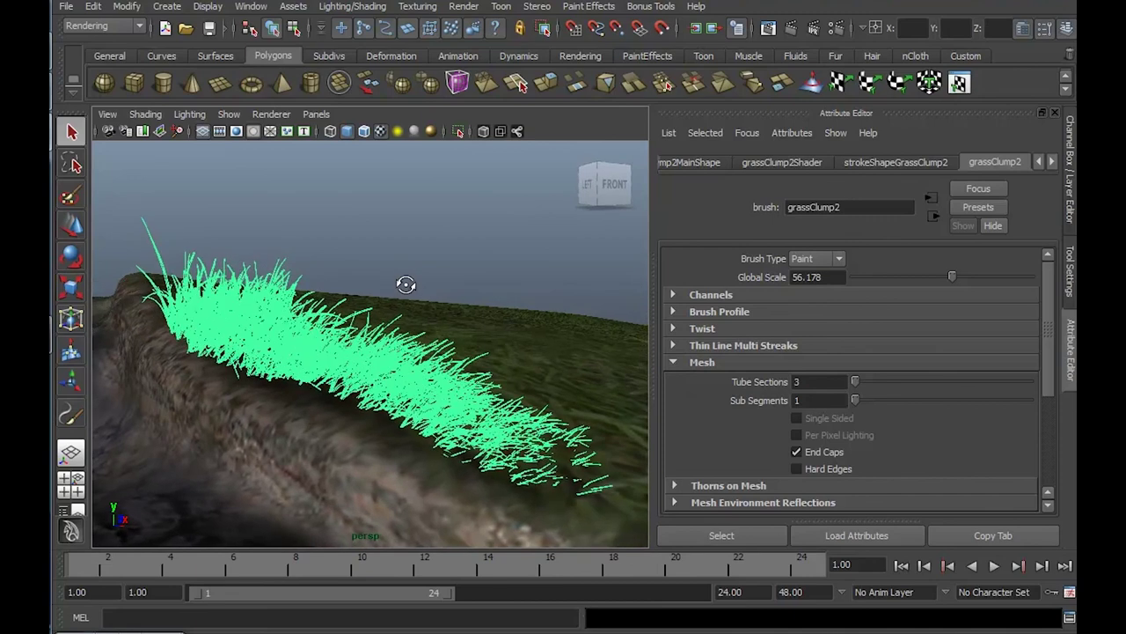
left_click(405, 262)
Zoom in close and pull back to inspect the grass mesh from low side angles.
right_click_drag(352, 262, 290, 302, "alt")
left_click_drag(290, 302, 346, 259, "alt")
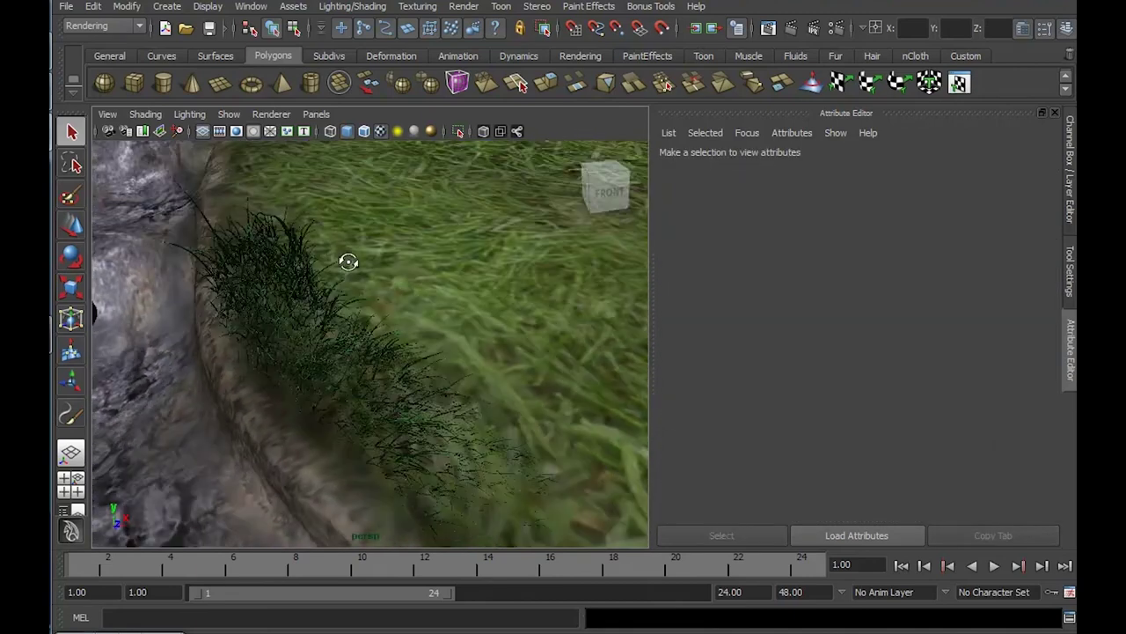
right_click_drag(347, 259, 427, 329, "alt")
middle_click_drag(427, 329, 475, 350, "alt")
mouse_move(474, 350)
left_mouse_down("alt")
mouse_move(340, 281)
mouse_move(395, 256)
mouse_move(381, 269)
mouse_move(268, 290)
mouse_move(305, 293)
left_mouse_up("alt")
left_click(268, 290)
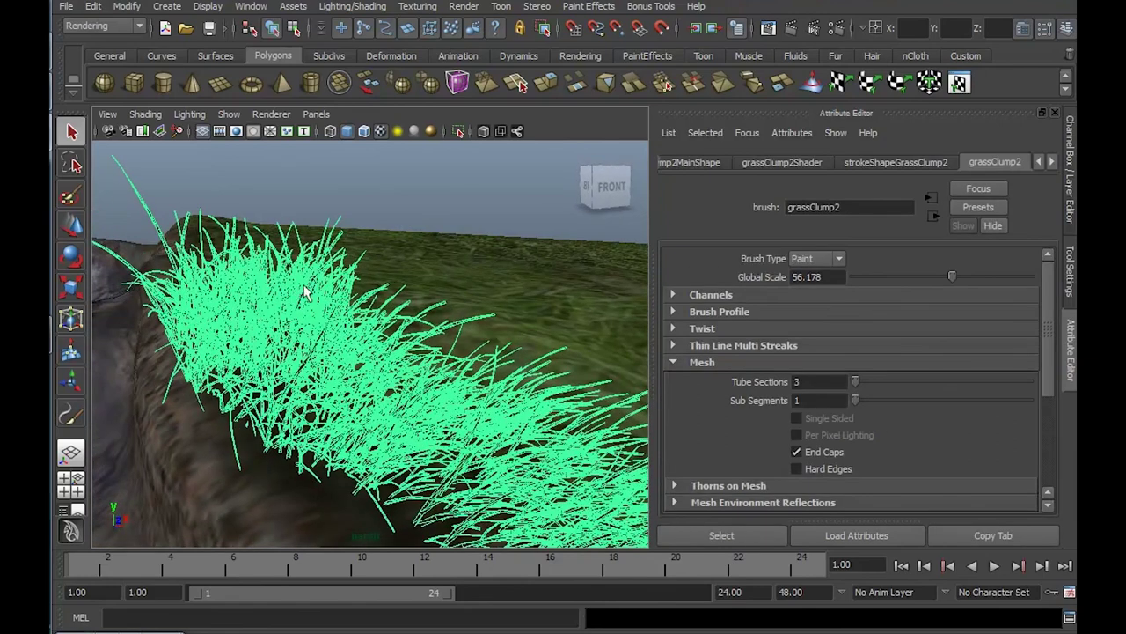
right_click_drag(387, 276, 320, 256, "alt")
left_click_drag(320, 256, 391, 267, "alt")
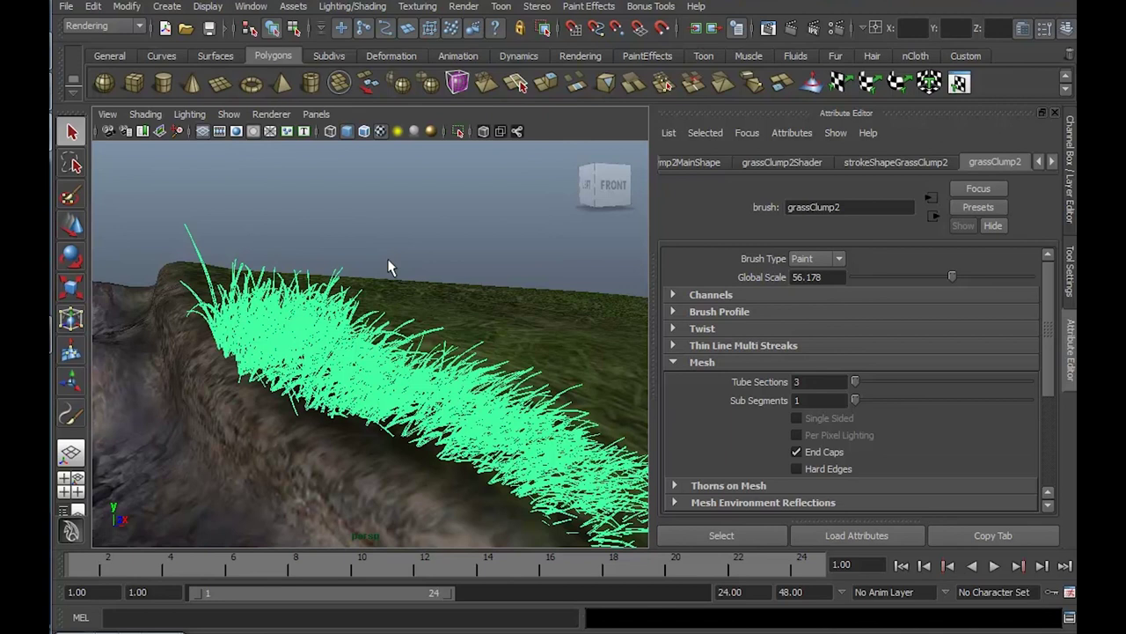
key("ctrl+z")
key("shift+z")
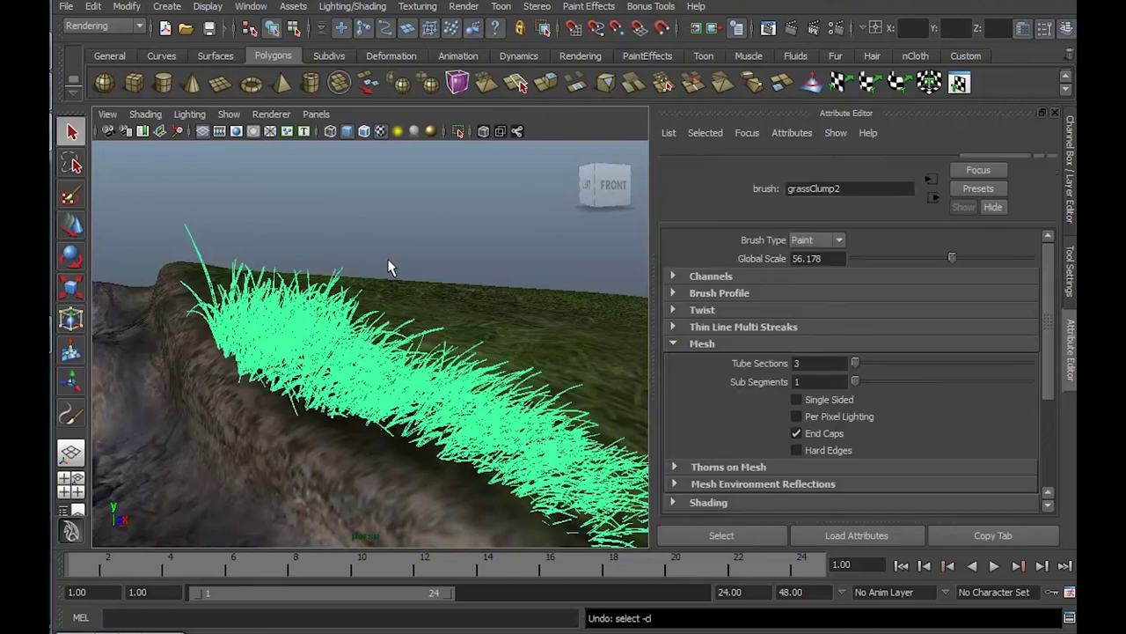
key("ctrl+z")
key("shift+z")
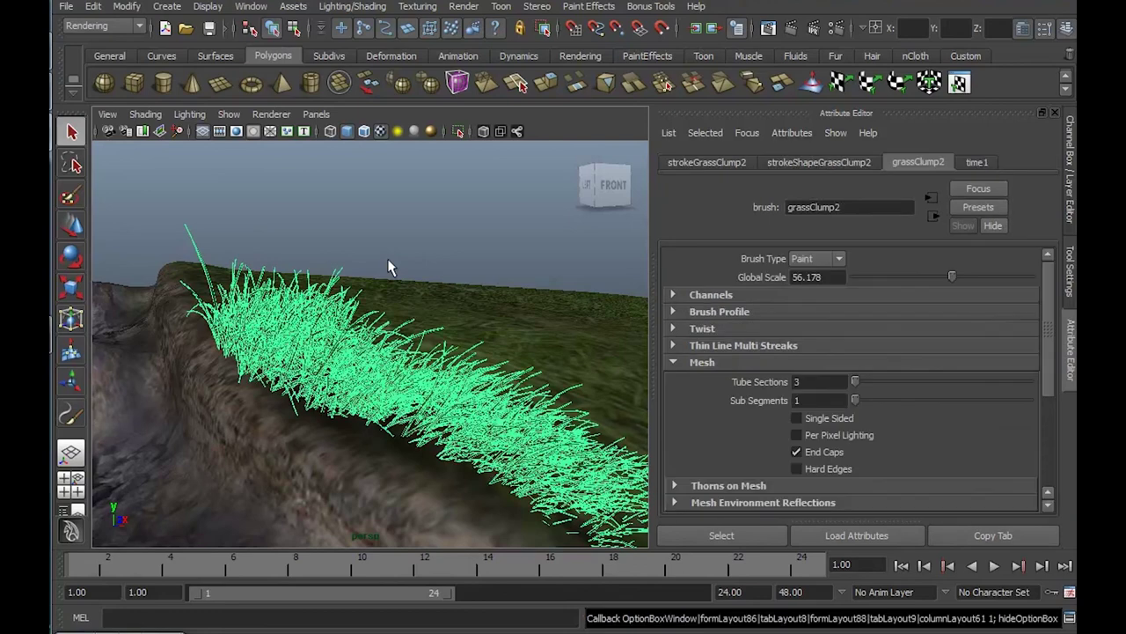
key("ctrl+z")
mouse_move(370, 284)
left_mouse_down("alt")
mouse_move(387, 252)
mouse_move(465, 269)
mouse_move(276, 277)
mouse_move(428, 327)
mouse_move(415, 320)
mouse_move(467, 319)
mouse_move(455, 303)
left_mouse_up("alt")
left_click(417, 325)
left_click(455, 303)
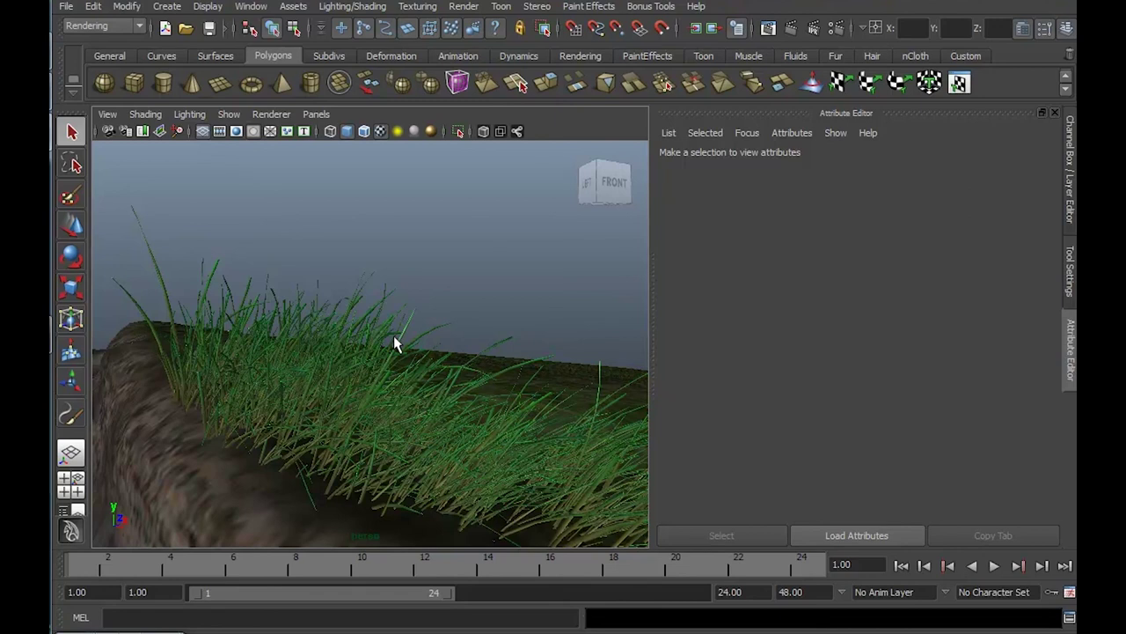
mouse_move(394, 338)
left_mouse_down("alt")
mouse_move(382, 307)
mouse_move(397, 292)
mouse_move(429, 291)
mouse_move(382, 327)
mouse_move(329, 302)
left_mouse_up("alt")
left_click_drag(329, 292, 327, 314, "alt")
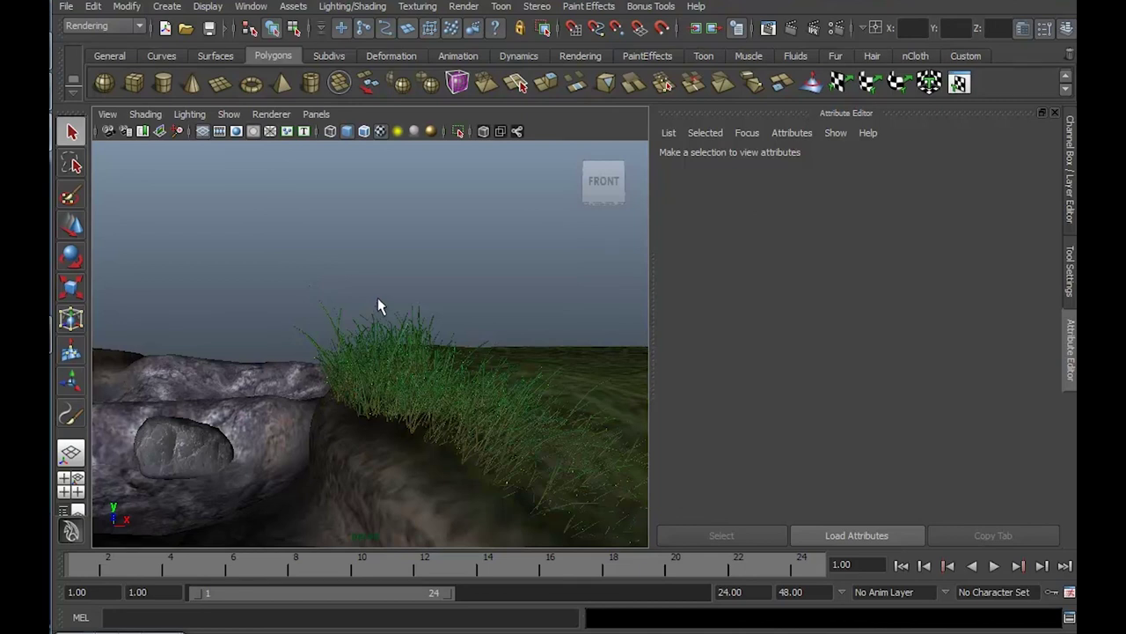
mouse_move(380, 307)
left_mouse_down("alt")
mouse_move(481, 330)
mouse_move(473, 297)
left_mouse_up("alt")
mouse_move(375, 252)
left_mouse_down("alt")
mouse_move(292, 255)
mouse_move(322, 249)
mouse_move(461, 317)
mouse_move(363, 332)
mouse_move(395, 335)
mouse_move(437, 293)
mouse_move(377, 298)
mouse_move(402, 323)
mouse_move(367, 311)
mouse_move(365, 285)
mouse_move(430, 291)
mouse_move(477, 261)
left_mouse_up("alt")
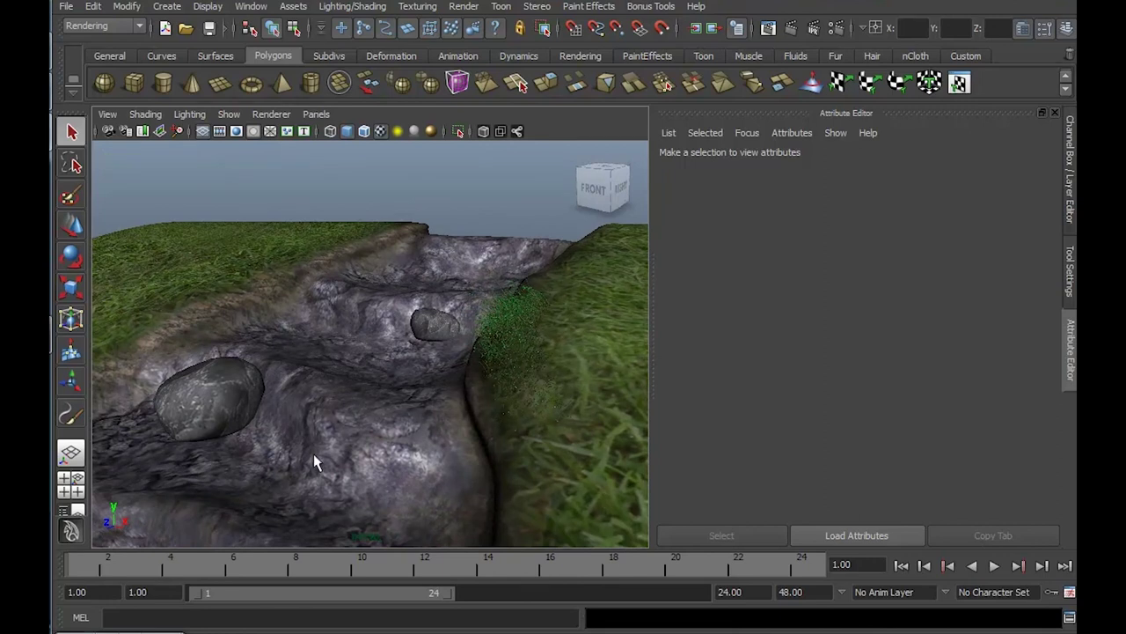